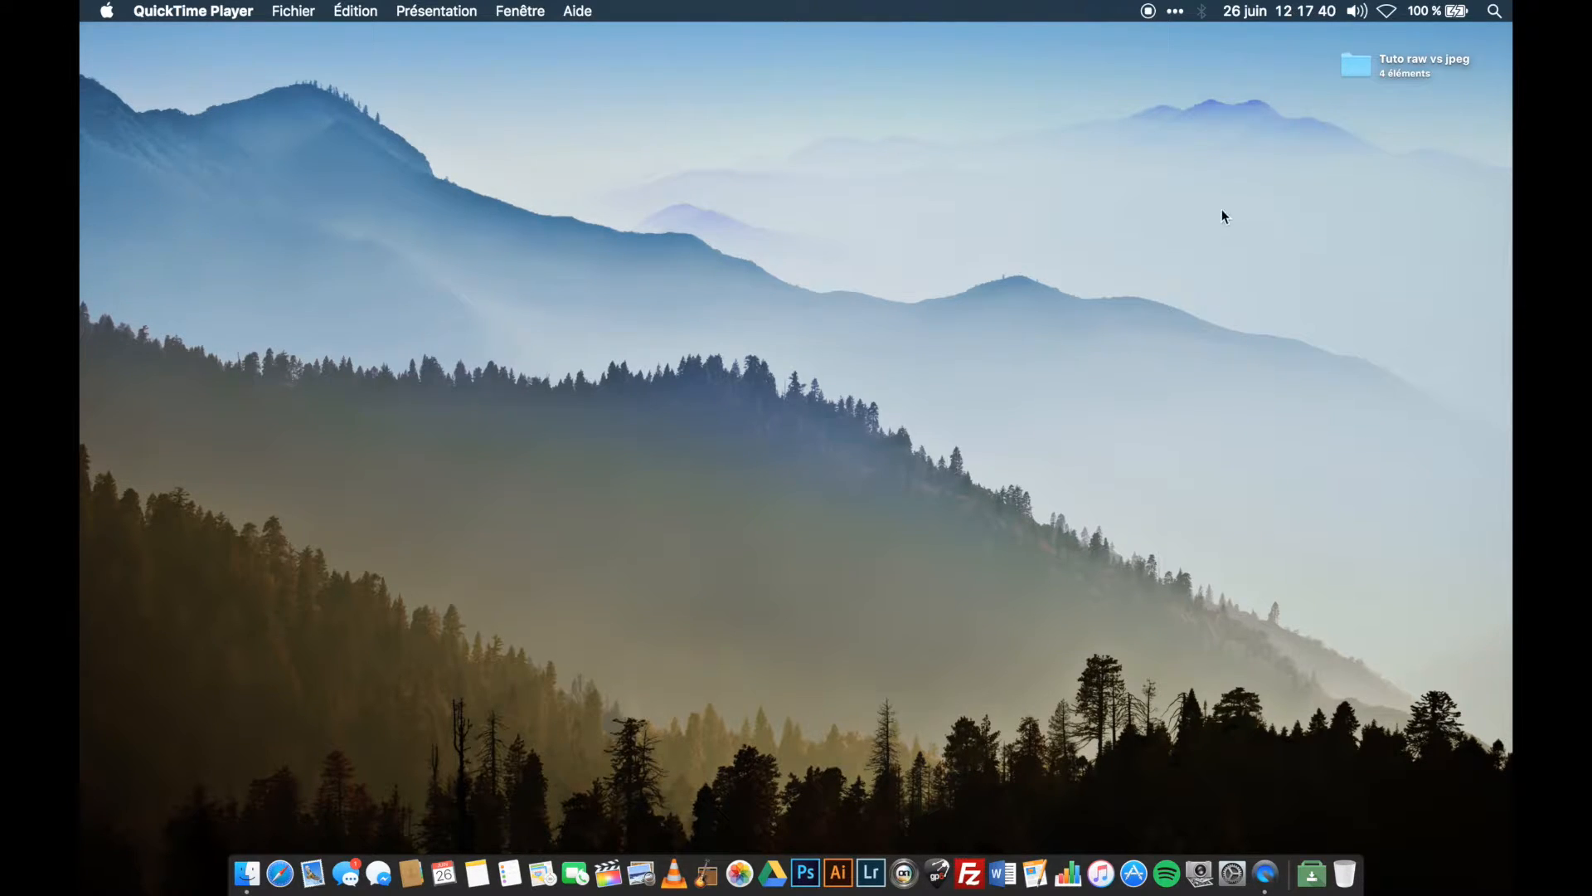
- Open the desktop folder "Tuto raw vs jpeg" and preview EVAN0963.JPG and EVAN0964.JPG at large size
double_click(1358, 66)
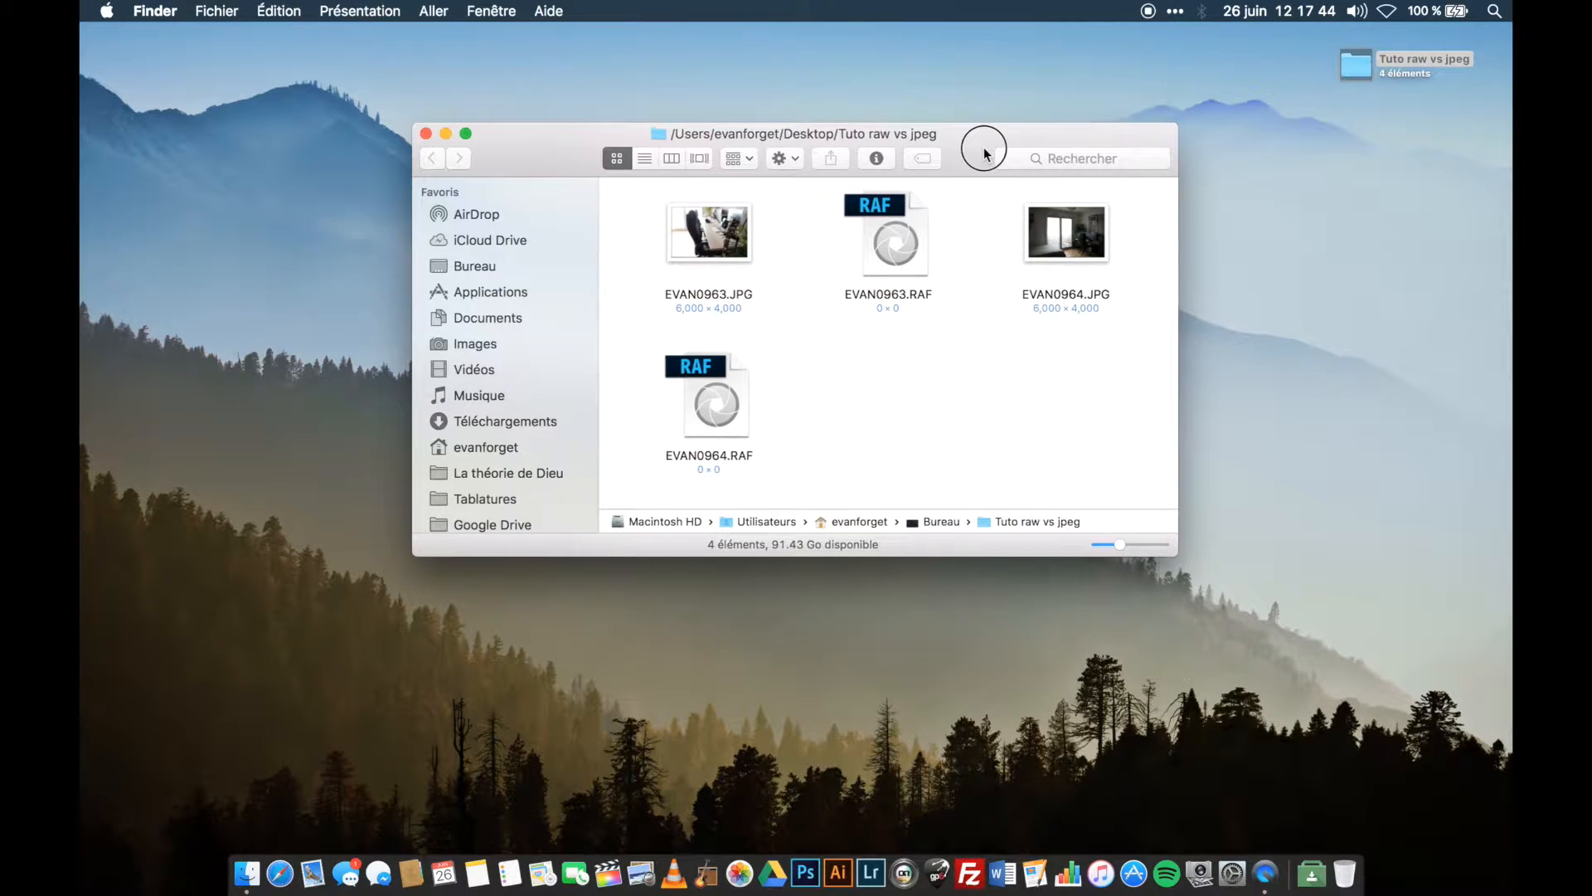
drag(981, 142, 777, 164)
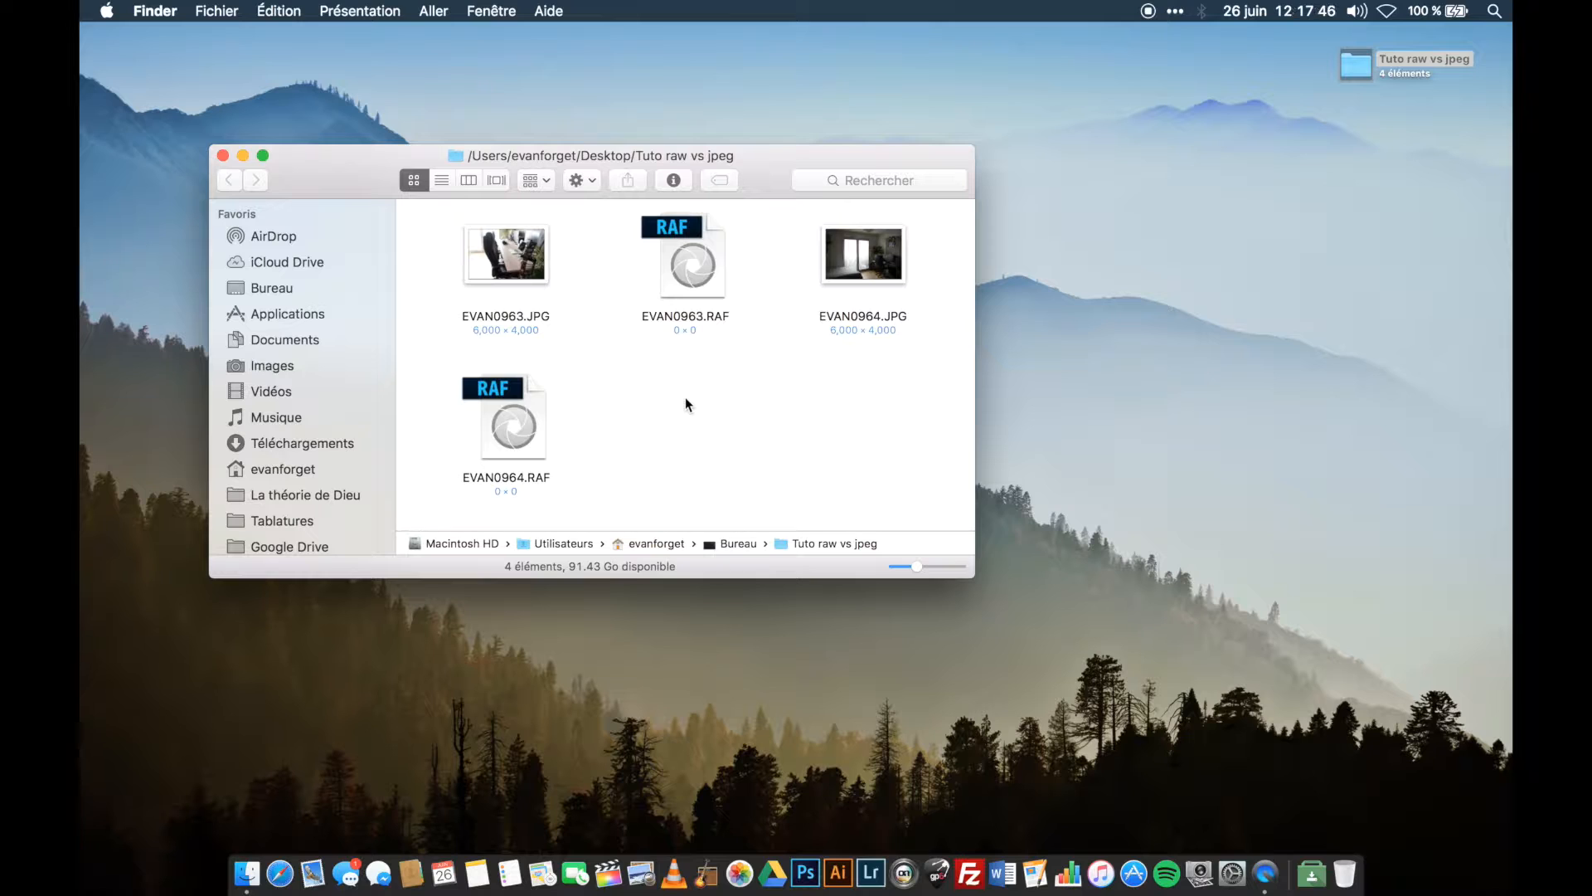
click(498, 251)
key(space)
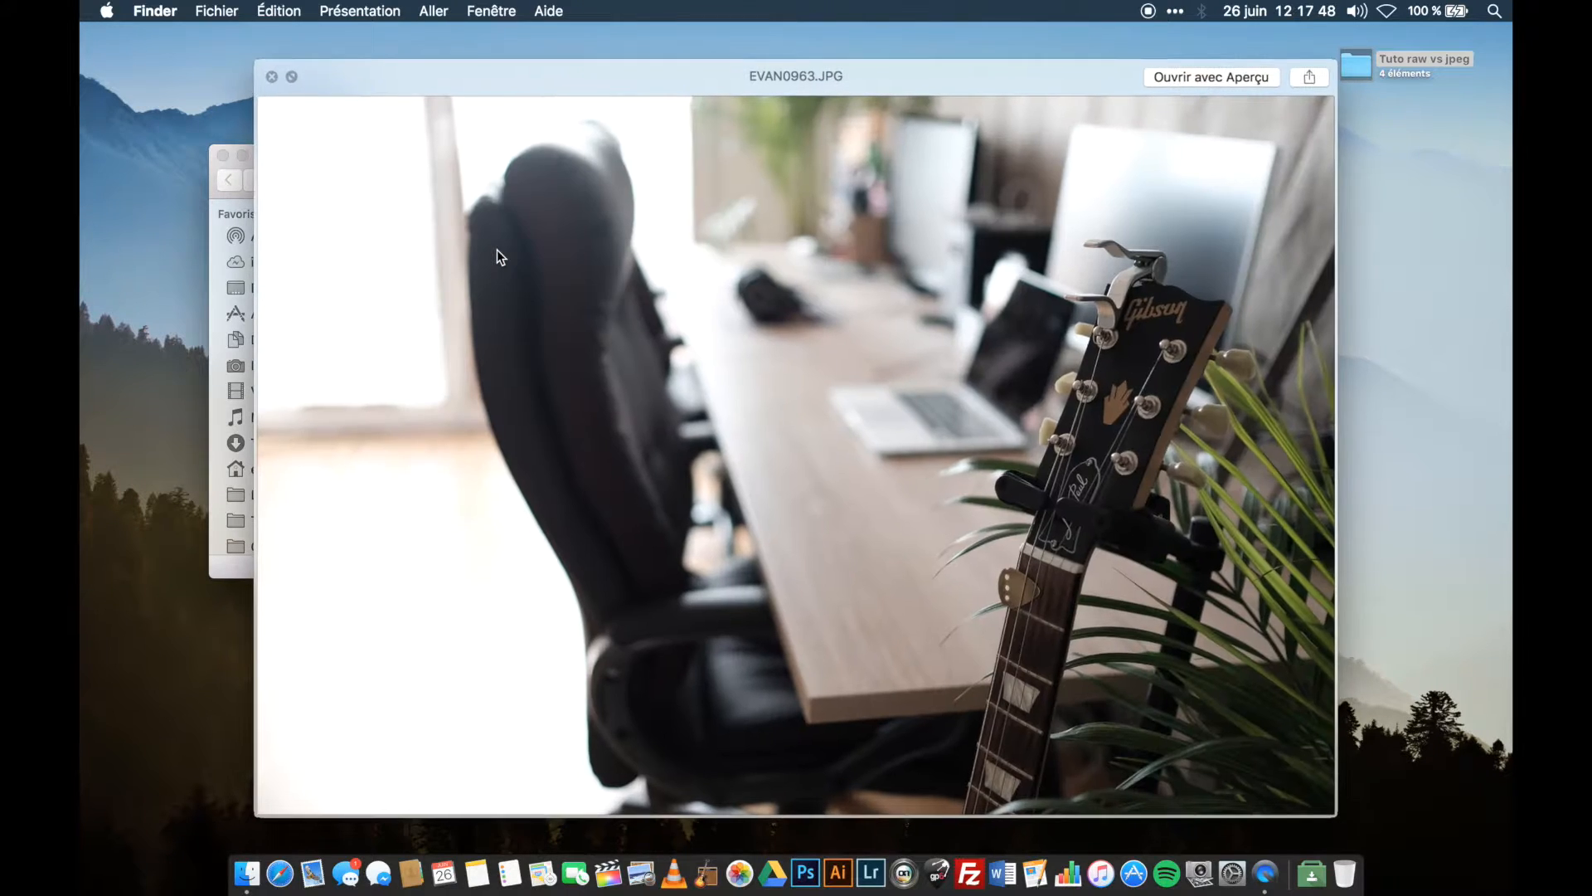
key(space)
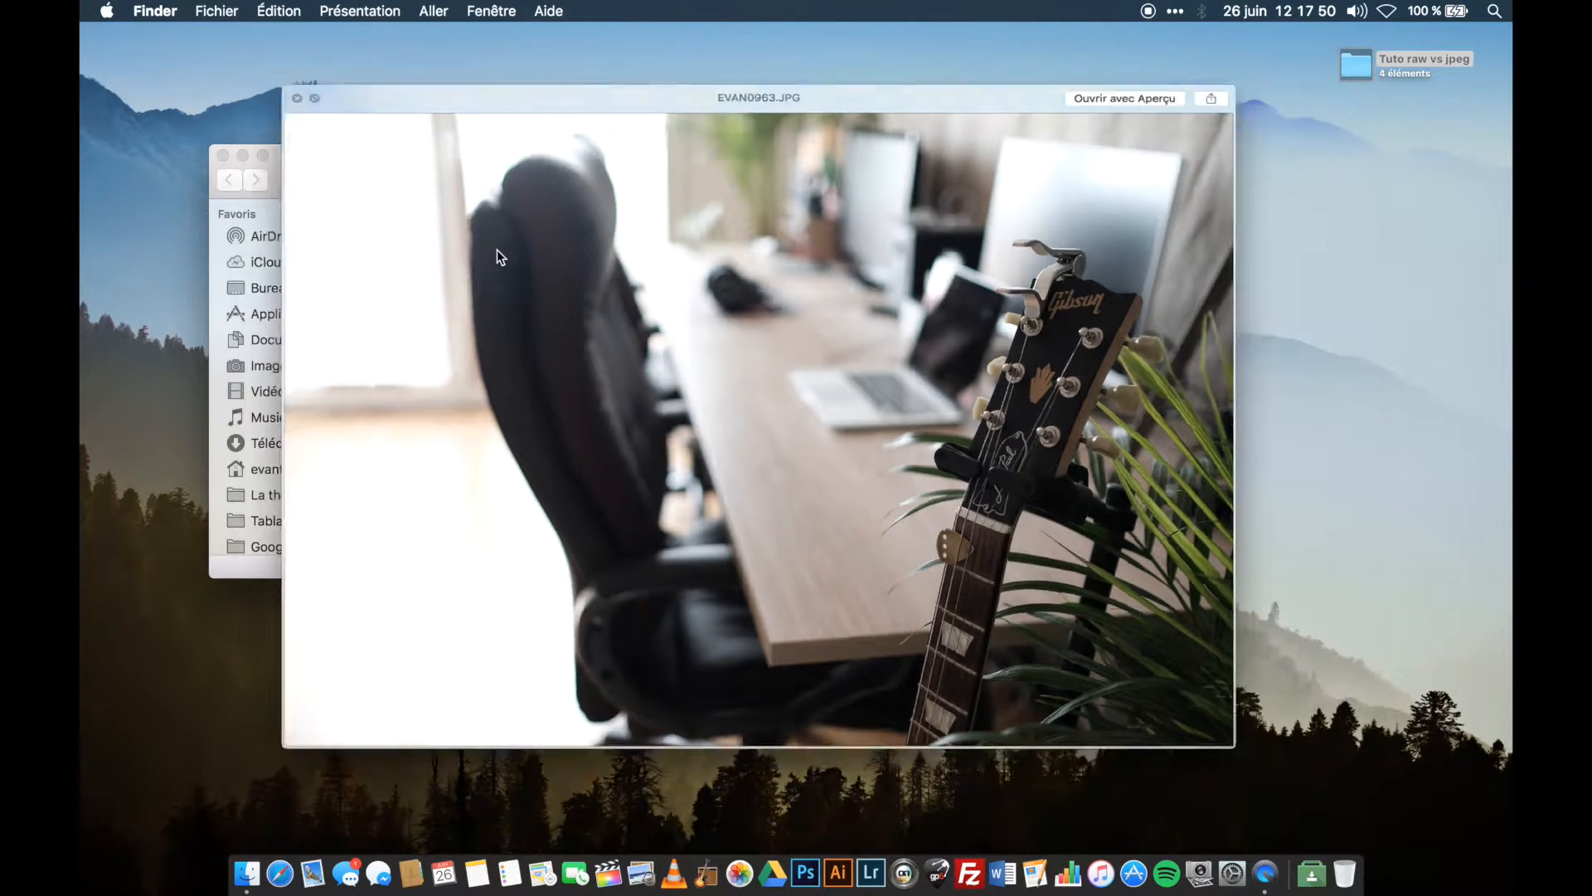
click(829, 243)
key(space)
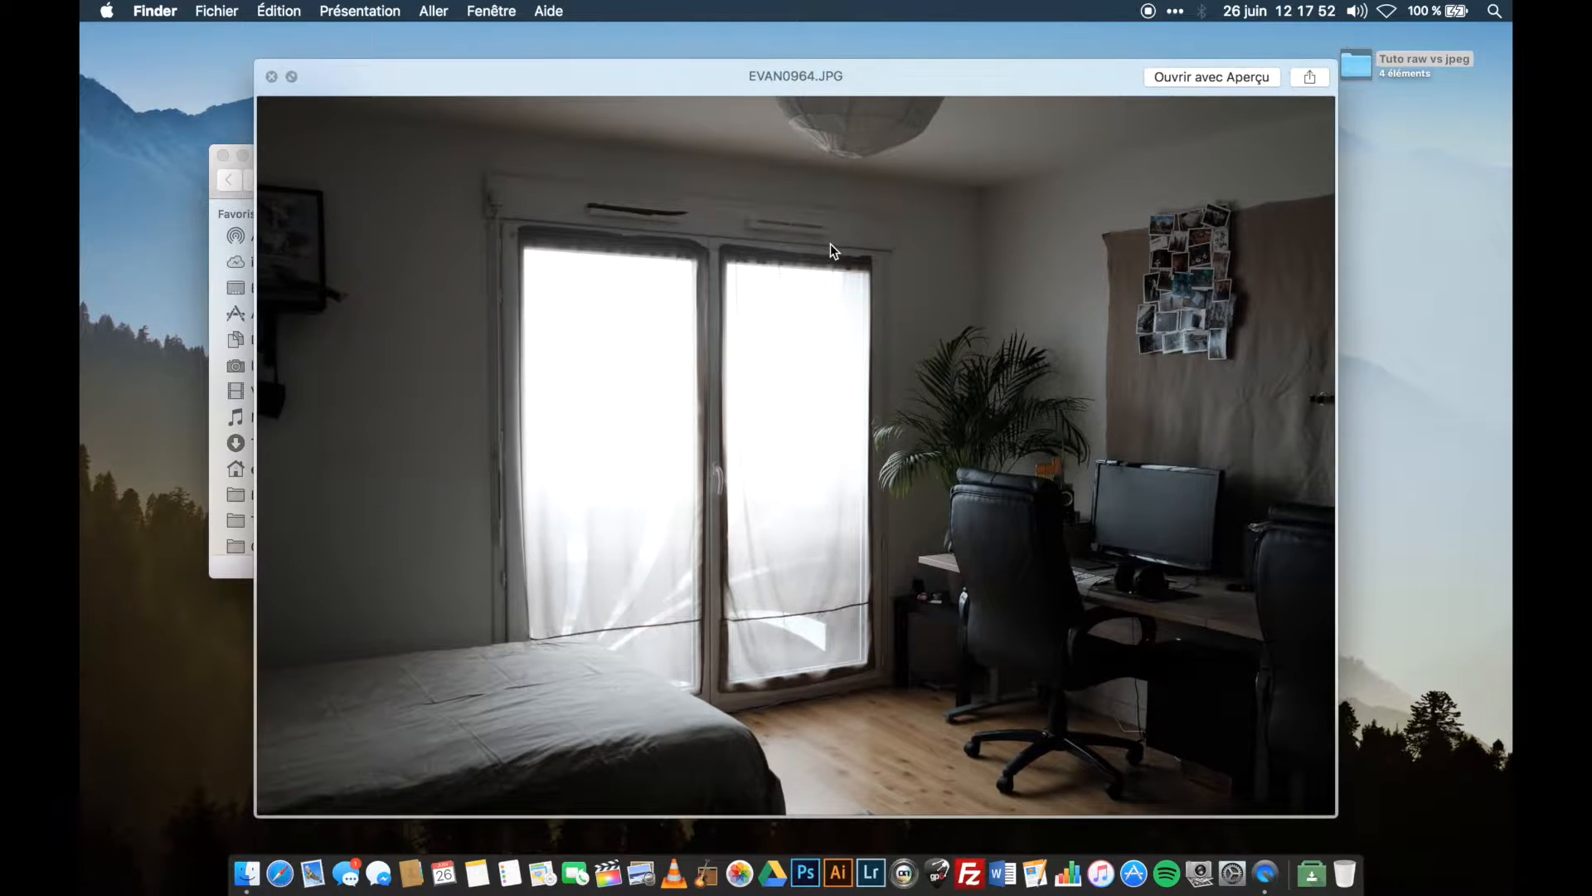
key(space)
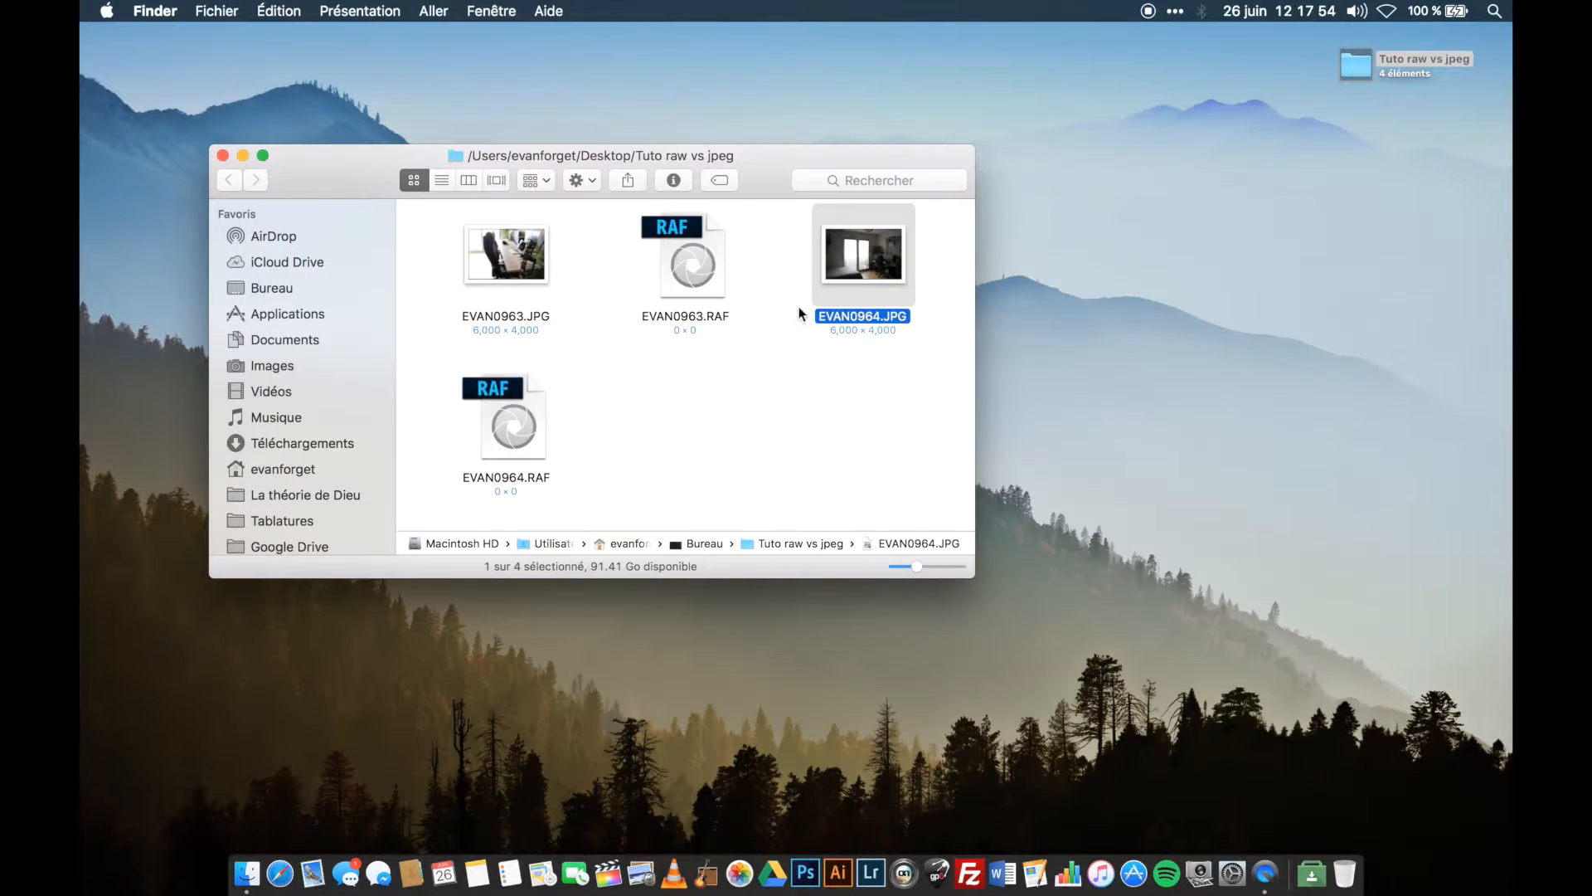
- Select EVAN0963.RAF, preview its counterpart EVAN0963.JPG at large size, and clear the selection
click(760, 346)
click(691, 253)
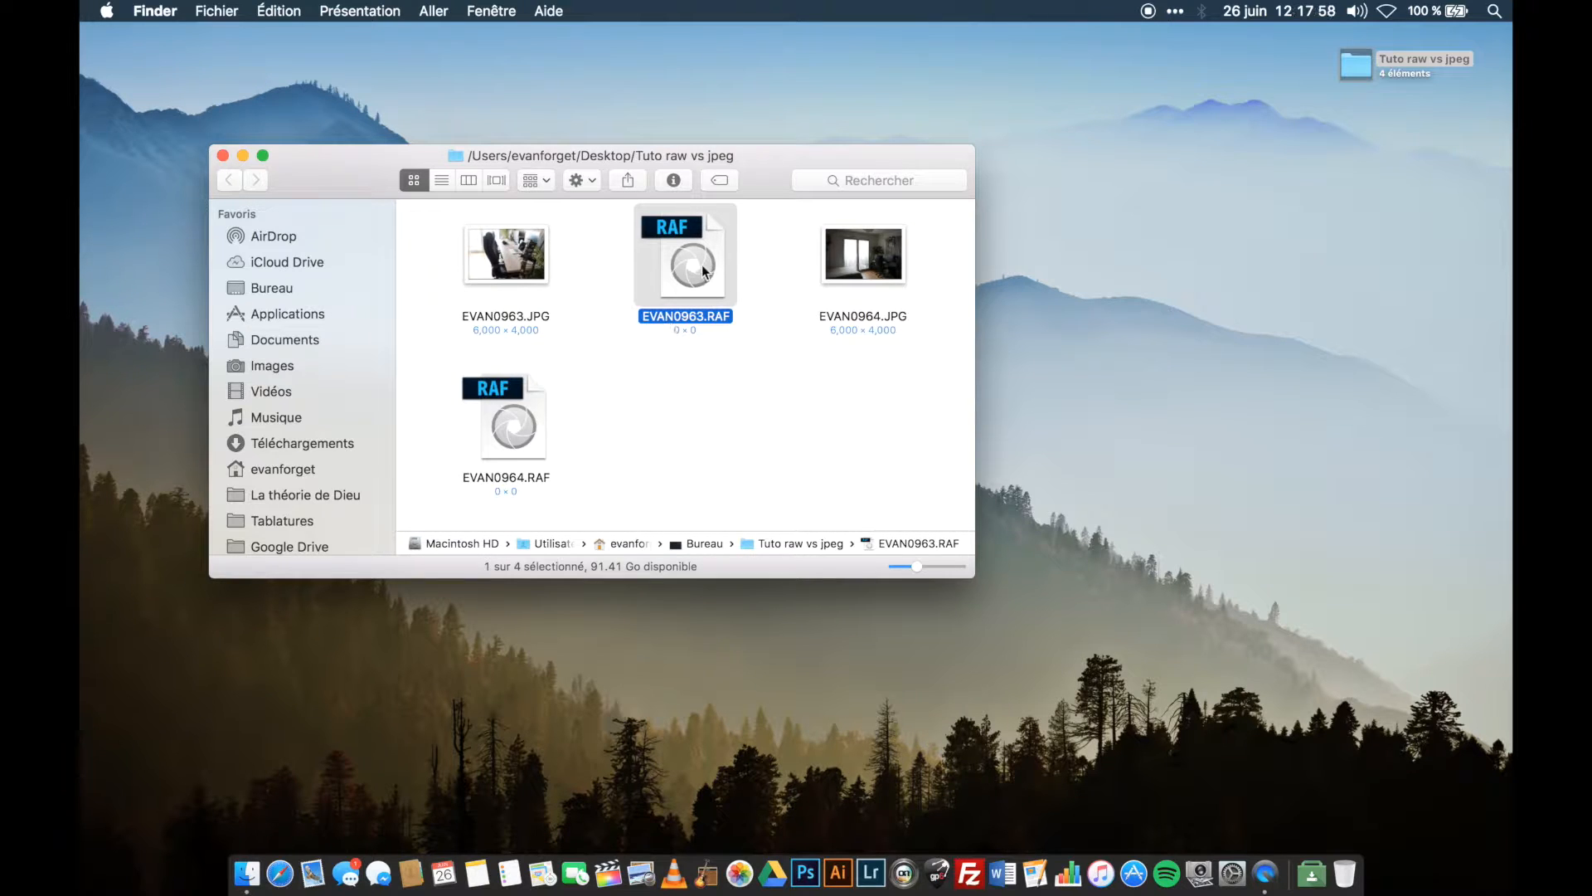
click(559, 278)
click(527, 270)
key(space)
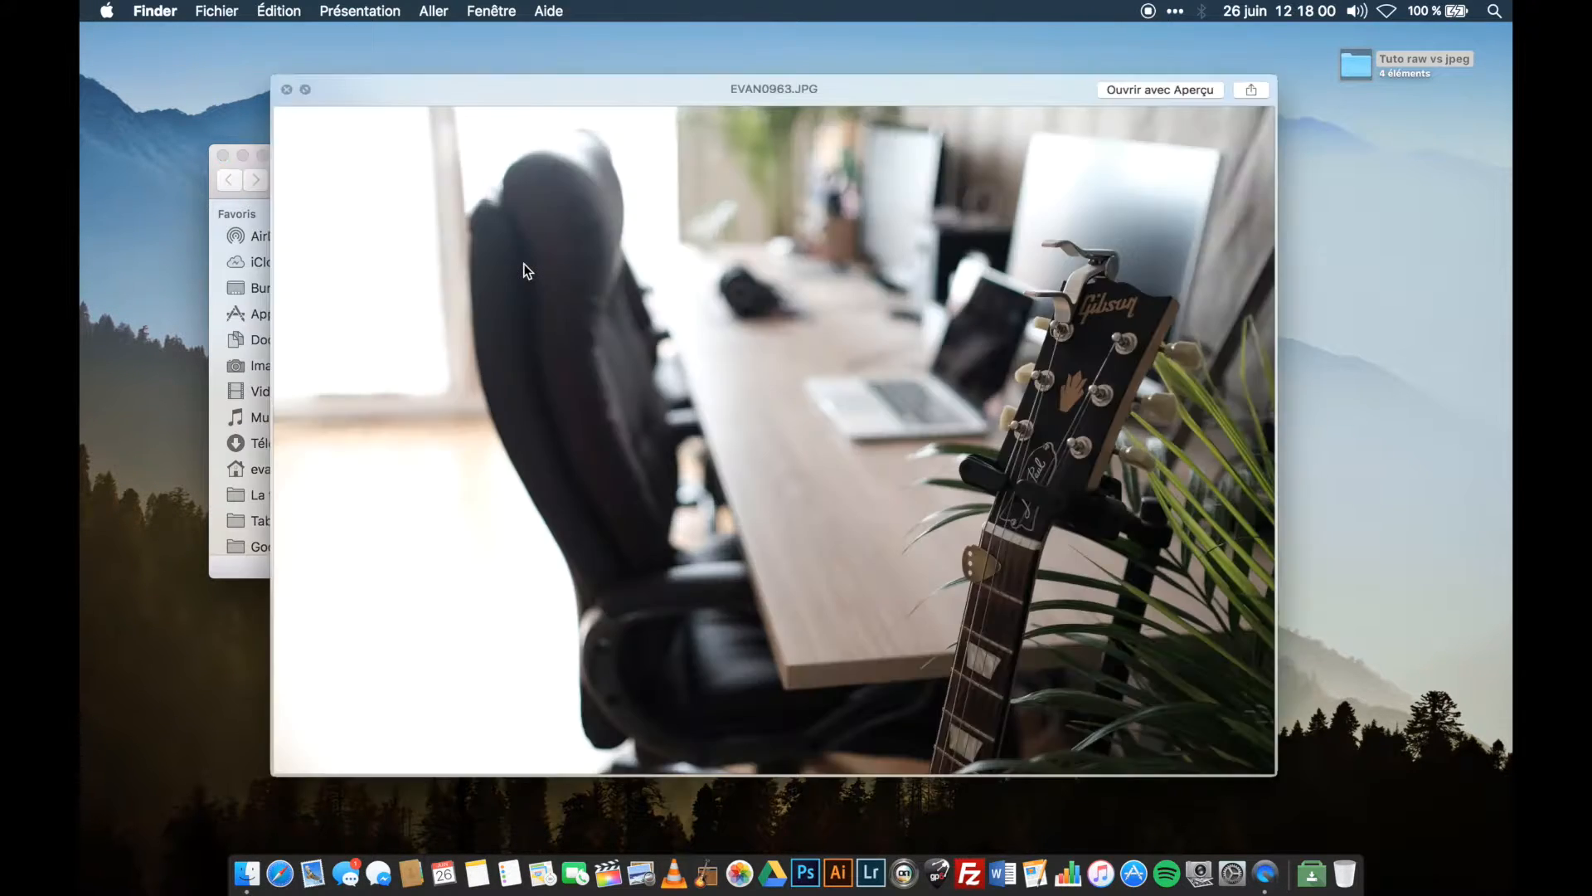
key(space)
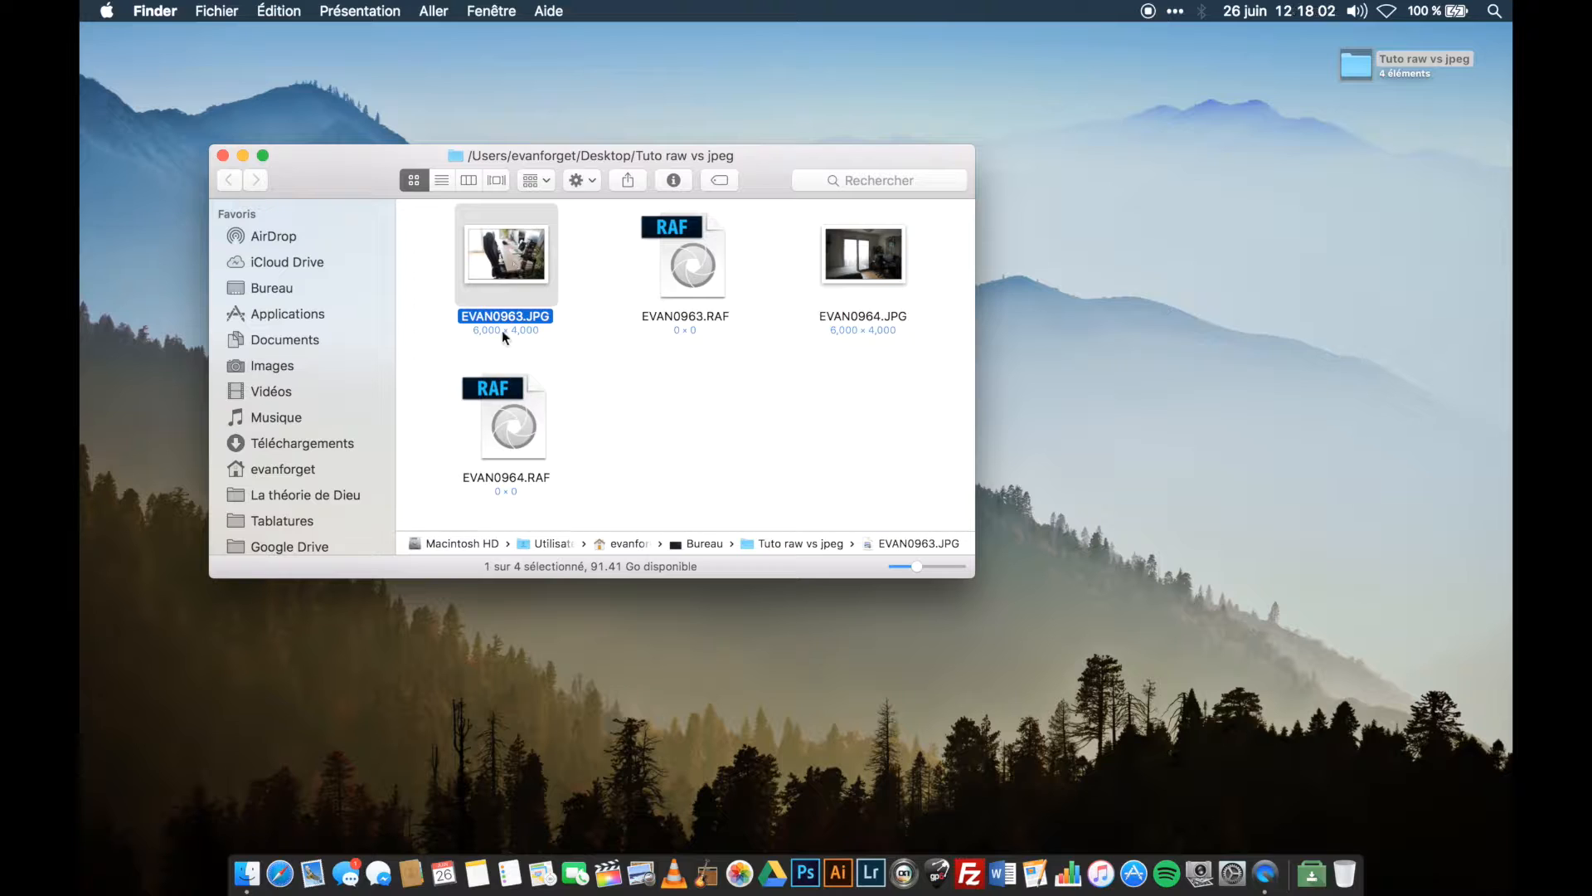
click(695, 382)
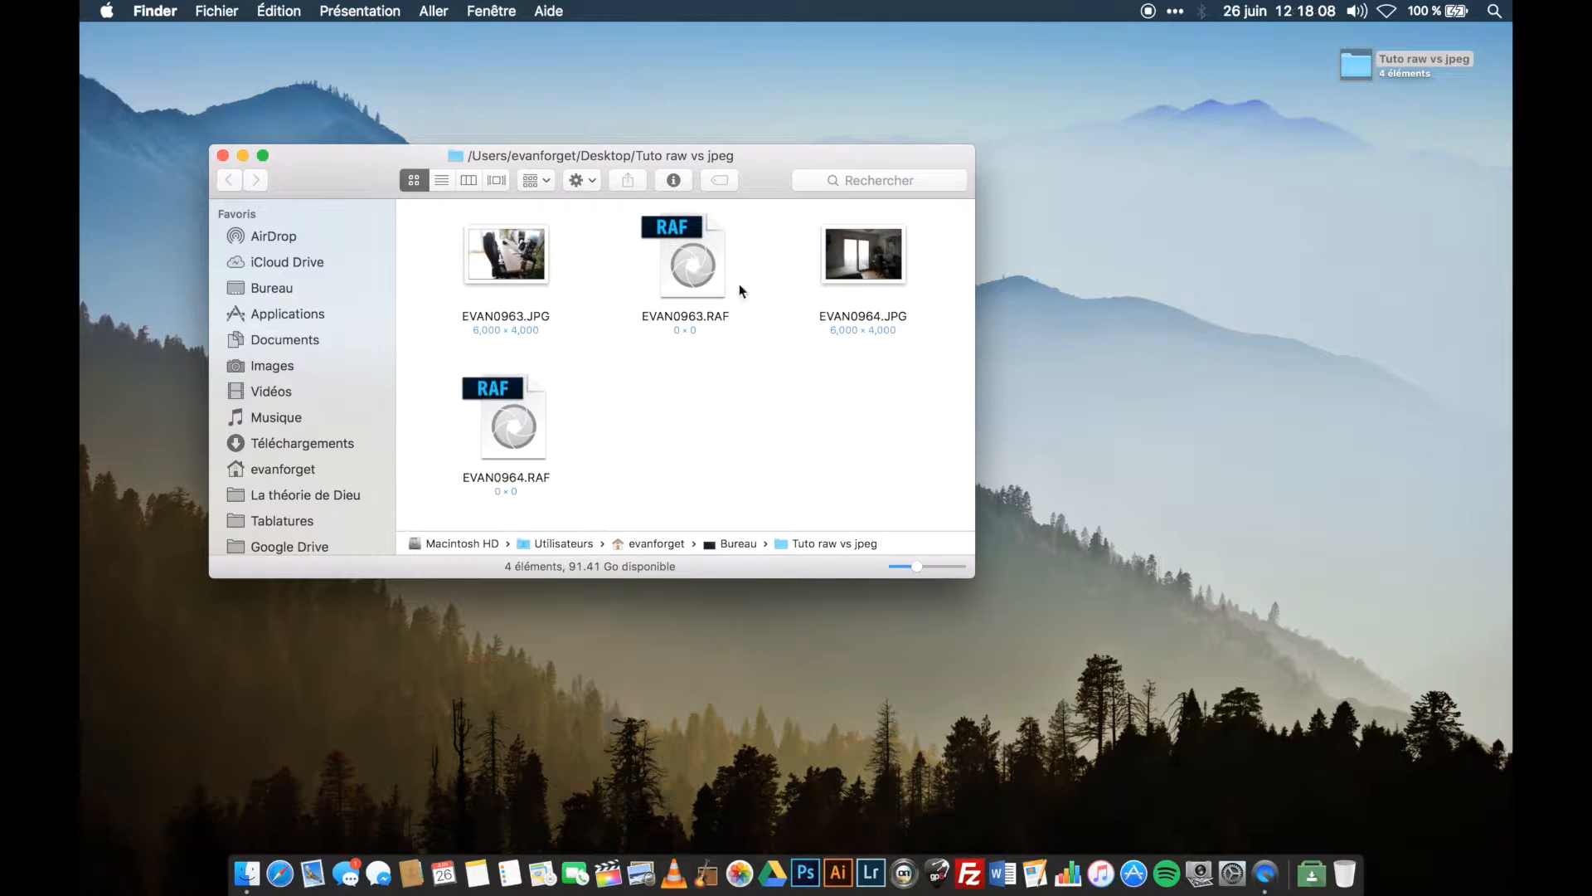
- Select EVAN0963.JPG and EVAN0963.RAF together and display the file information of both
click(695, 255)
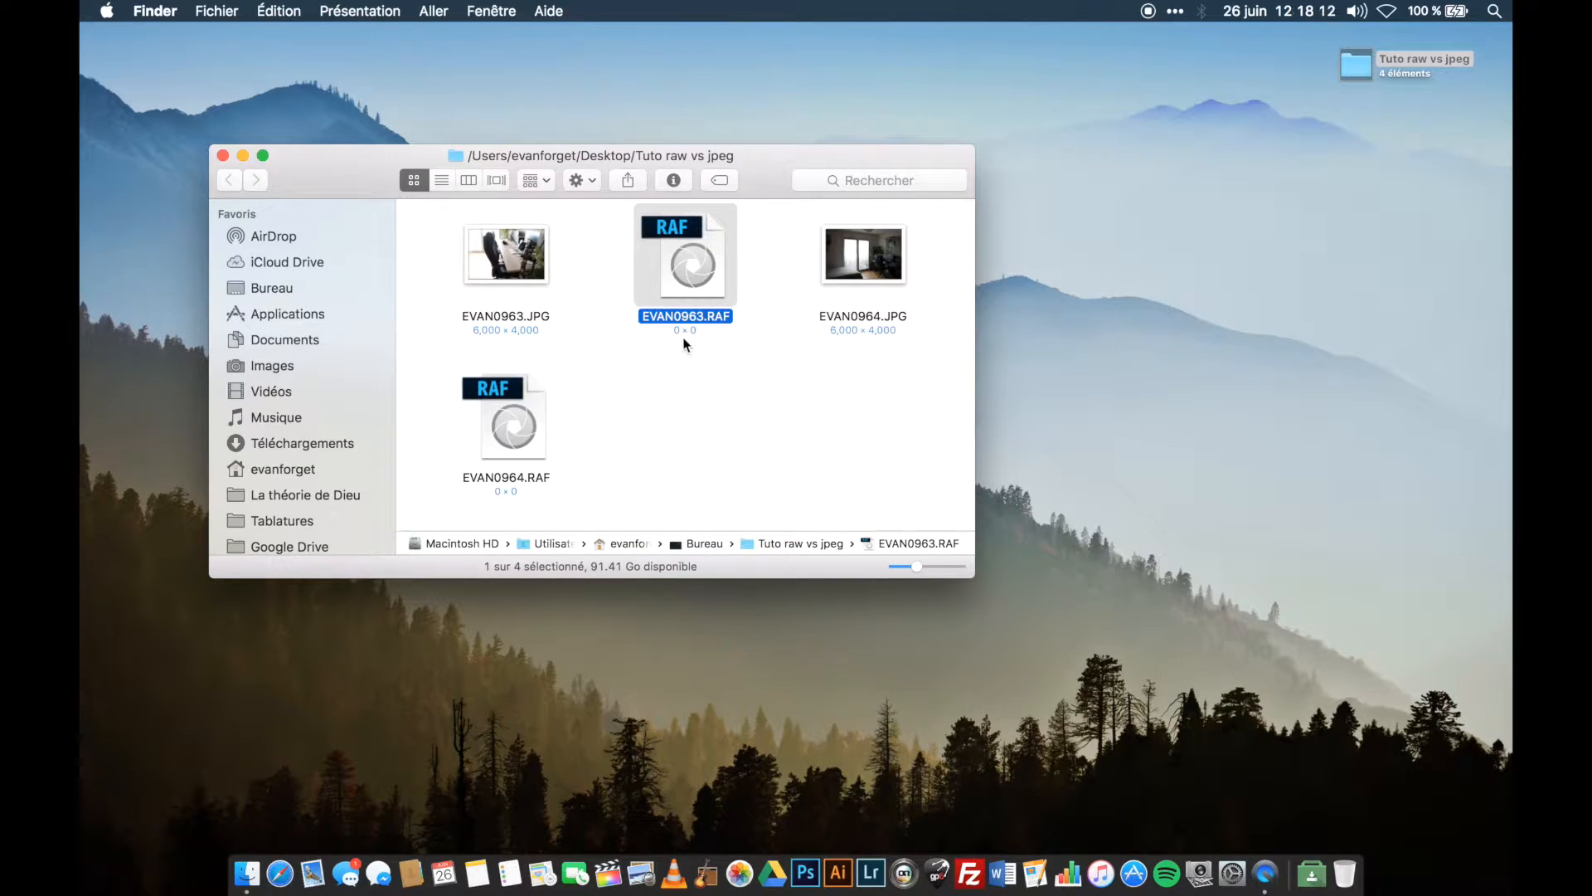
click(537, 264)
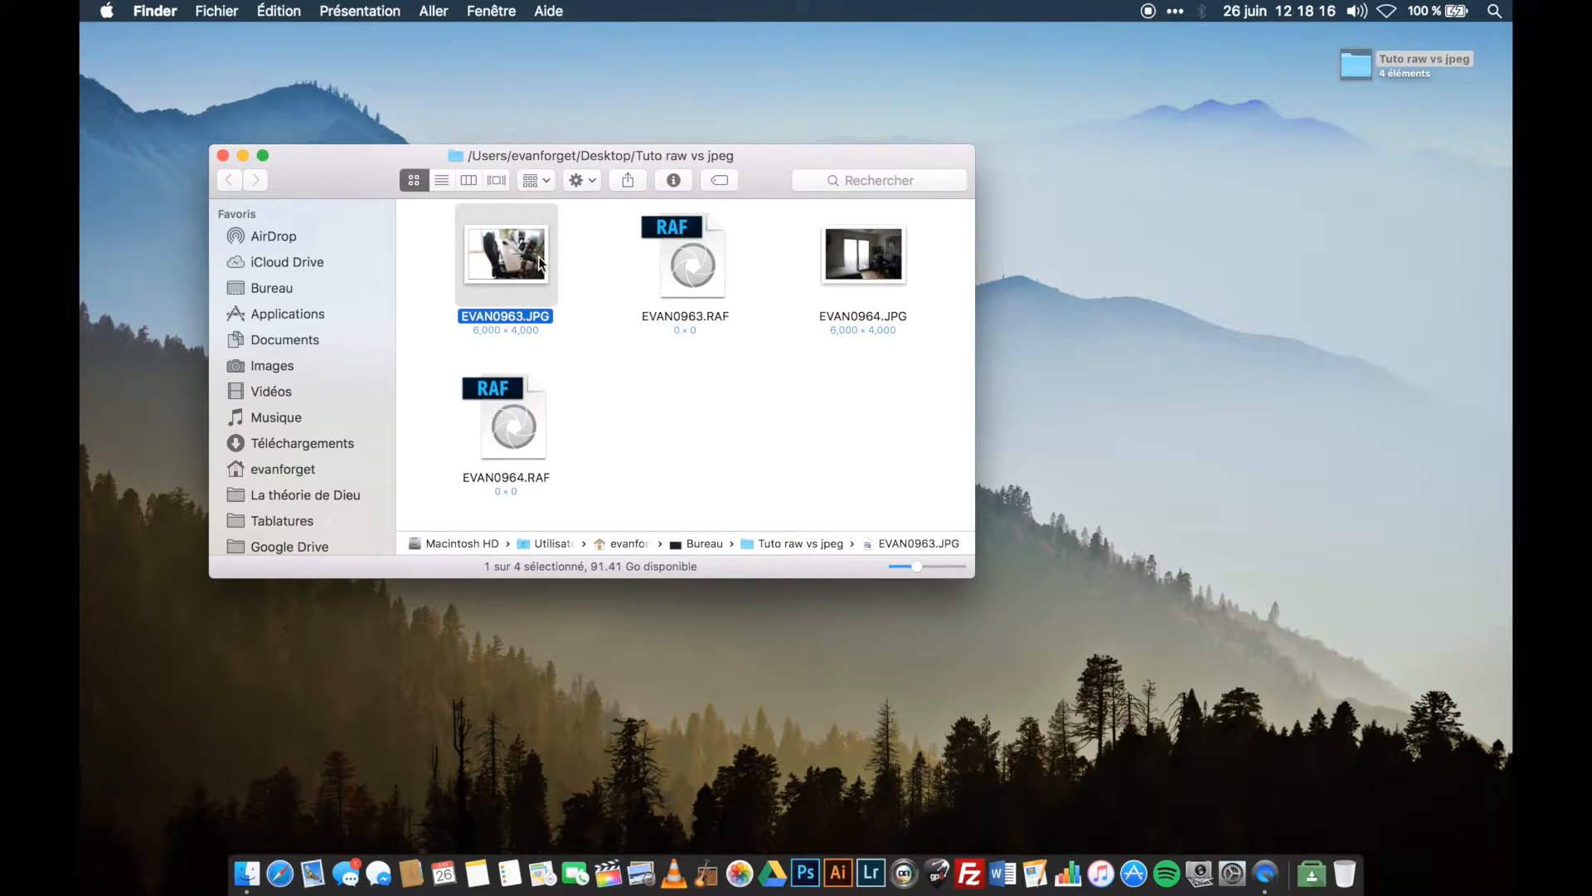
click(730, 265)
super+click(540, 290)
click(682, 325)
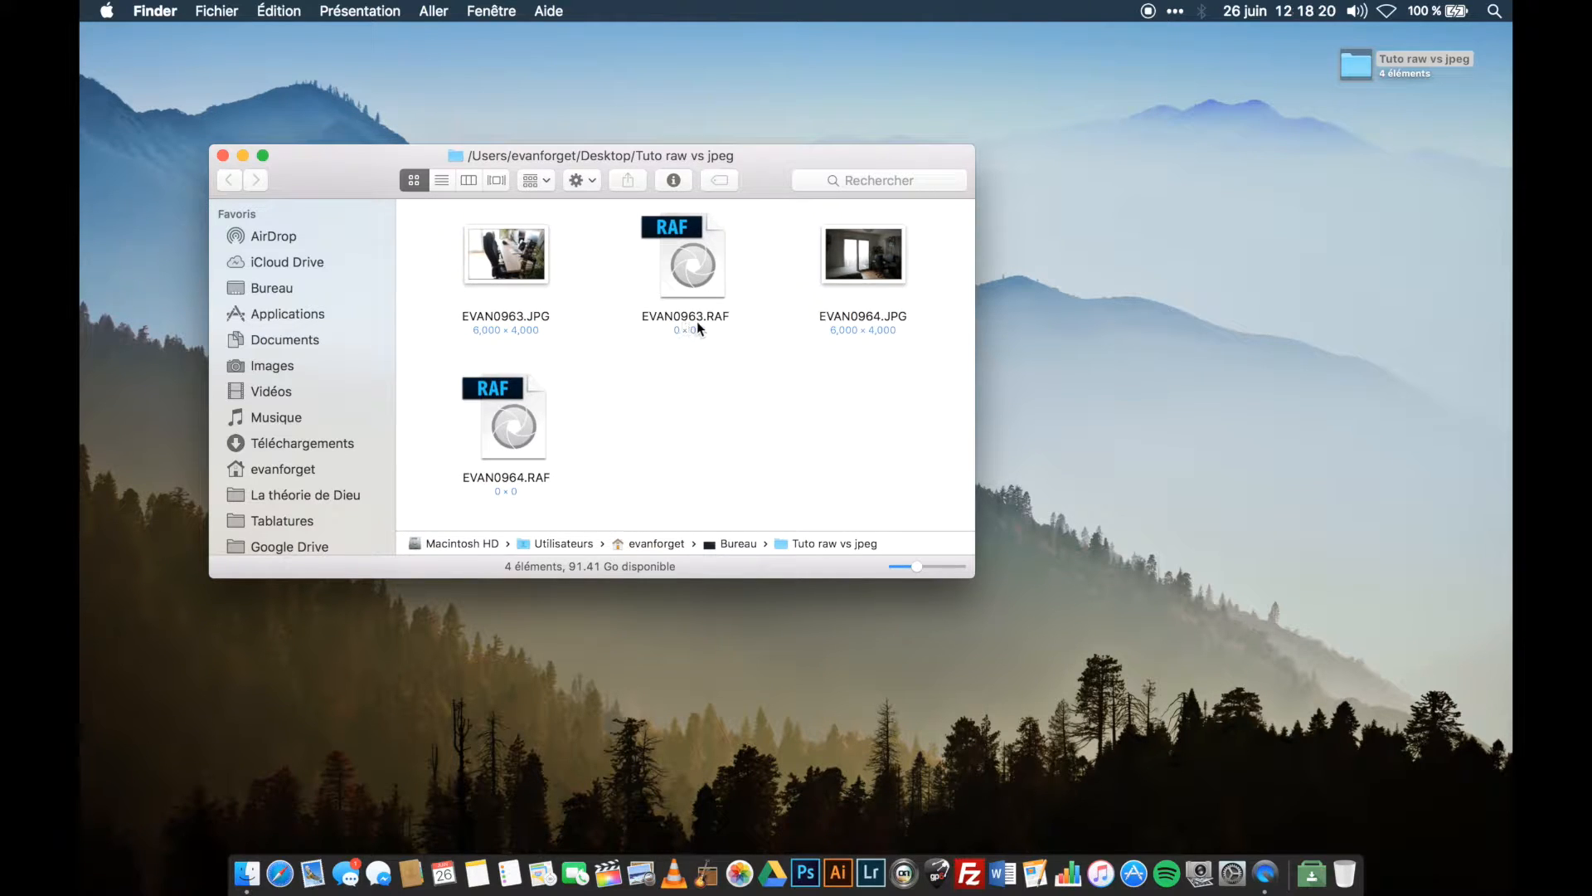
click(539, 267)
super+click(676, 251)
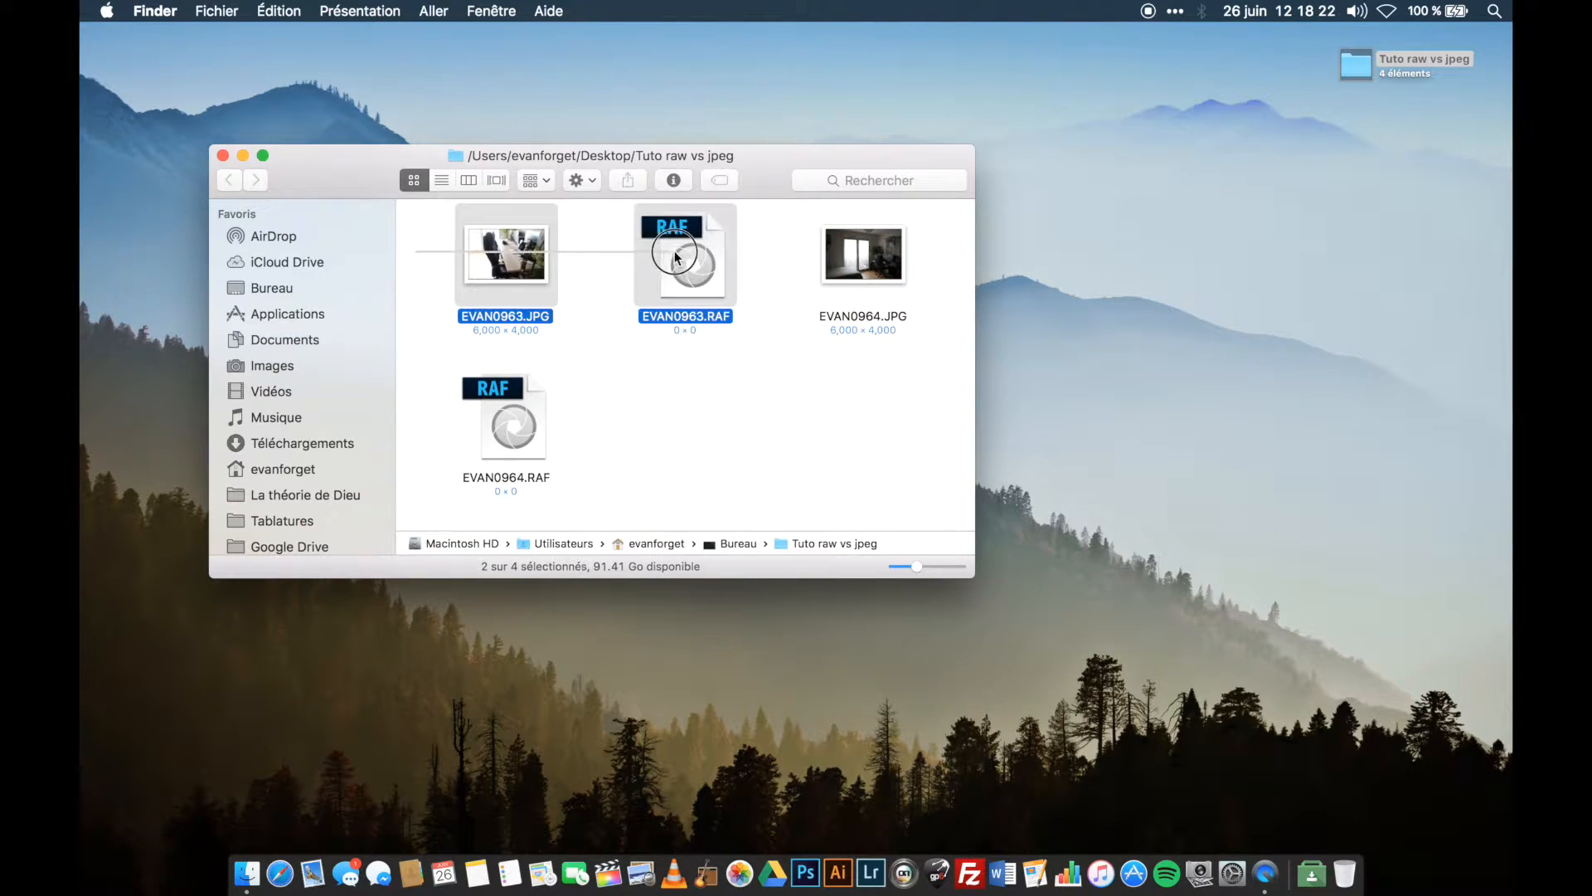
key(super+i)
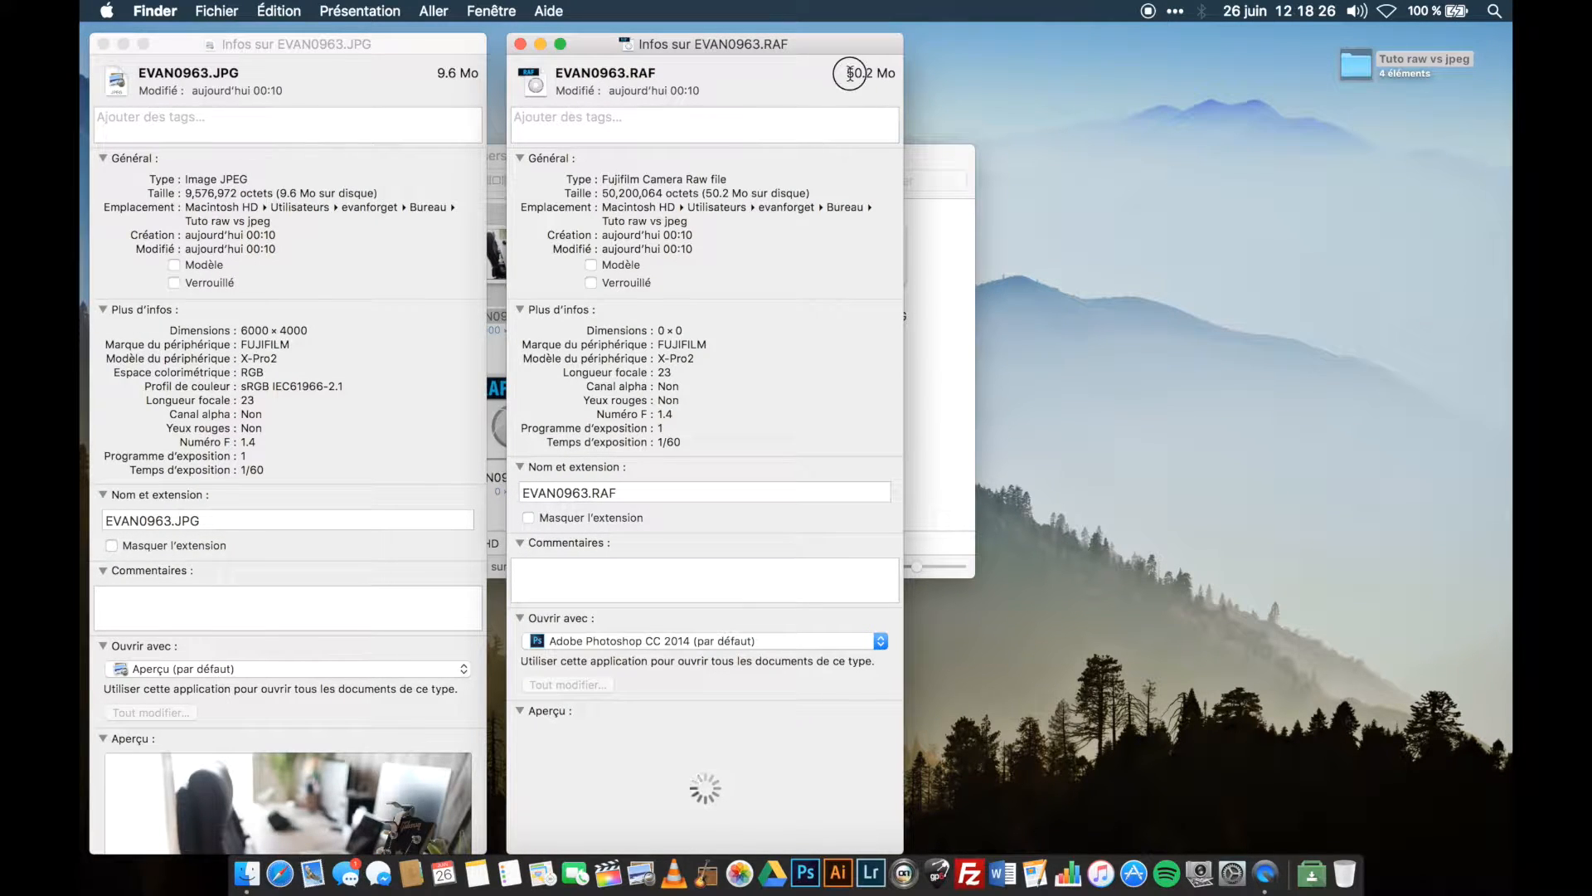
- Compare the file sizes of the RAF and JPG versions of EVAN0963 and close both information windows
drag(848, 73, 879, 72)
click(427, 73)
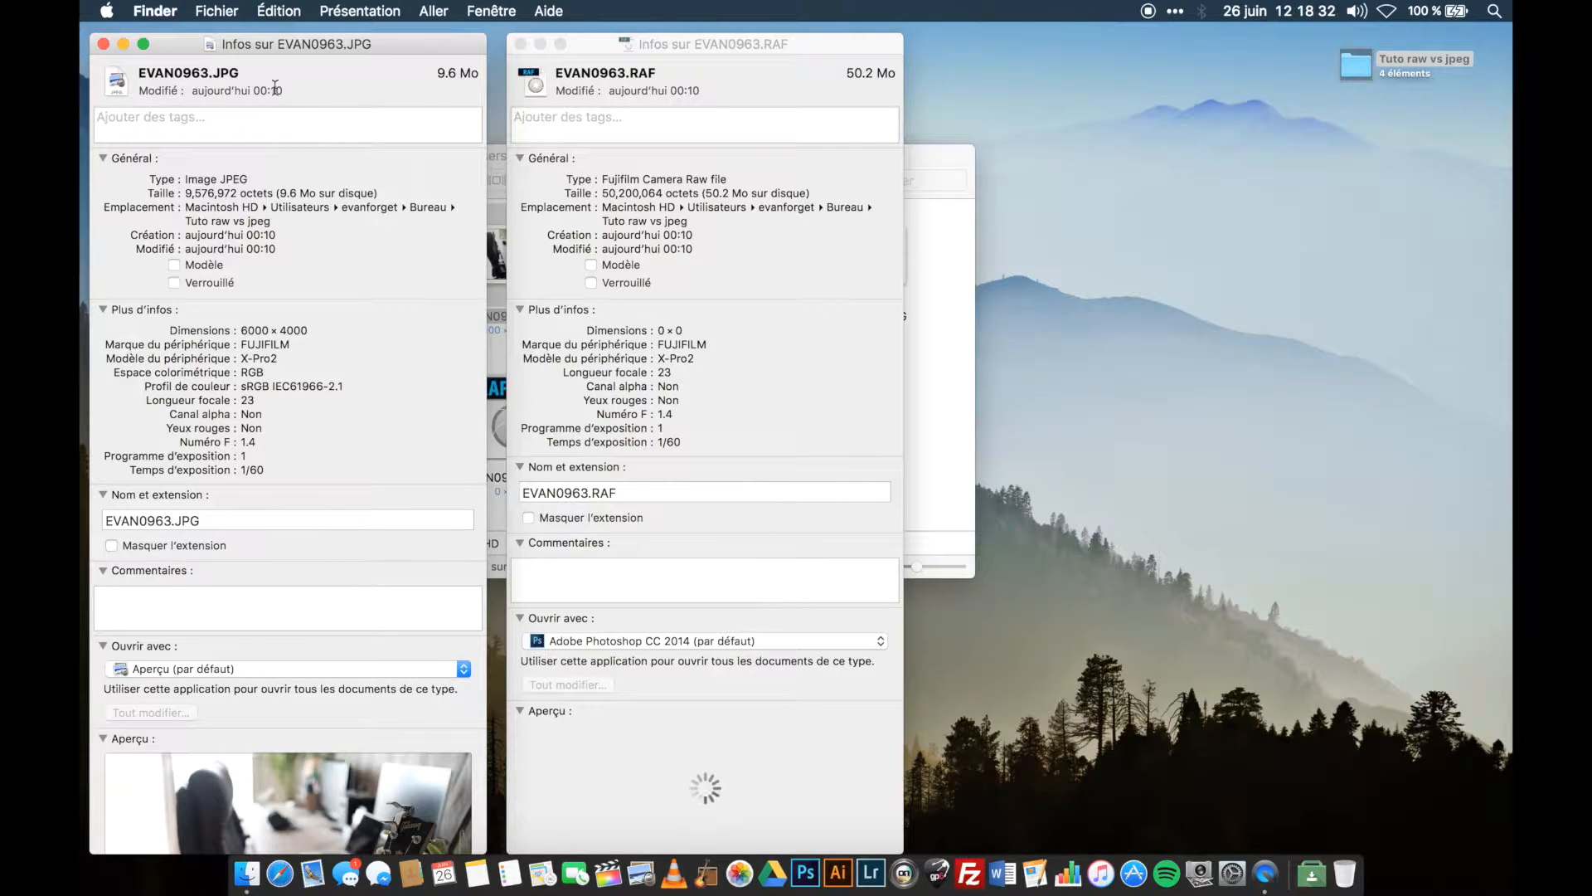
click(103, 44)
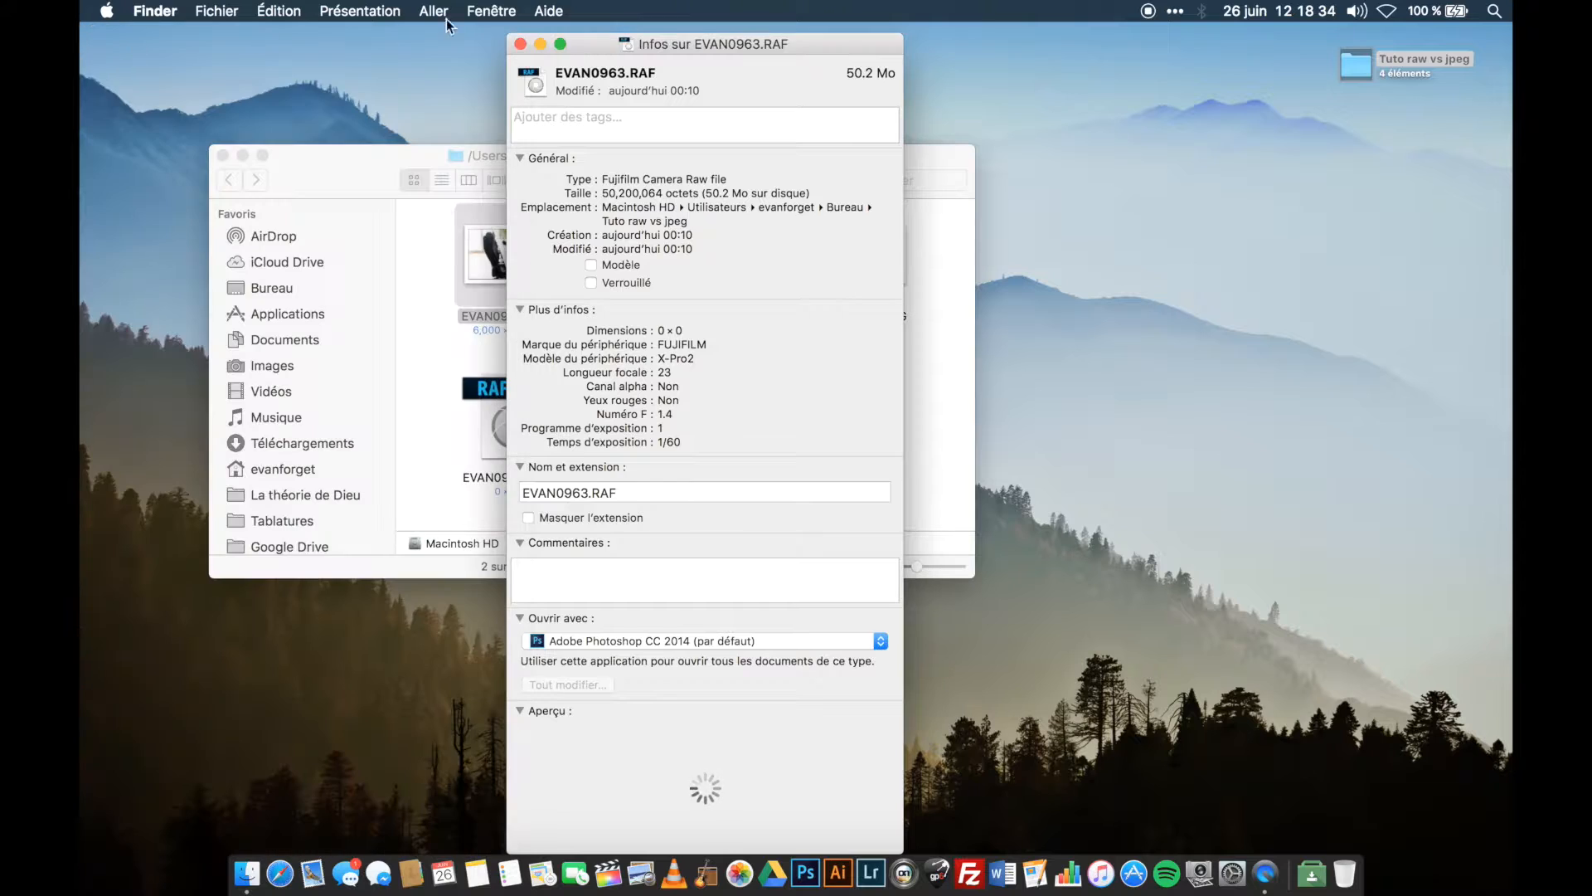
click(516, 45)
click(734, 421)
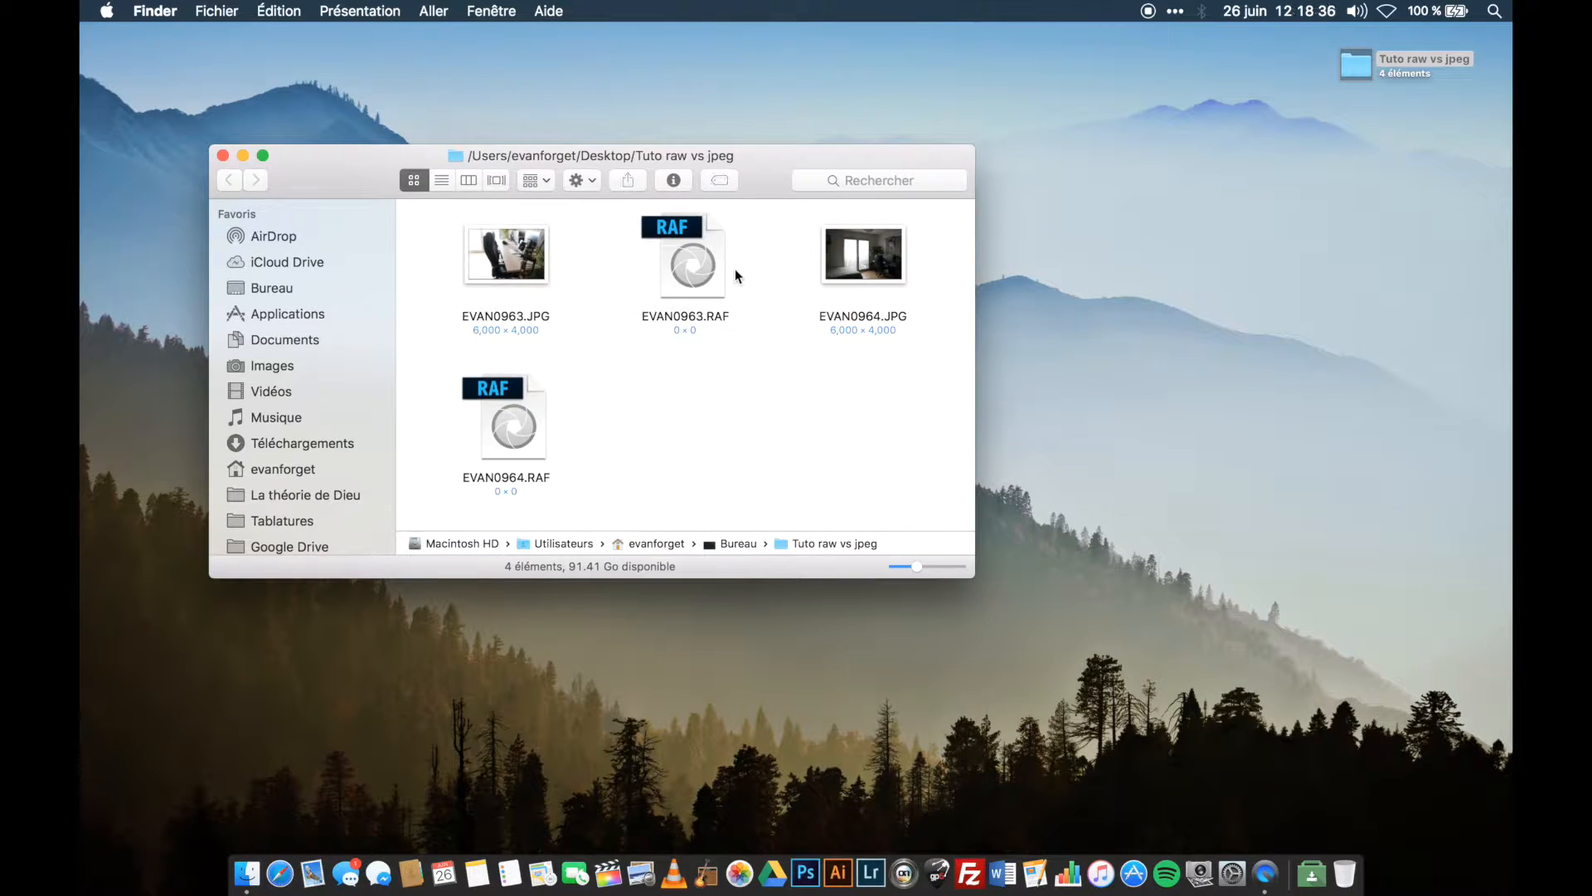
- Preview EVAN0963.JPG at large size again, select EVAN0963.RAF, and clear the selection
click(513, 253)
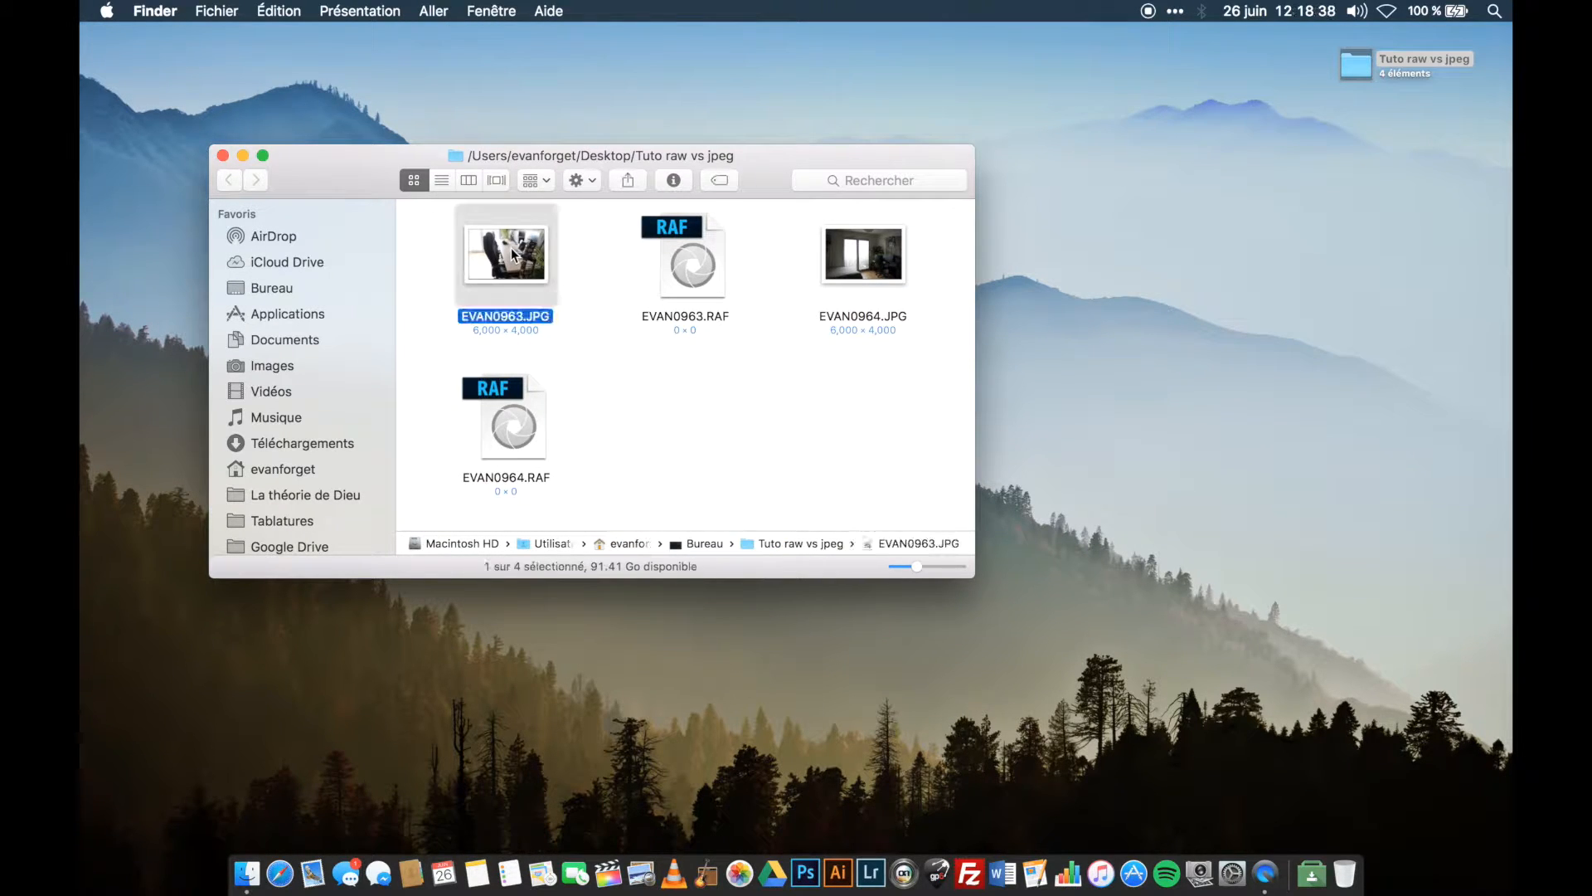
key(space)
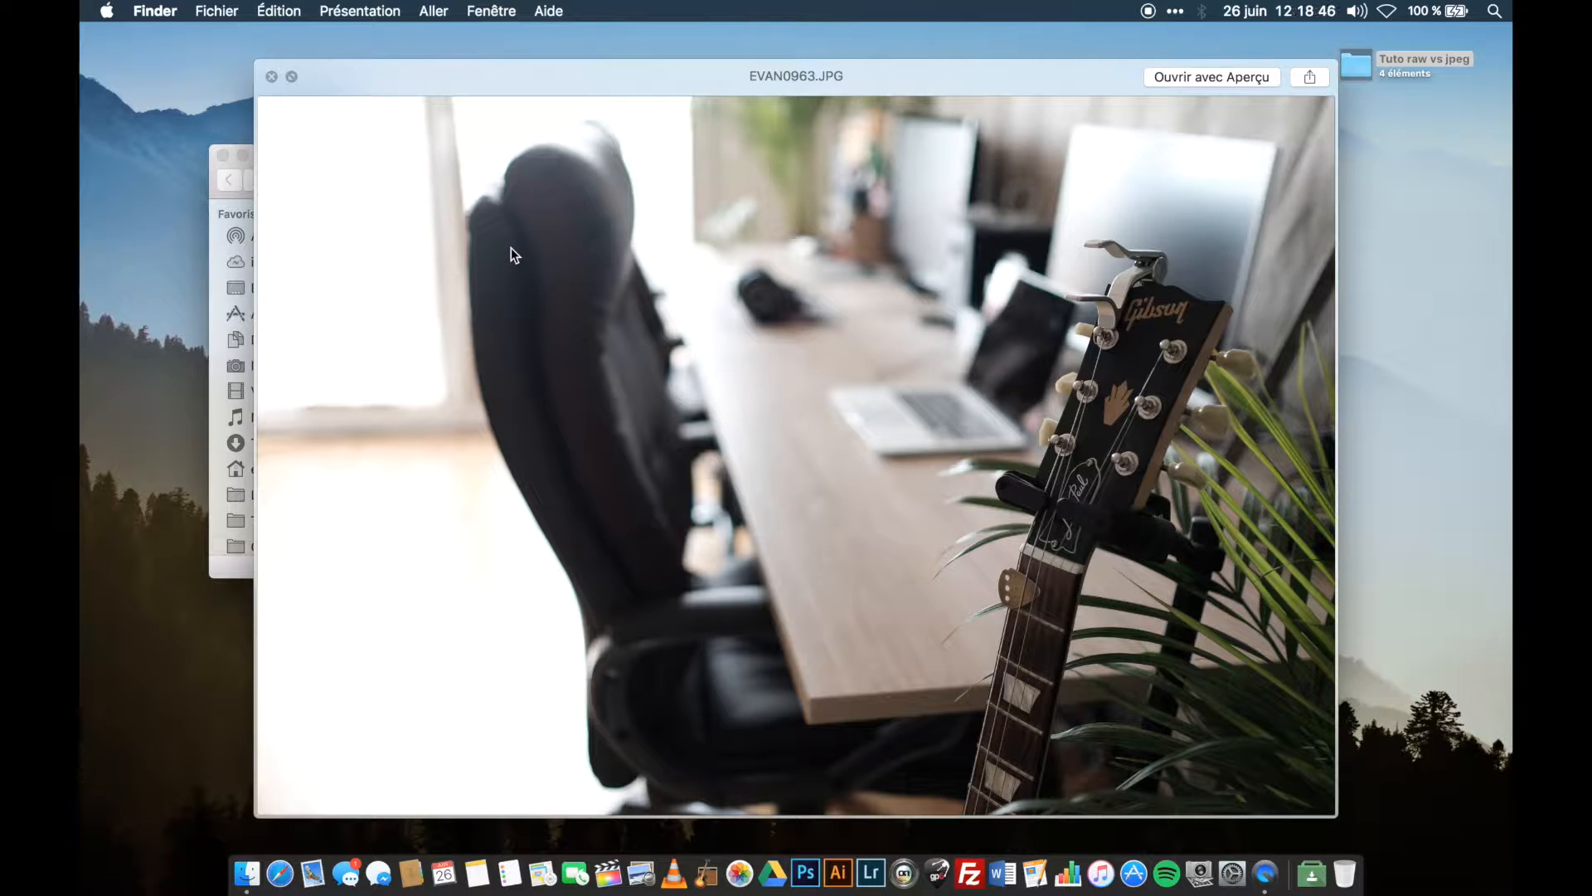
key(space)
click(704, 254)
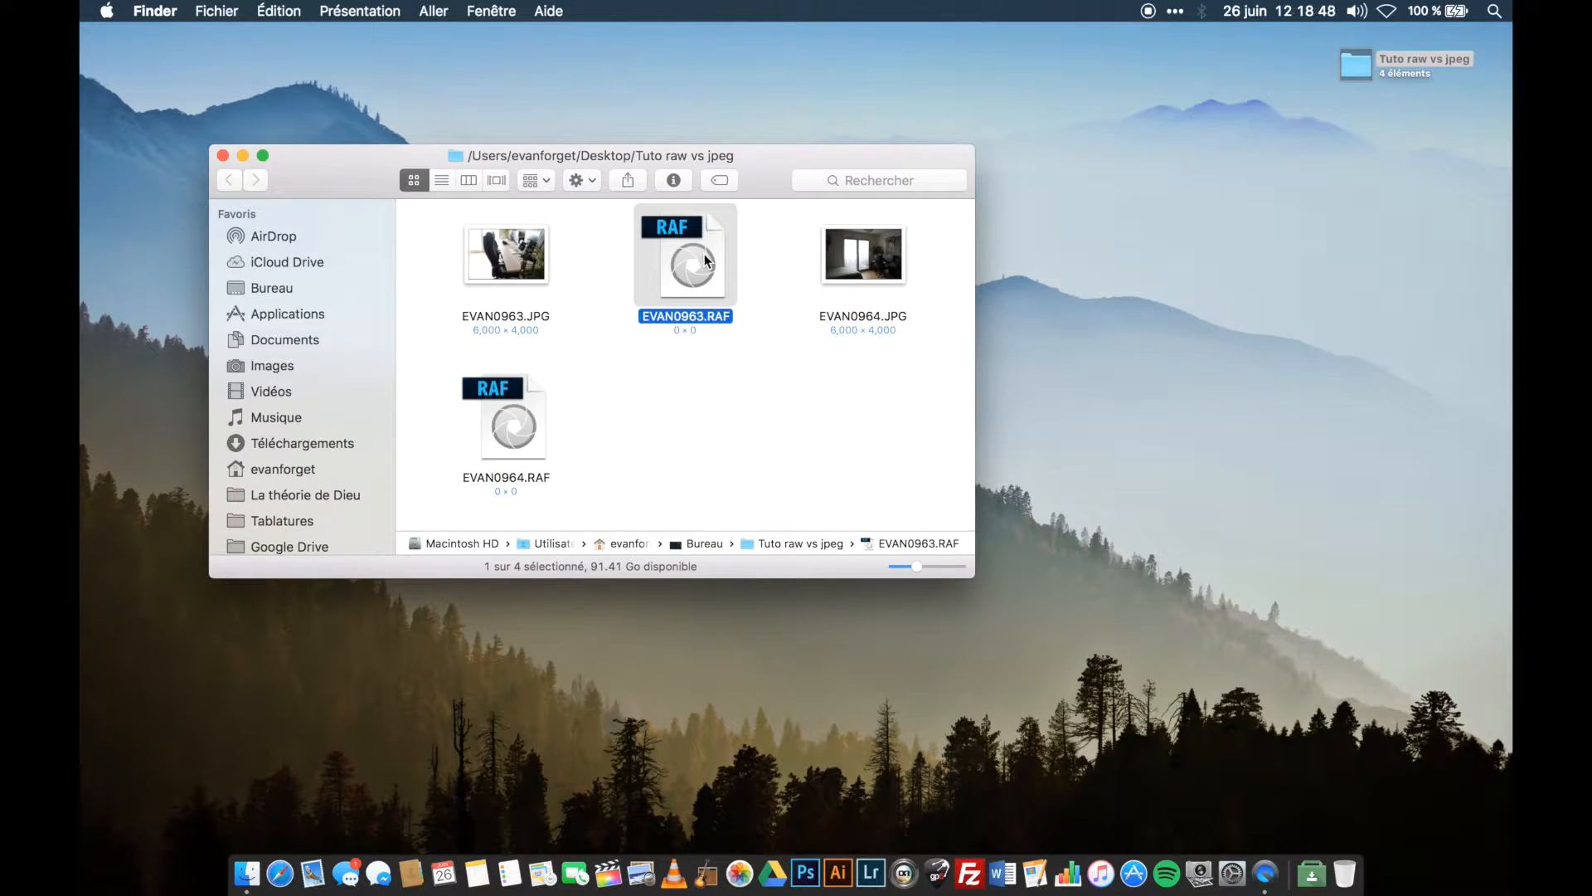
click(819, 426)
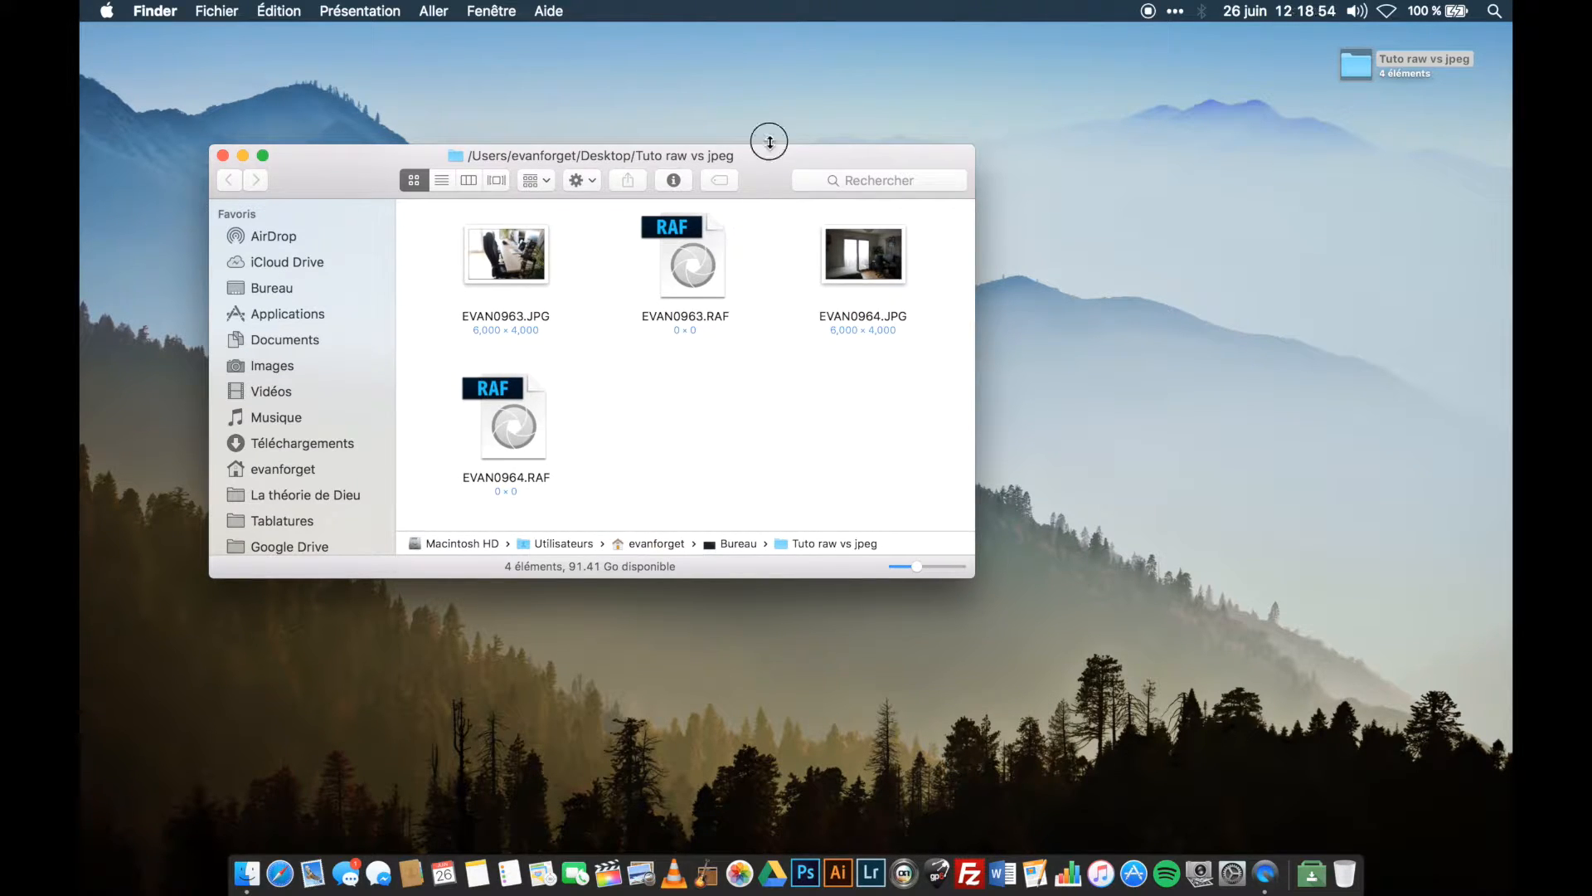
- Close the "Tuto raw vs jpeg" folder window and launch Lightroom
drag(764, 159, 899, 170)
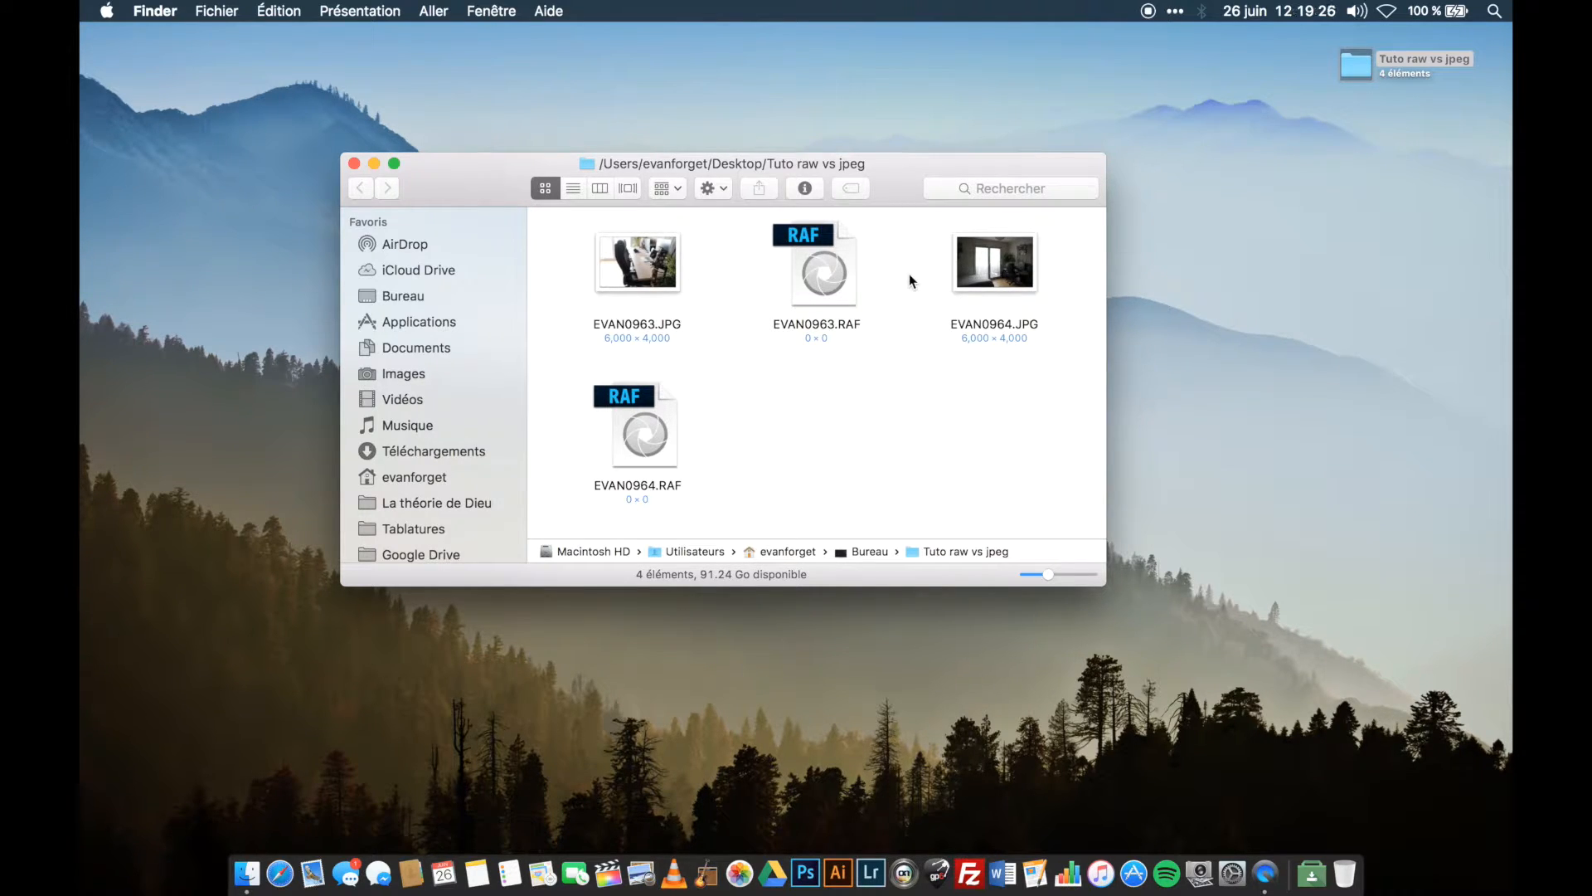
click(355, 163)
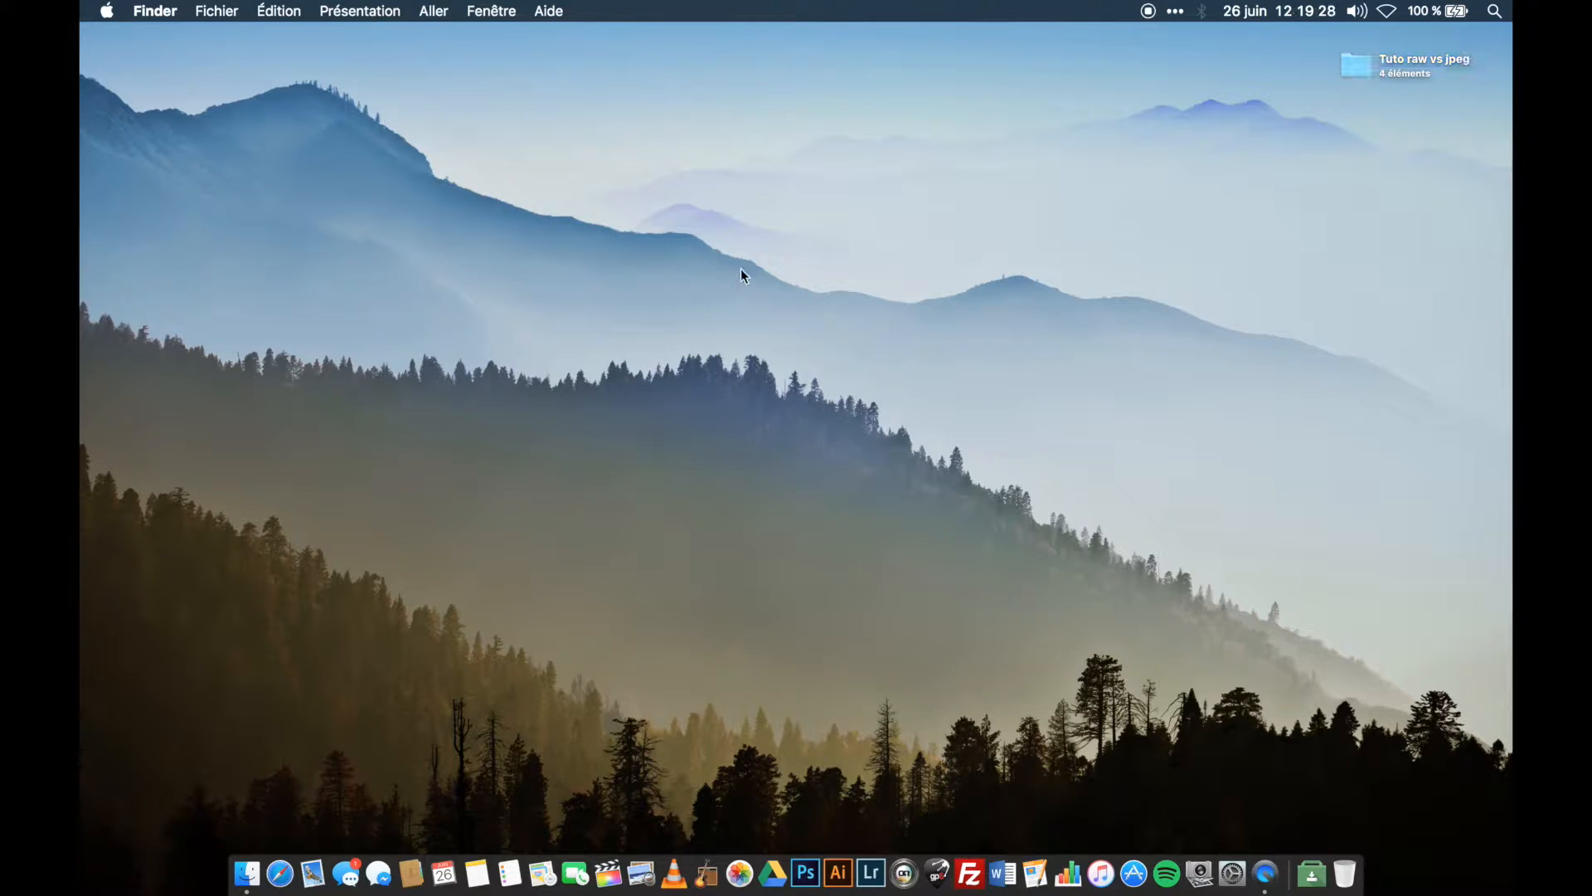
click(871, 875)
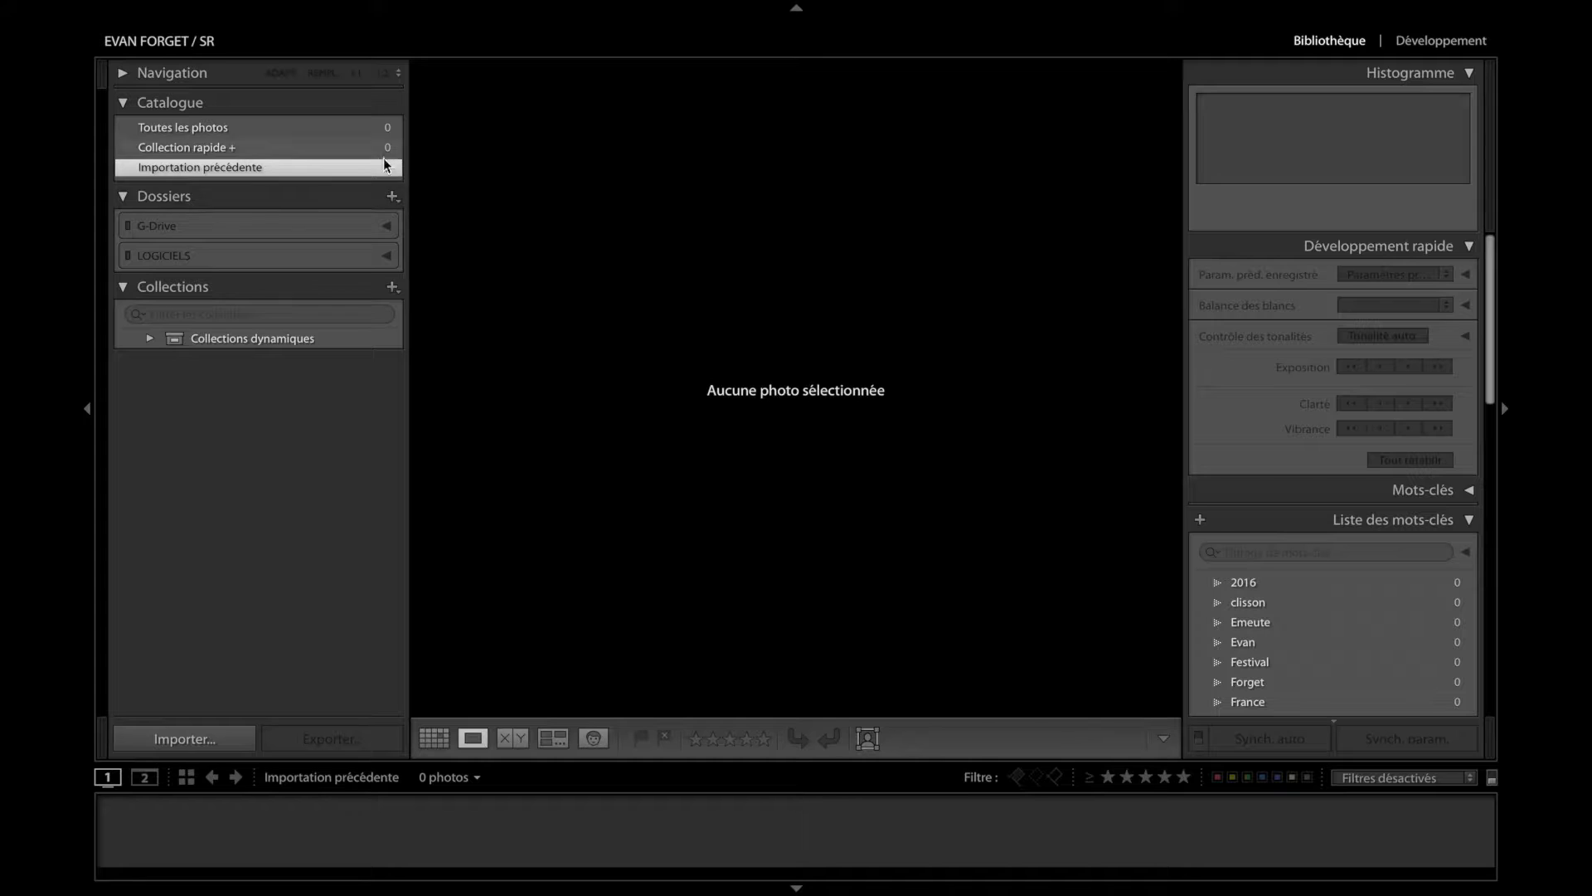
- Add the desktop folder "Tuto raw vs jpeg" to the catalogue, dismissing the mobile sign-in request, and import all its photos
click(394, 199)
click(413, 236)
click(705, 170)
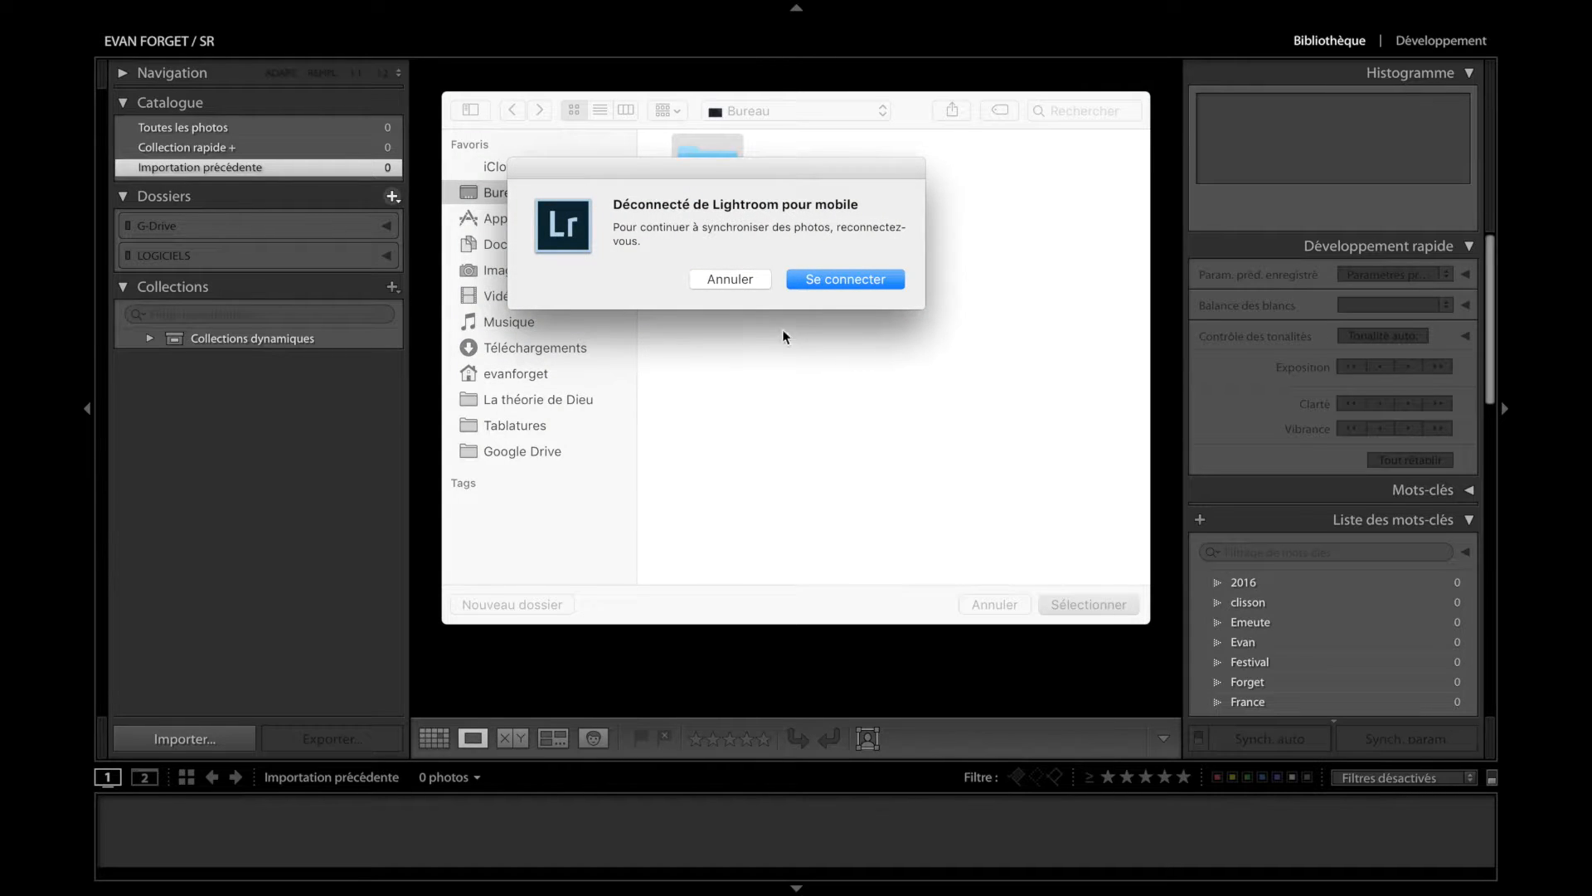
click(745, 282)
key(Return)
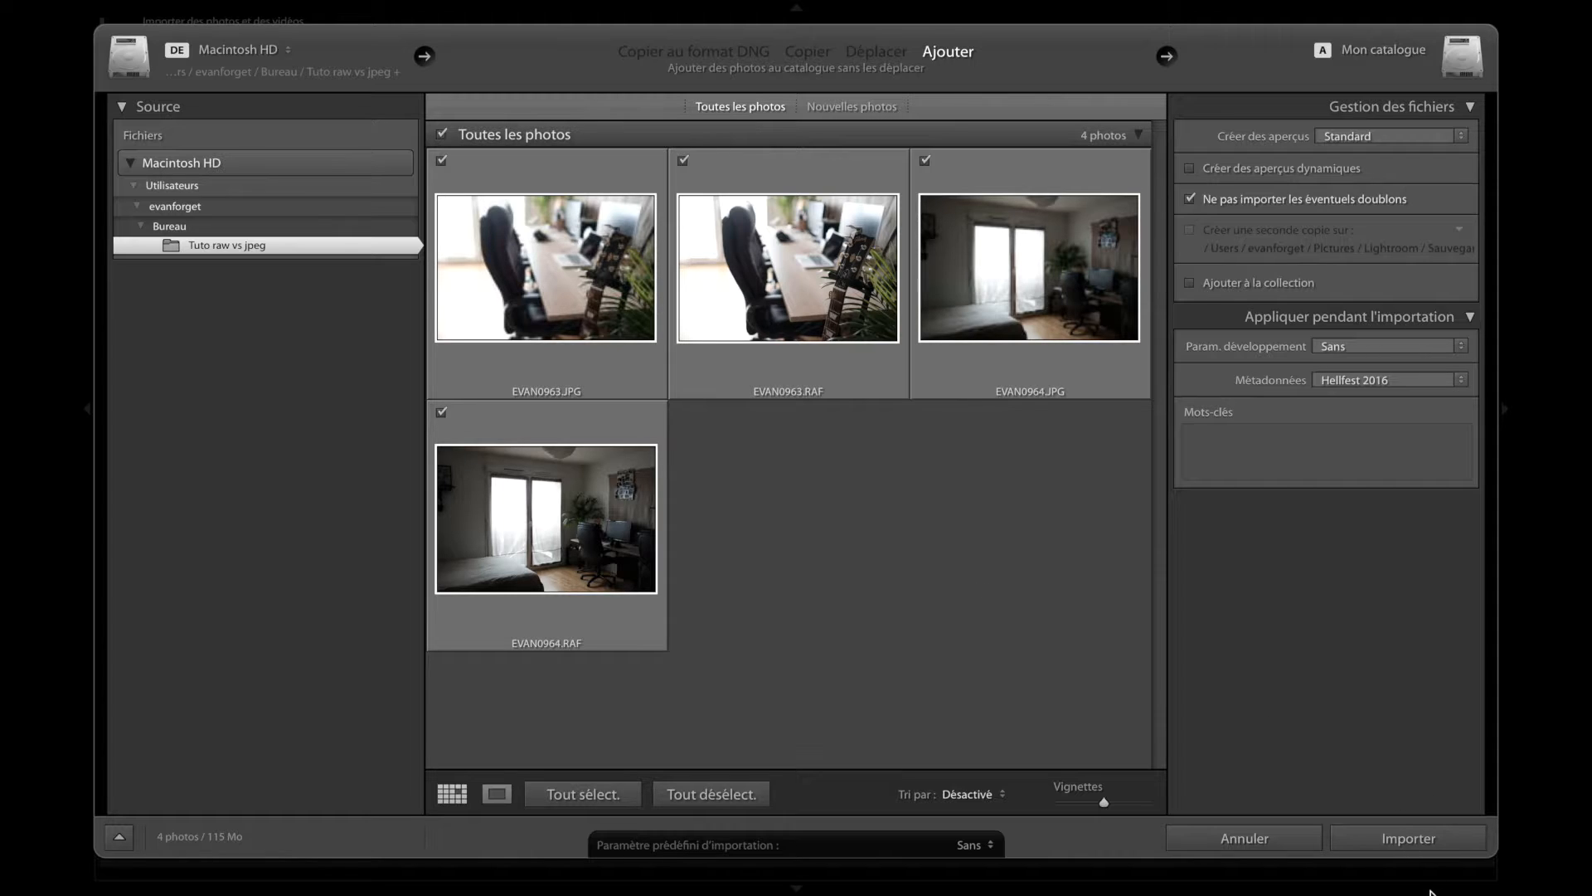
click(1393, 828)
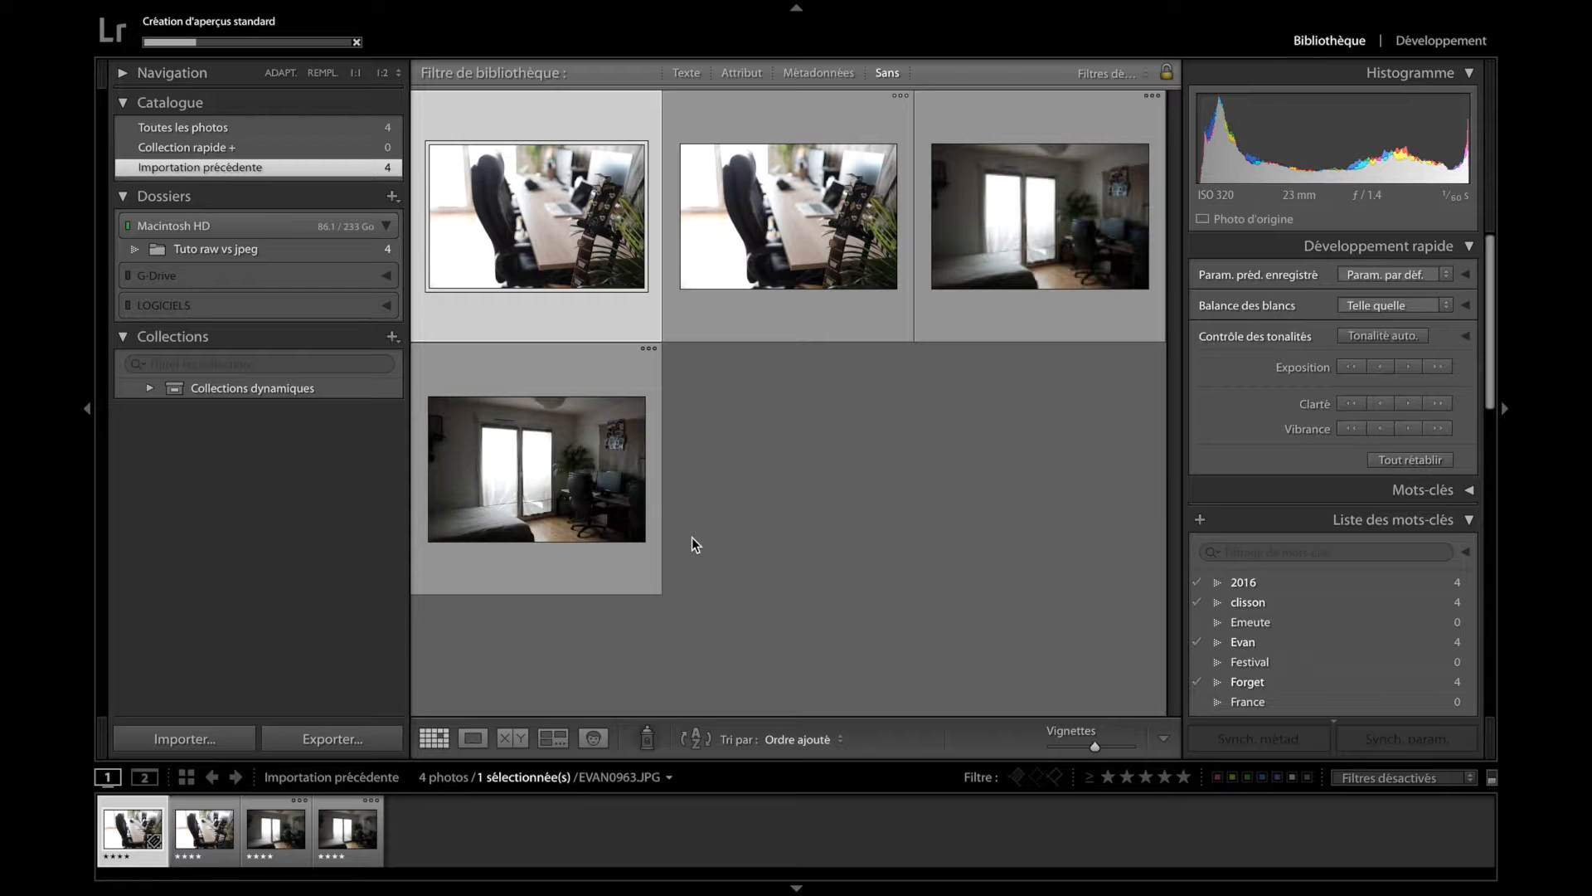
- Examine the import options in the general preferences, notably the separate handling of RAW+JPEG files, and close the preferences
click(170, 10)
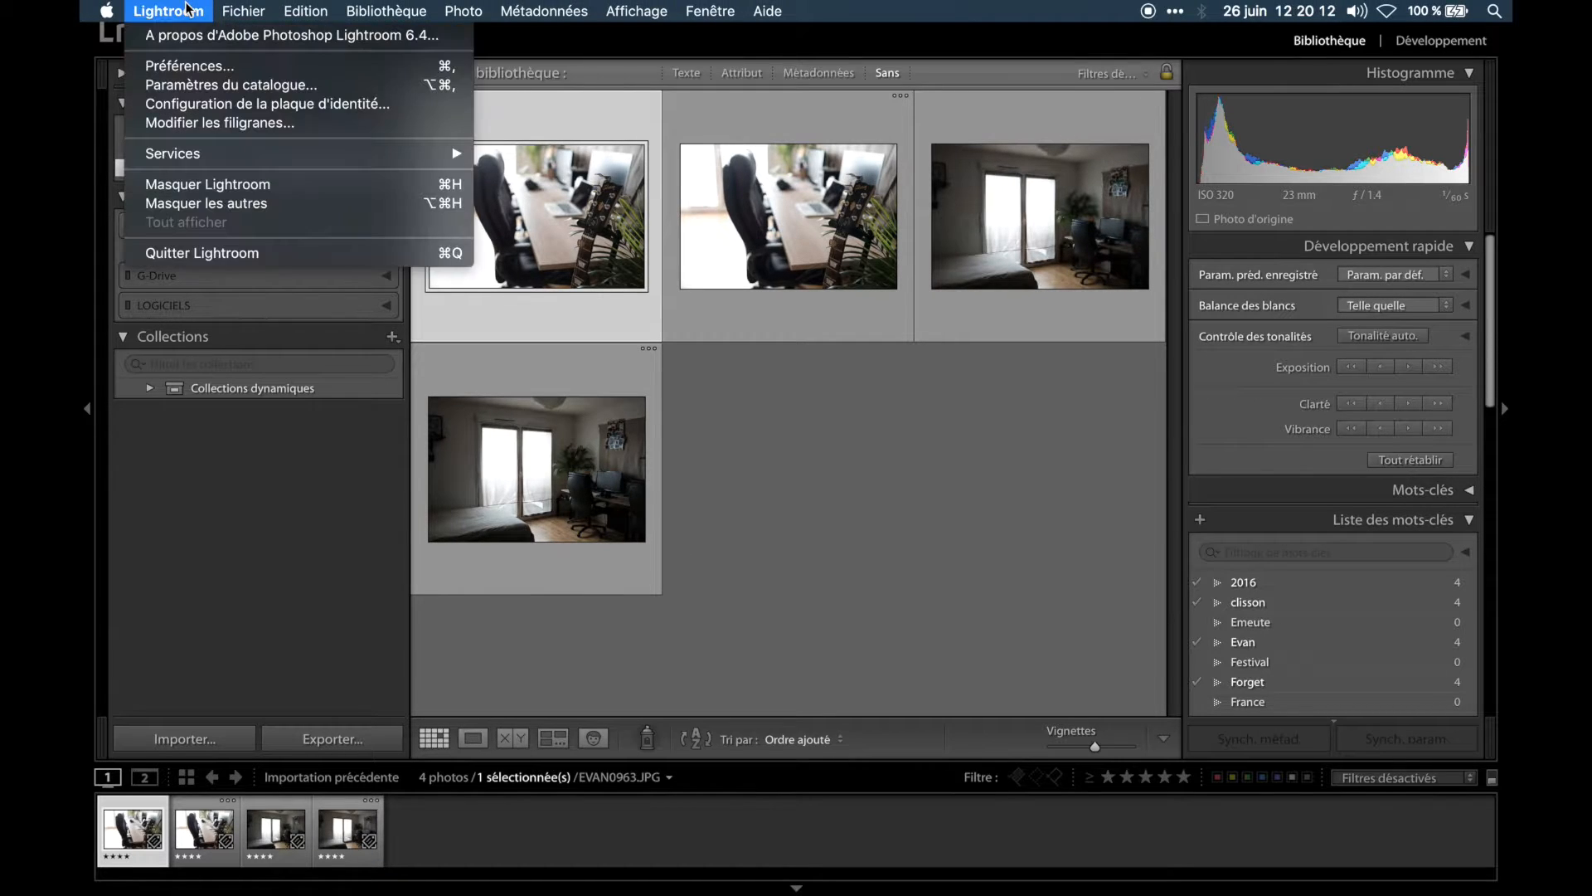
click(199, 66)
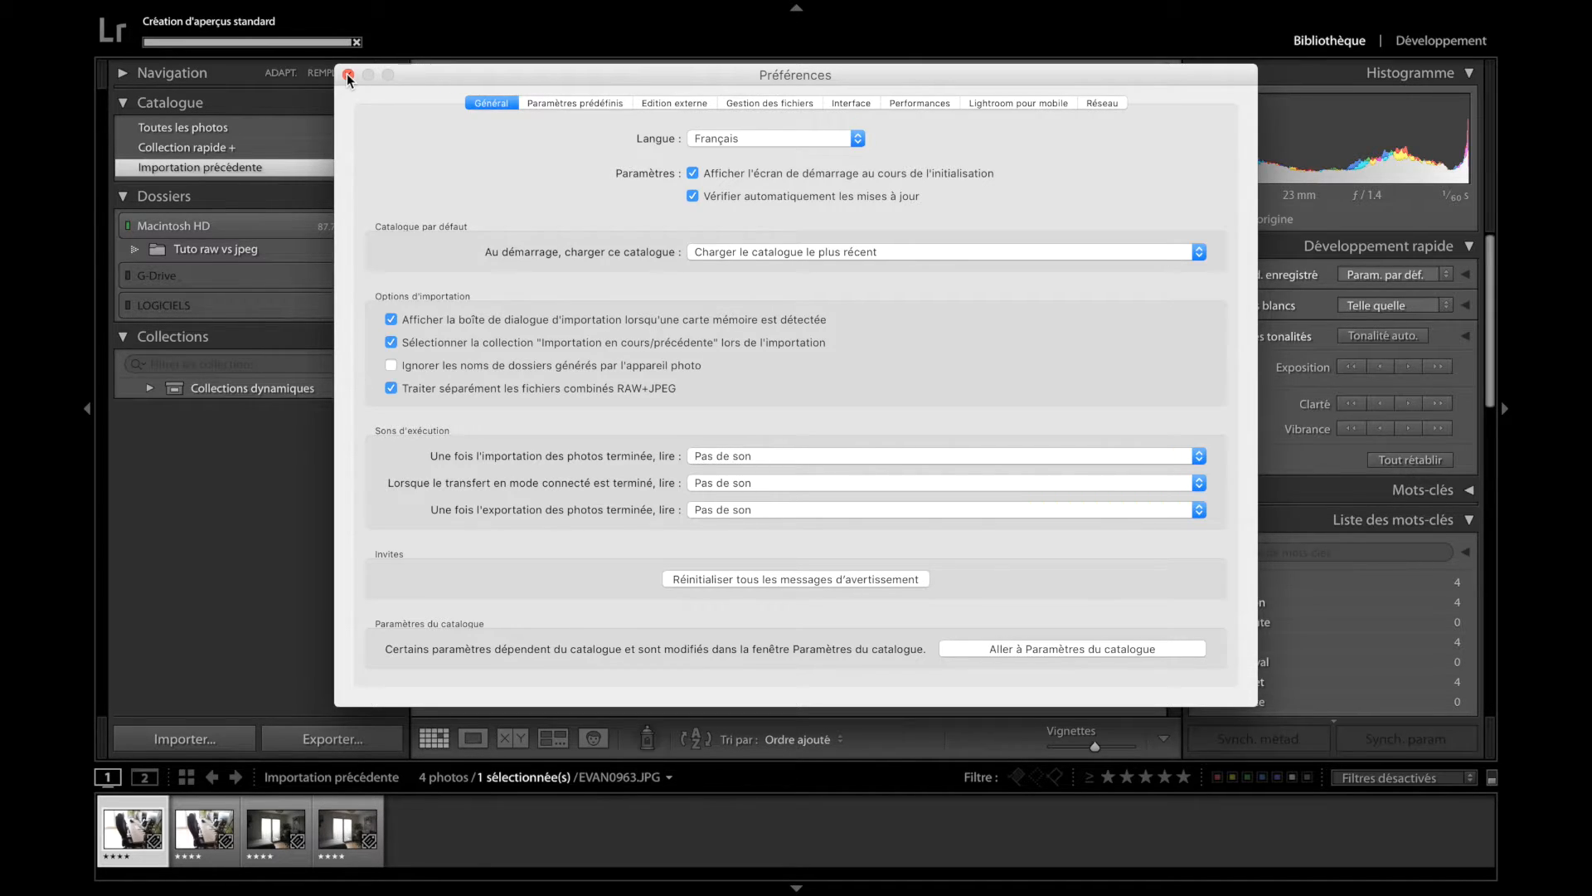
click(348, 76)
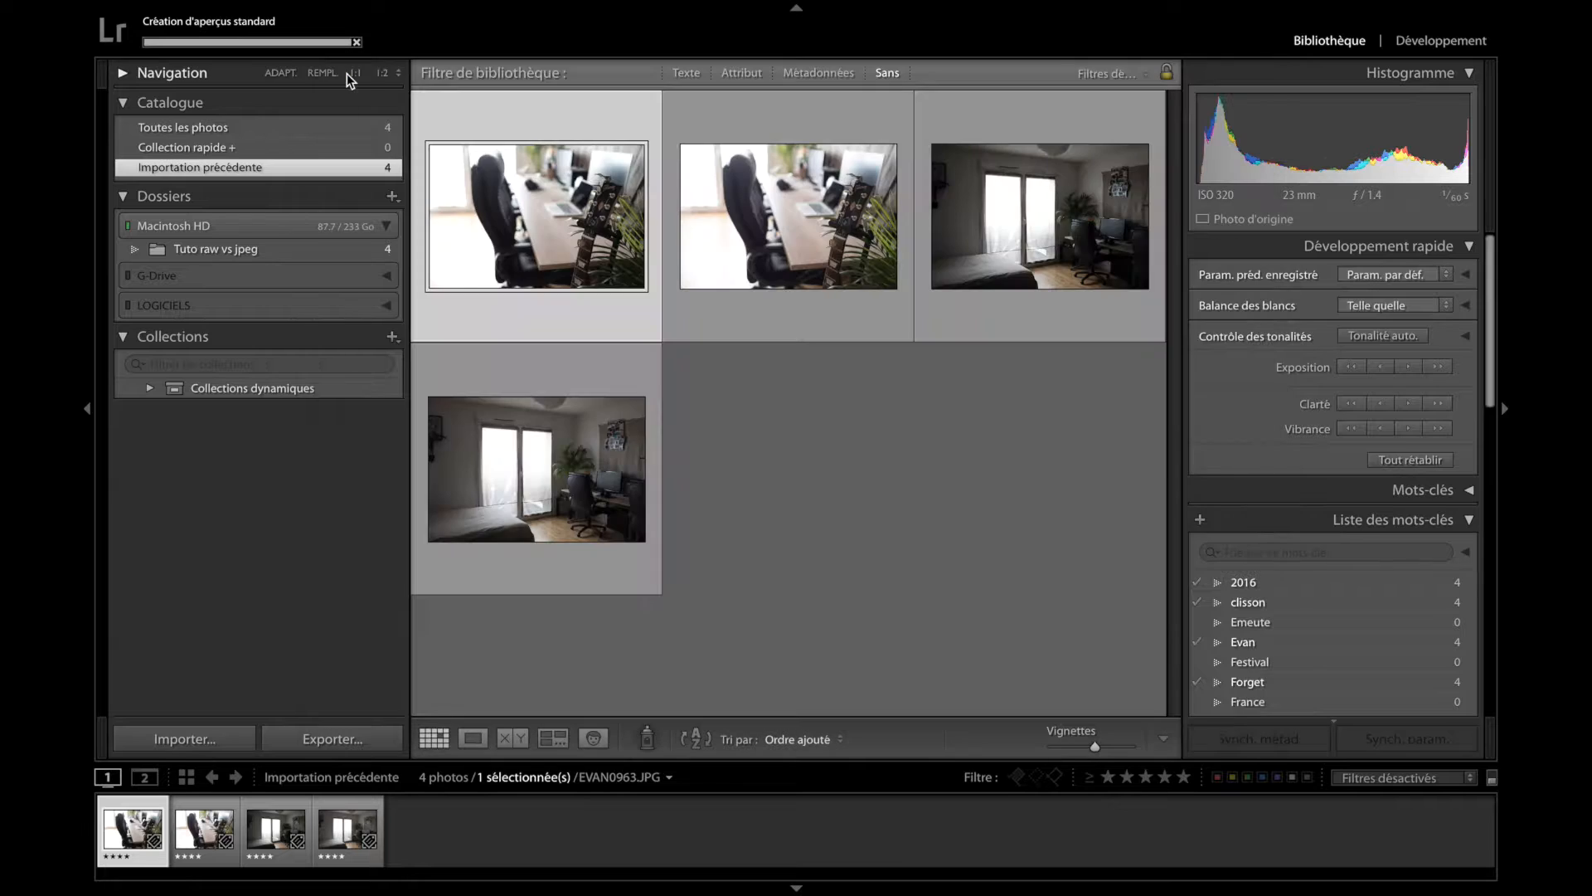
- Hide the navigation and folder panels and view EVAN0963.JPG, EVAN0963.RAF and EVAN0964.JPG one after another in Loupe view
click(85, 403)
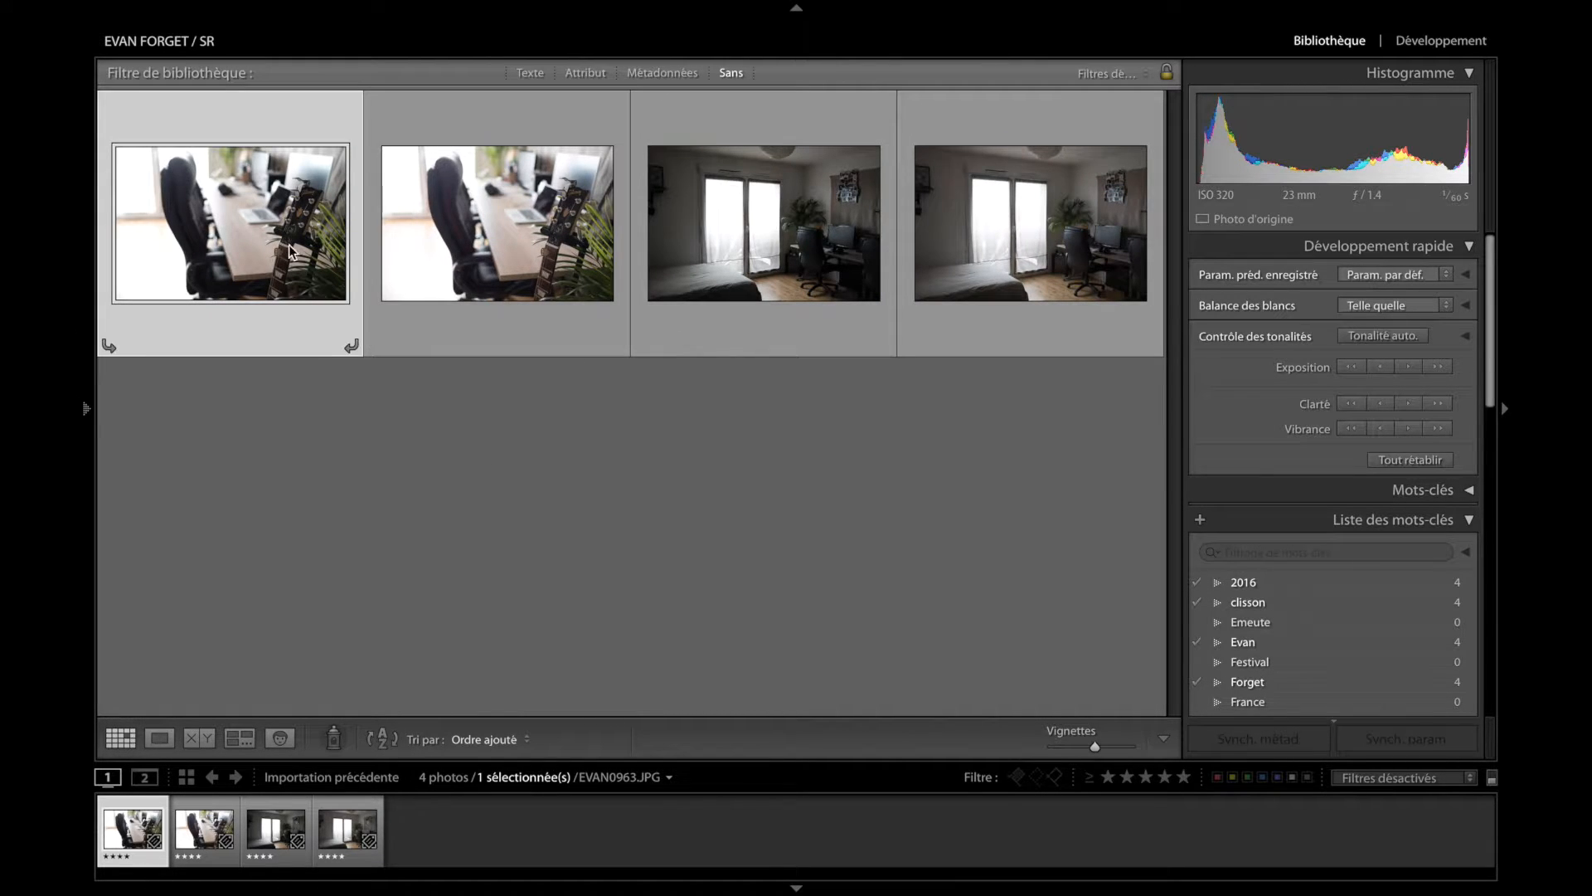
double_click(290, 248)
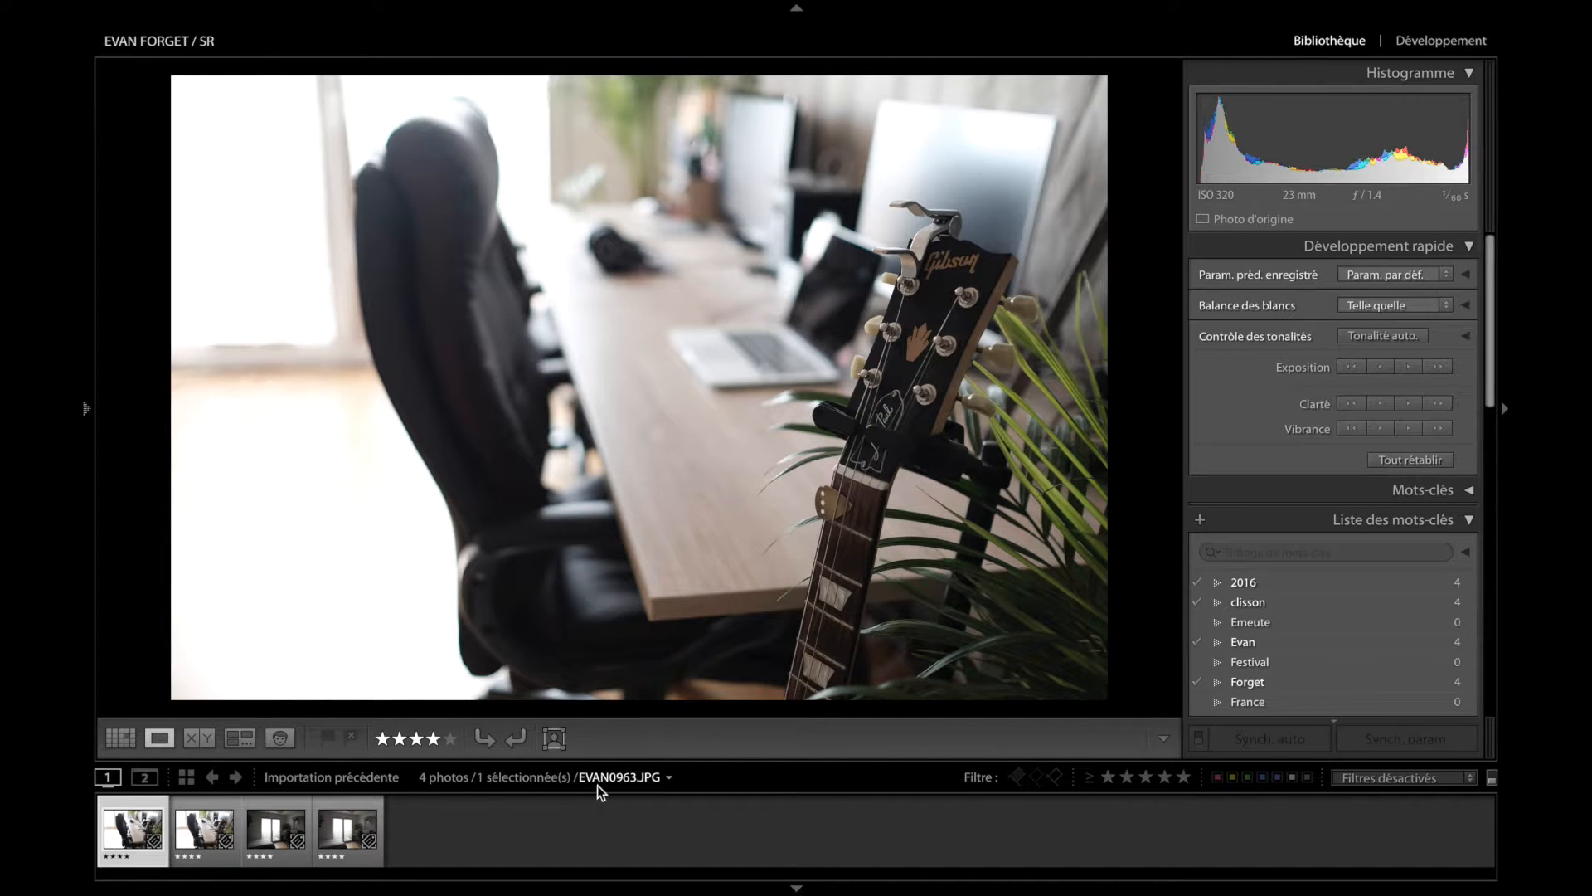
key(Right)
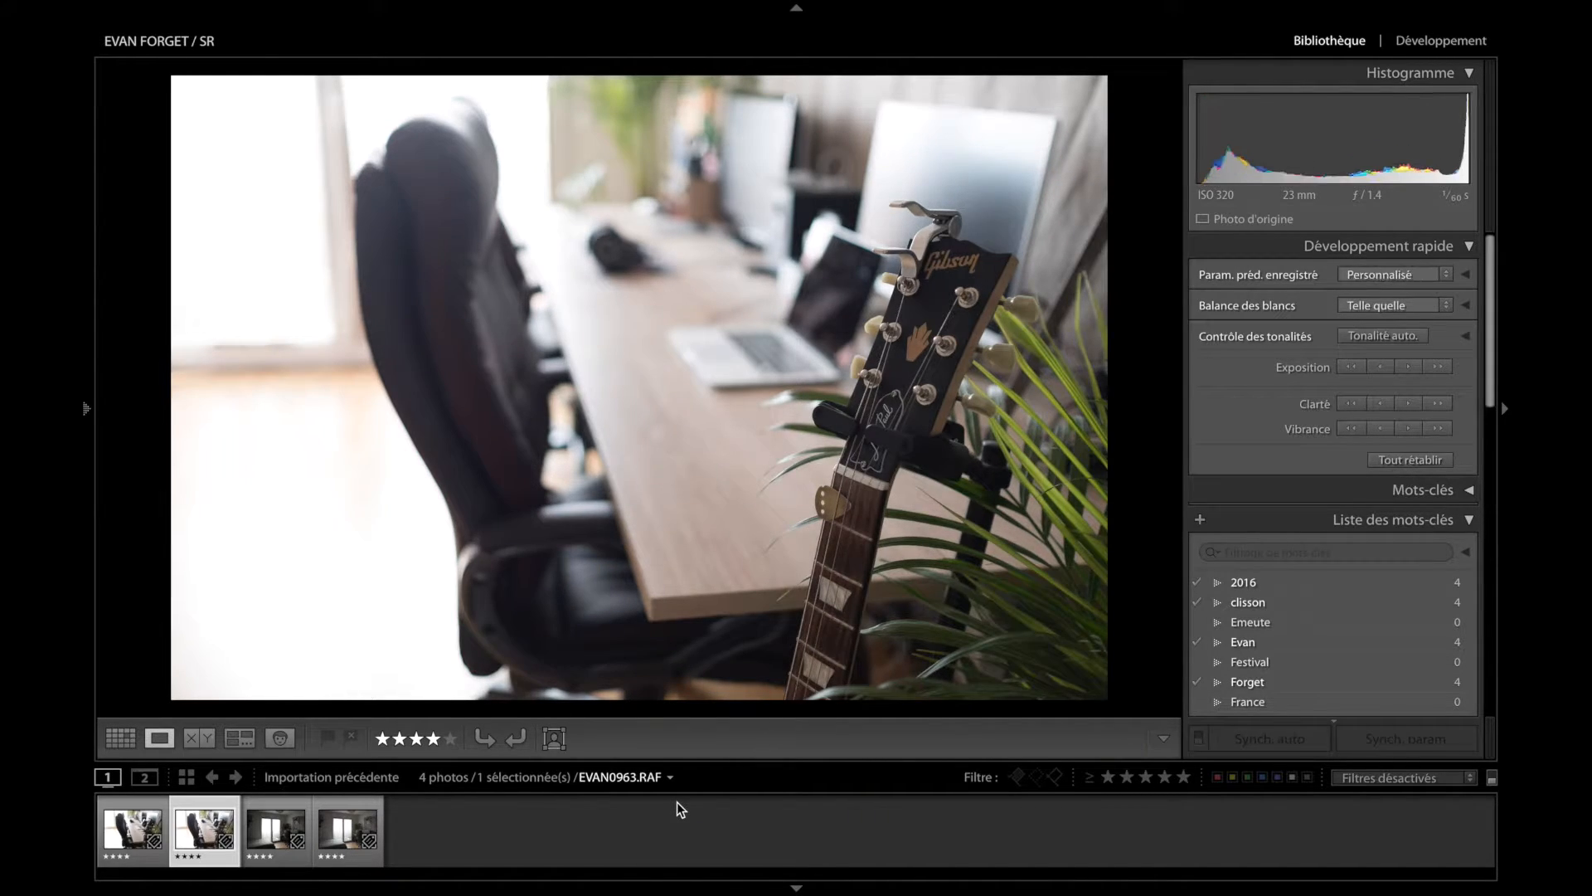
key(Right)
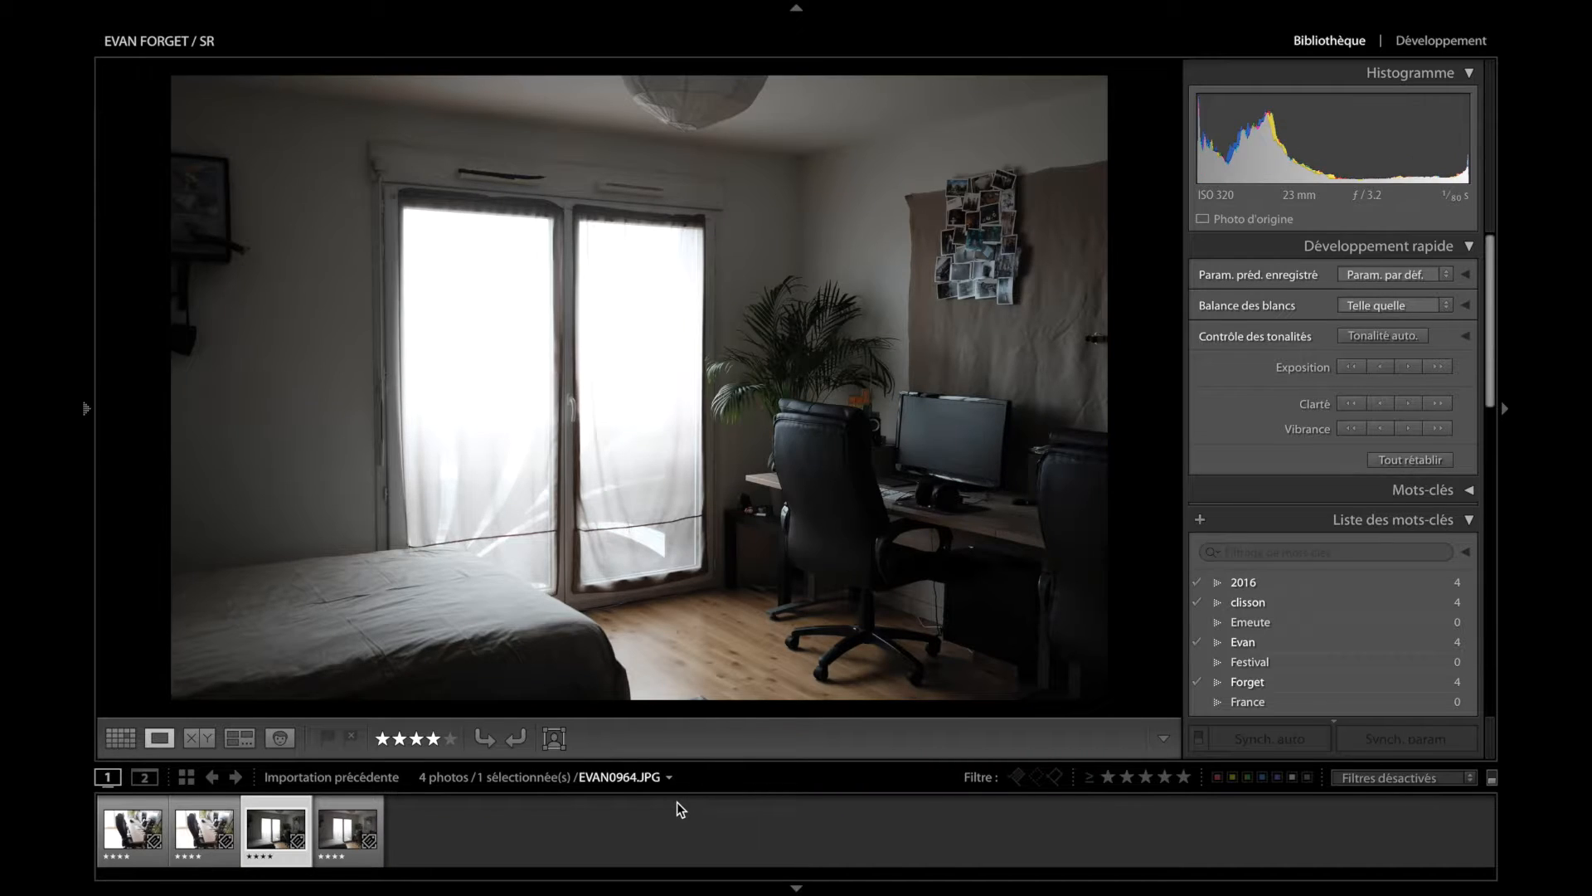
- Compare EVAN0964.JPG with EVAN0964.RAF by alternating repeatedly between the two in Loupe view
key(Right)
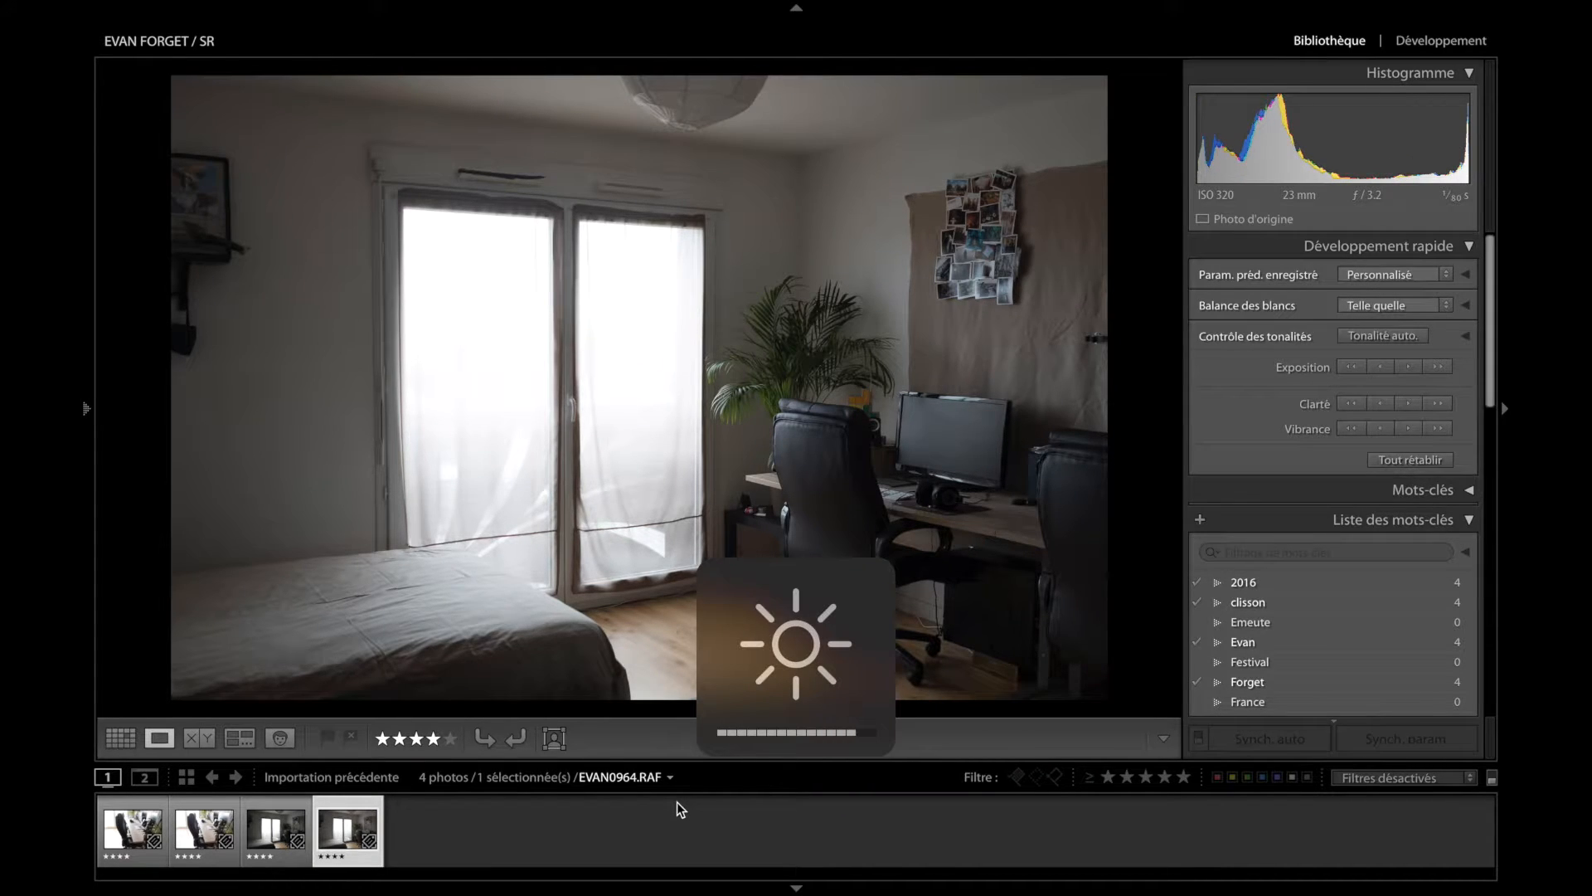
key(Left)
key(Right)
key(Left)
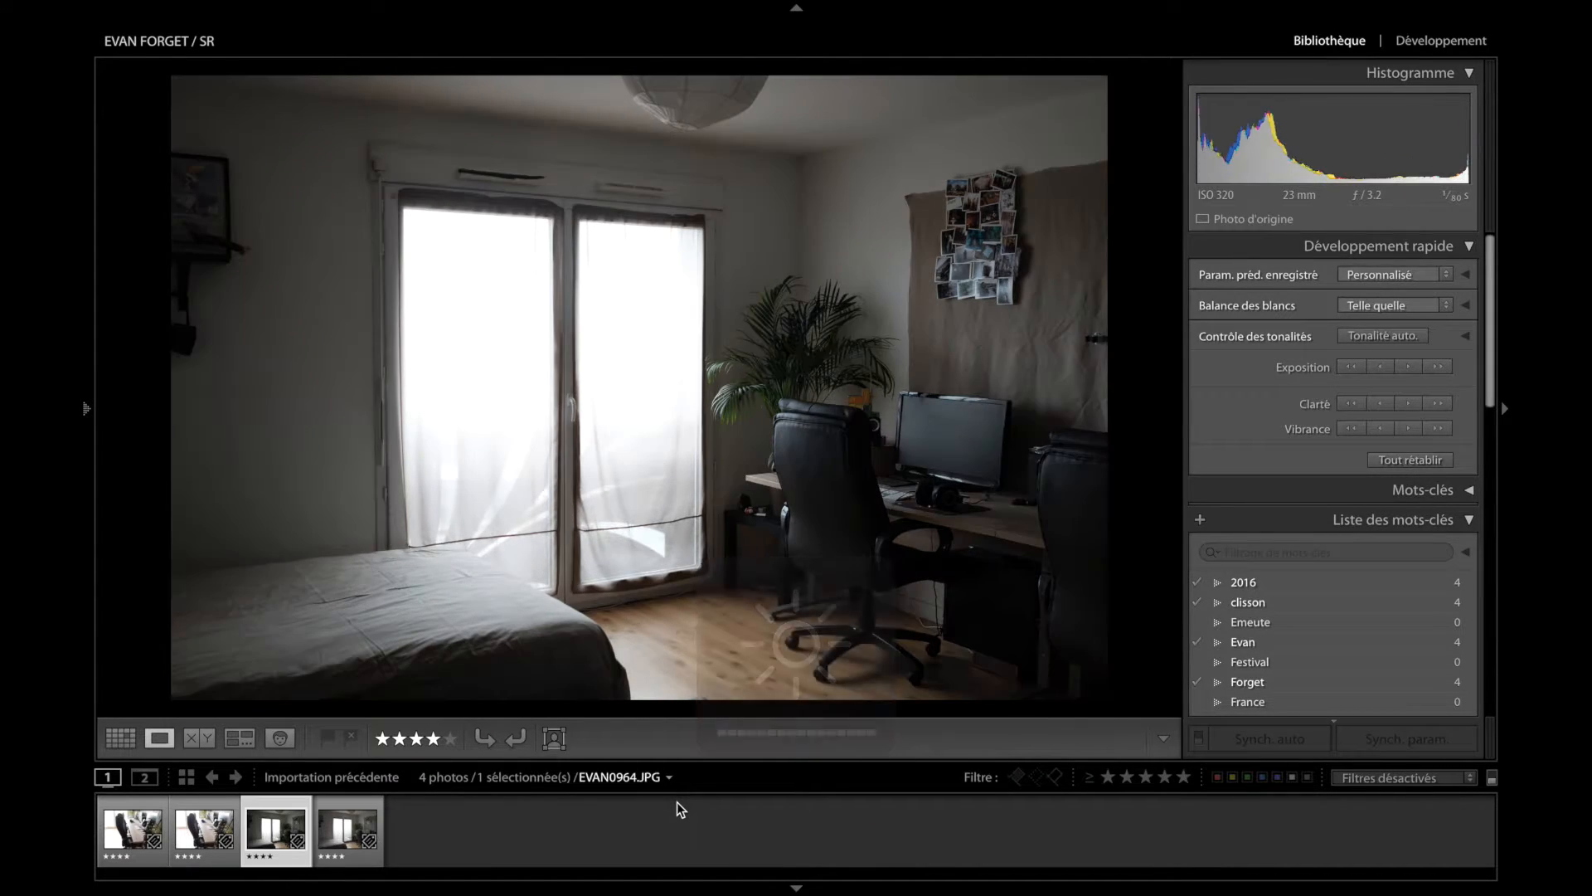
key(Right)
key(Left)
key(Right)
key(Left)
key(Right)
key(Left)
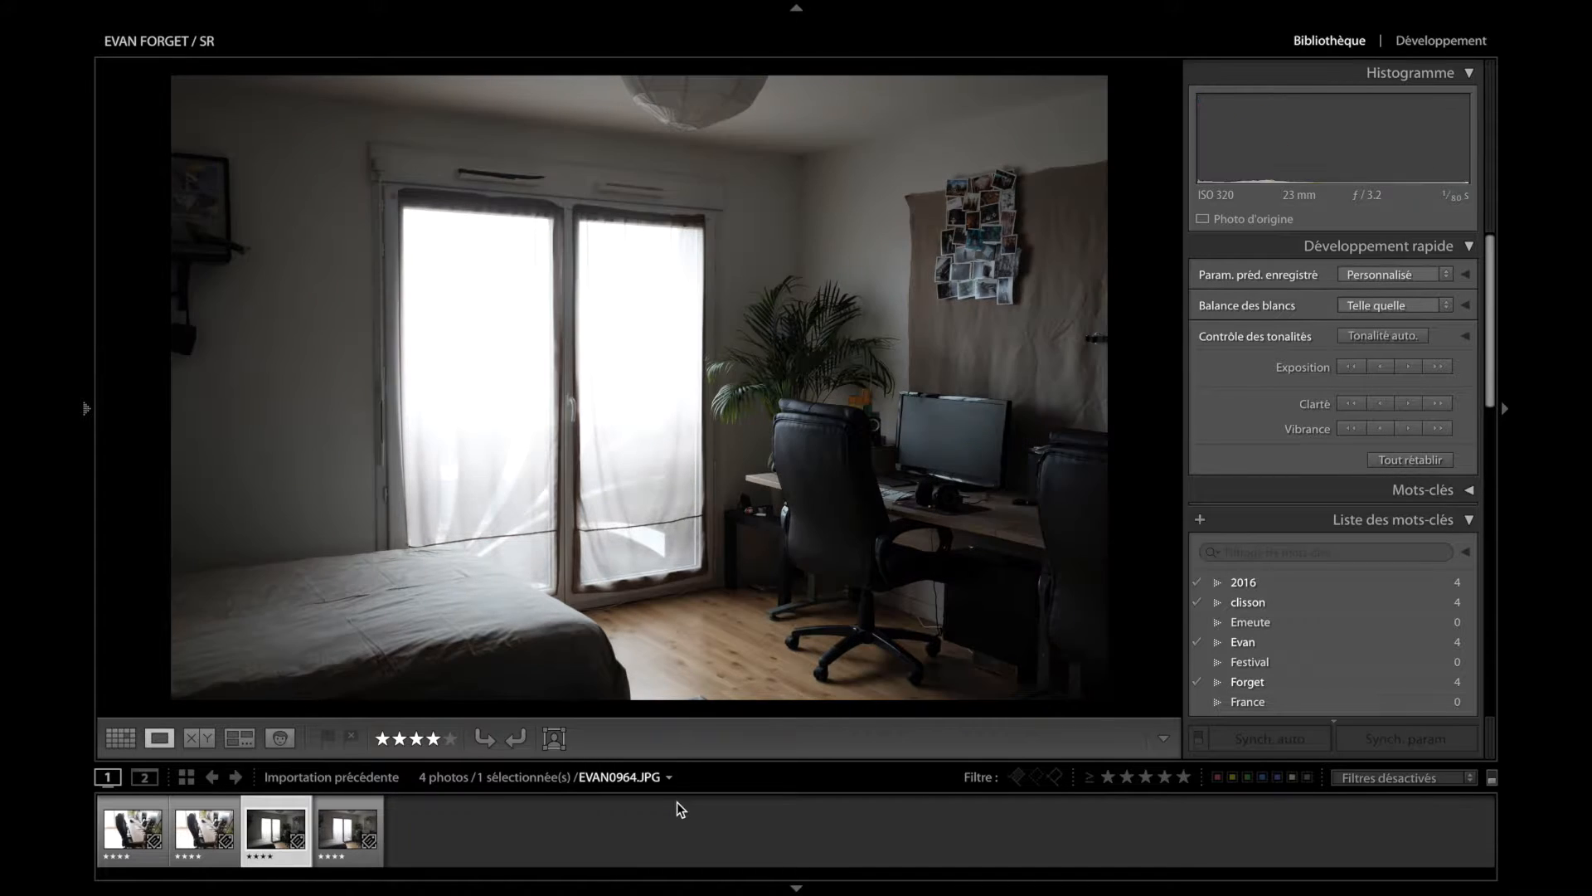
key(Right)
key(Left)
key(Right)
key(Left)
key(Right)
key(Left)
key(Right)
key(Left)
key(Right)
key(Left)
- Compare EVAN0963.JPG with EVAN0963.RAF by alternating repeatedly between the two in Loupe view
key(Left)
key(Left)
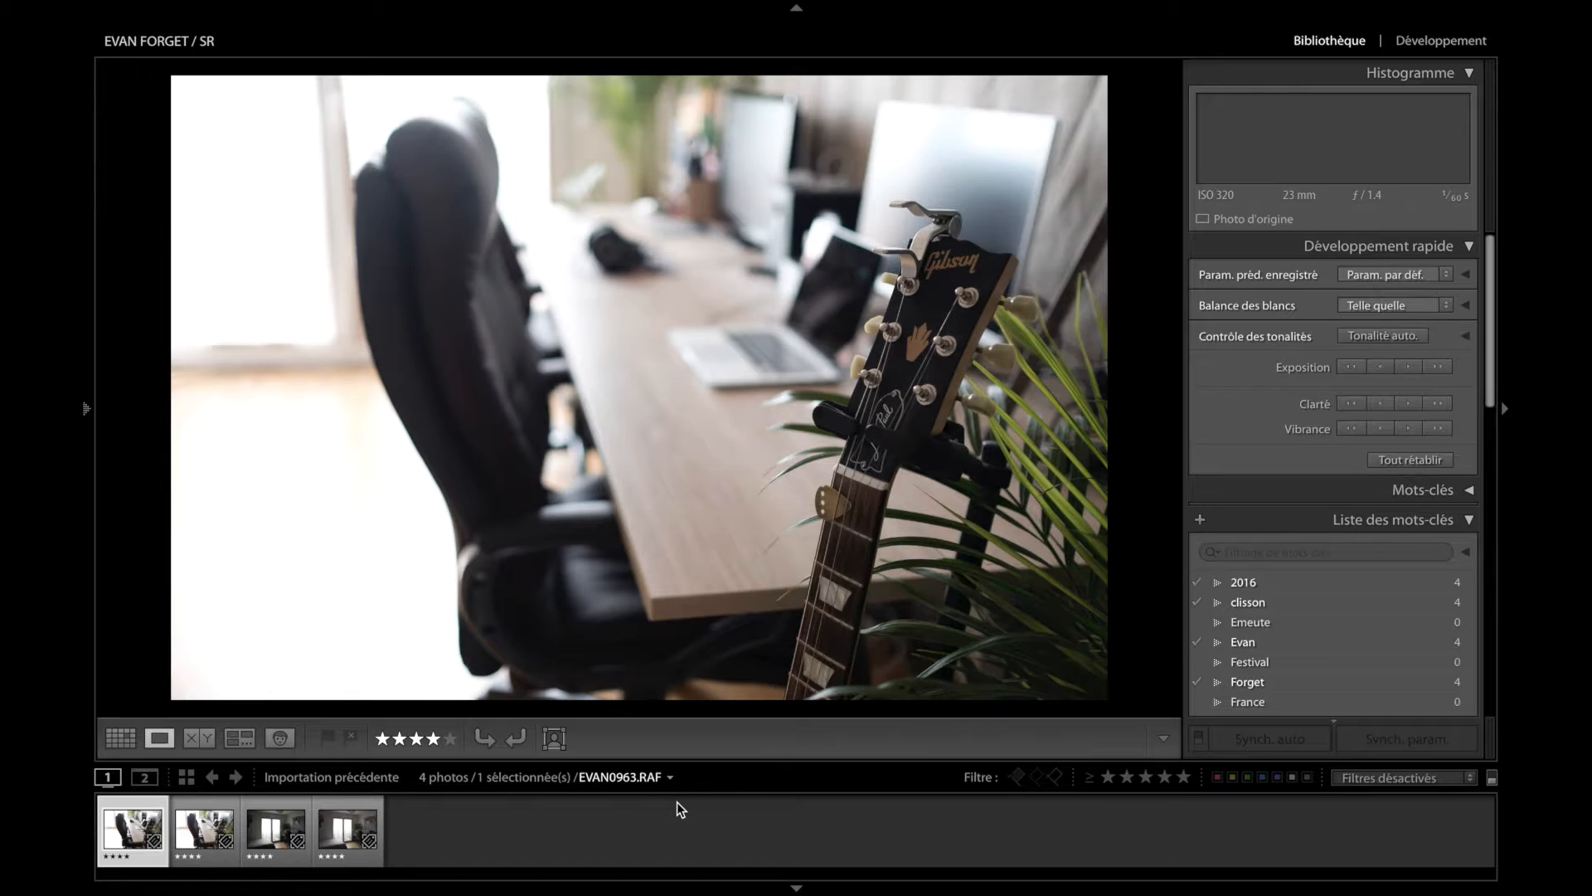
key(Right)
key(Left)
key(Right)
key(Left)
key(Right)
key(Left)
key(Right)
key(Left)
key(Right)
- Return to EVAN0964.JPG, open it in the Develop module and hide the navigation and presets panels
key(Right)
key(Right)
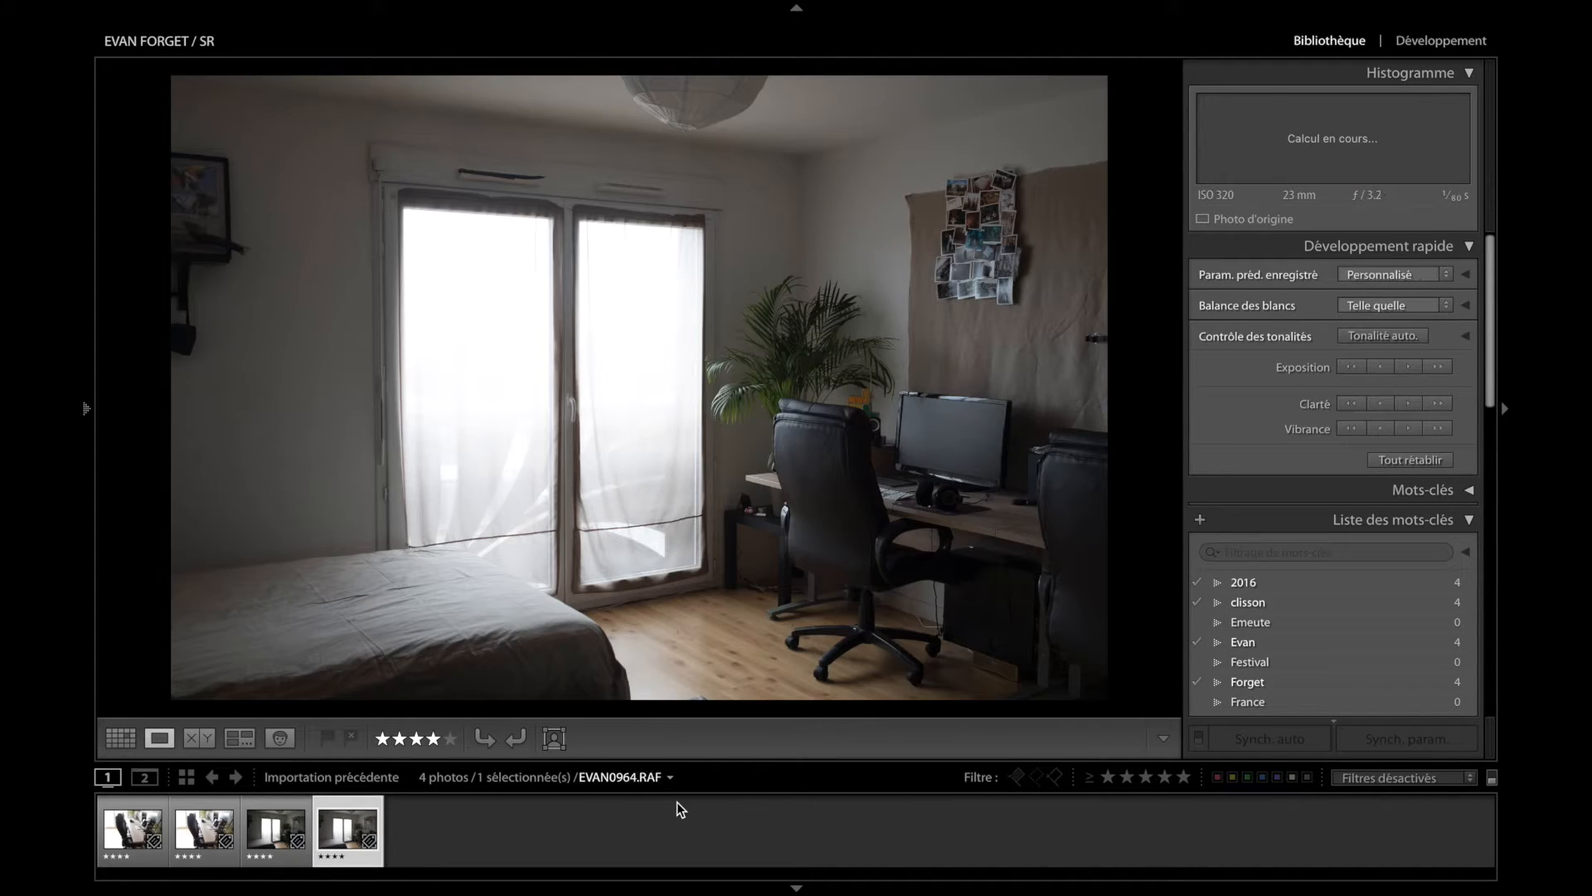
key(Left)
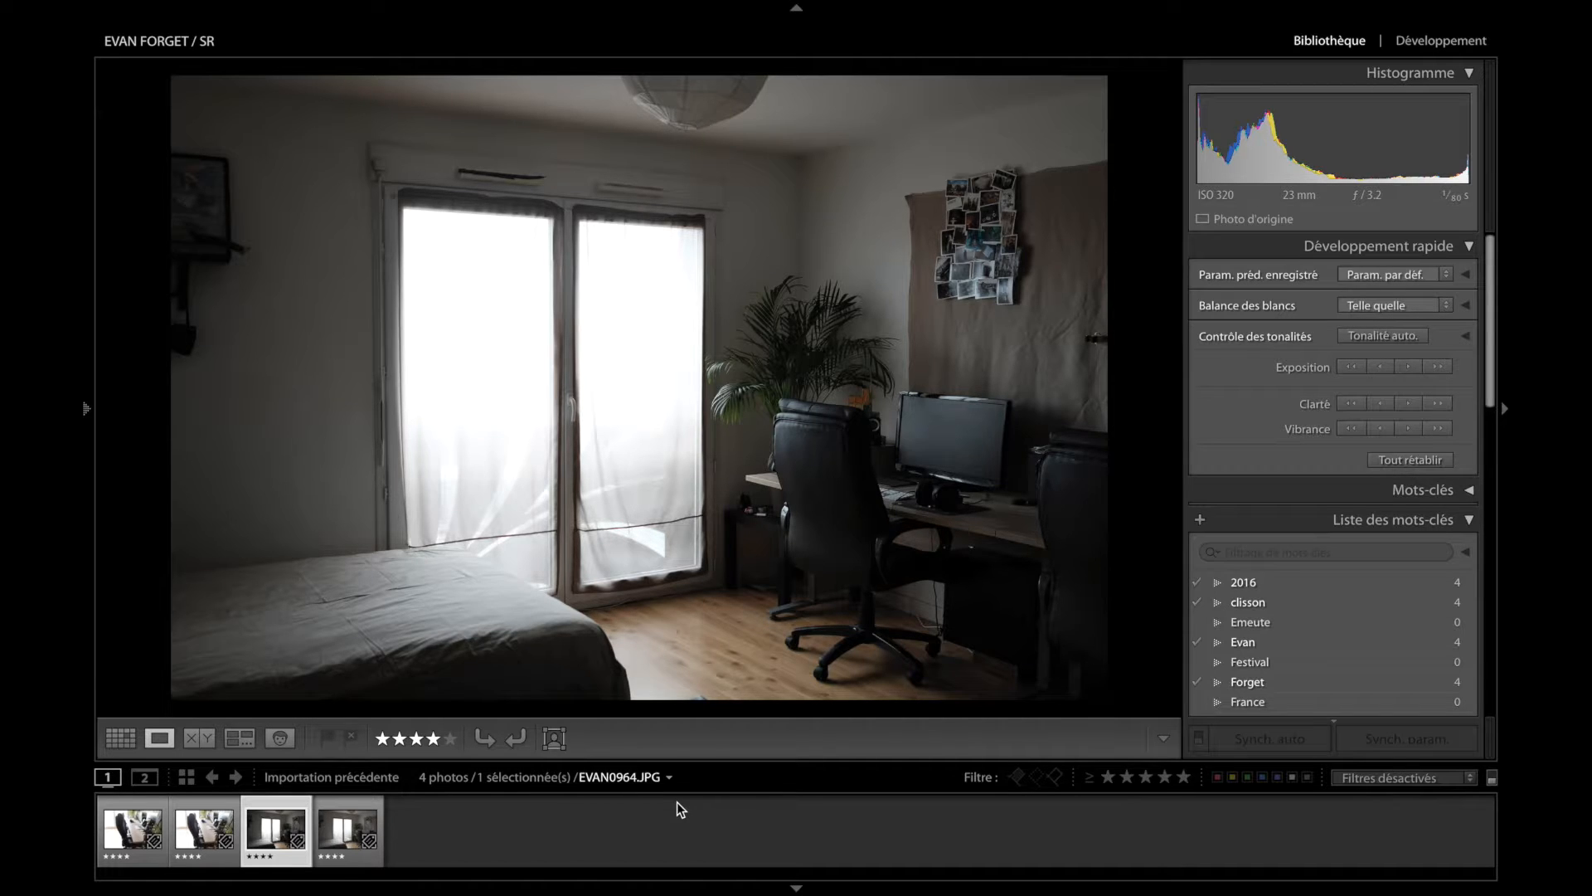
click(1423, 44)
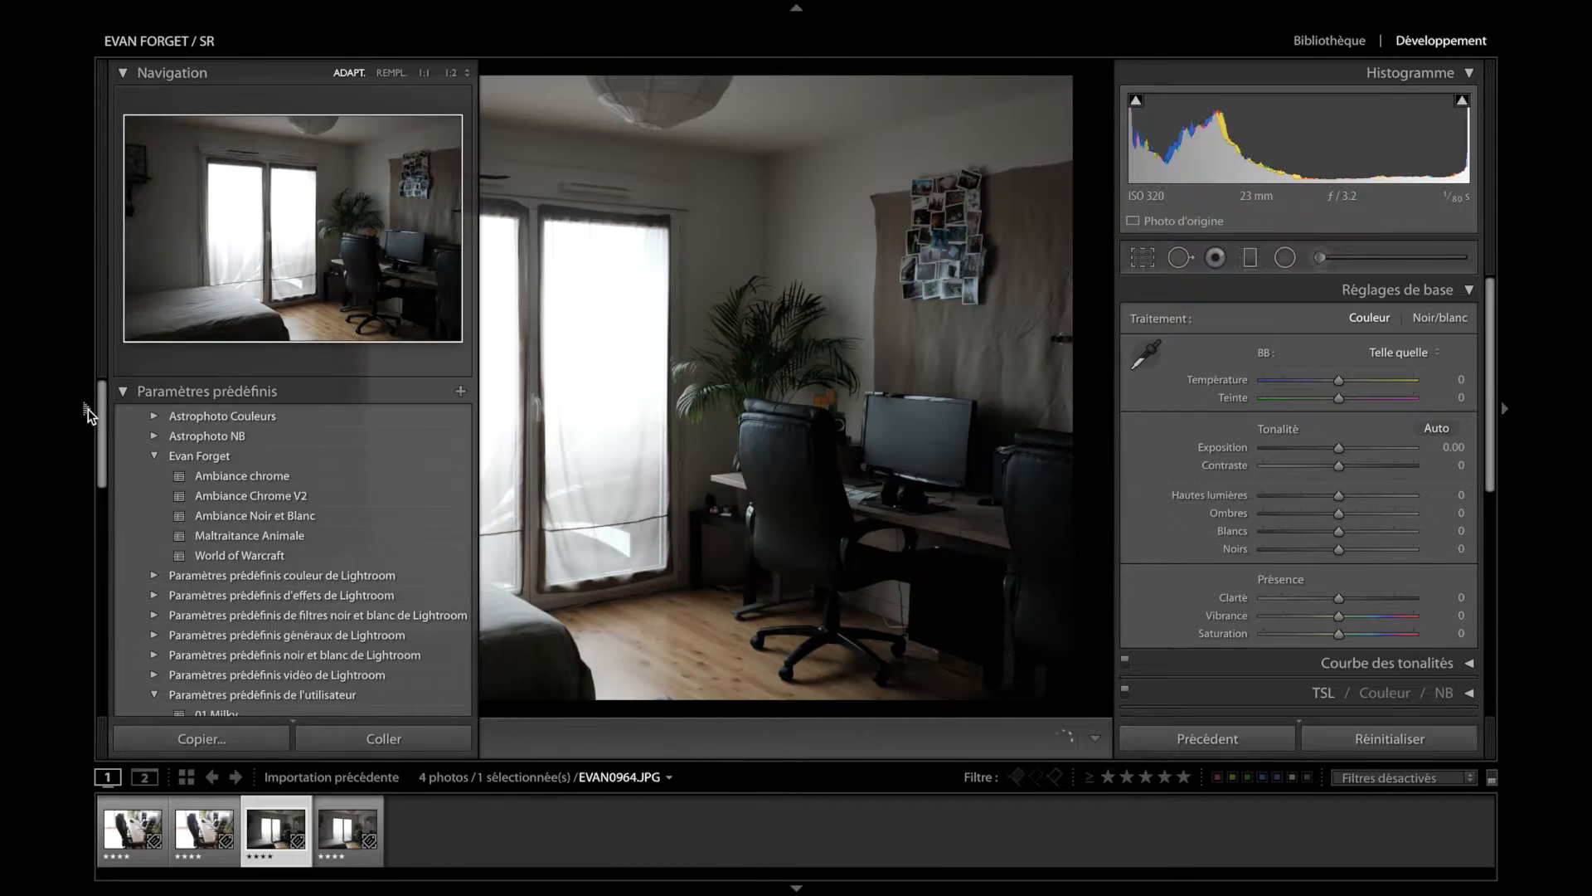
click(88, 409)
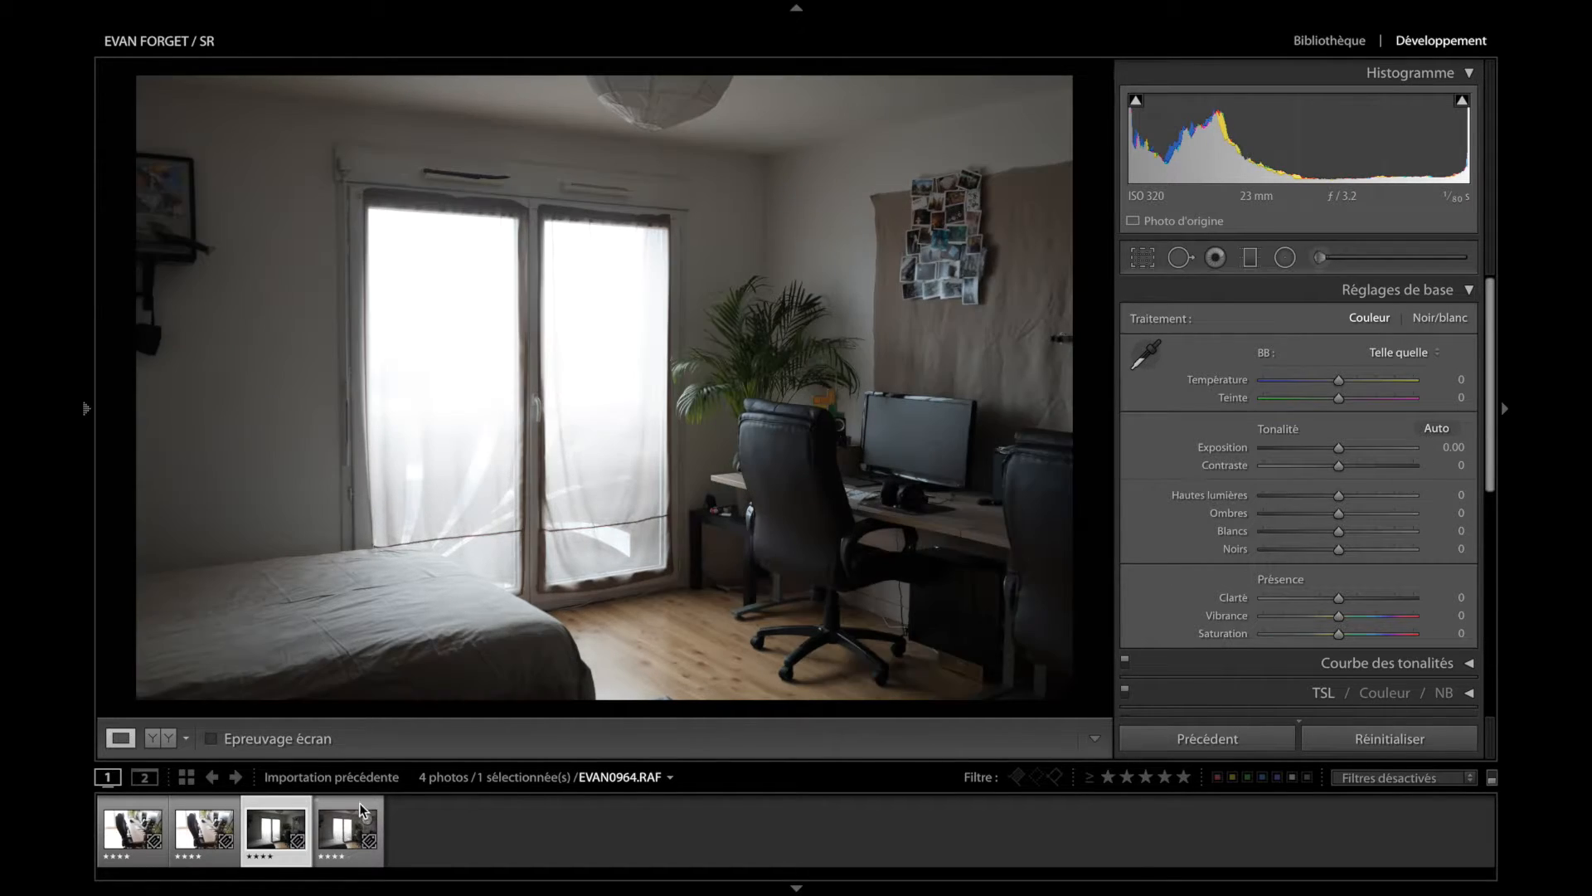
- Examine EVAN0964.RAF in the Develop module and compare its rendering with EVAN0964.JPG by alternating between them
click(347, 823)
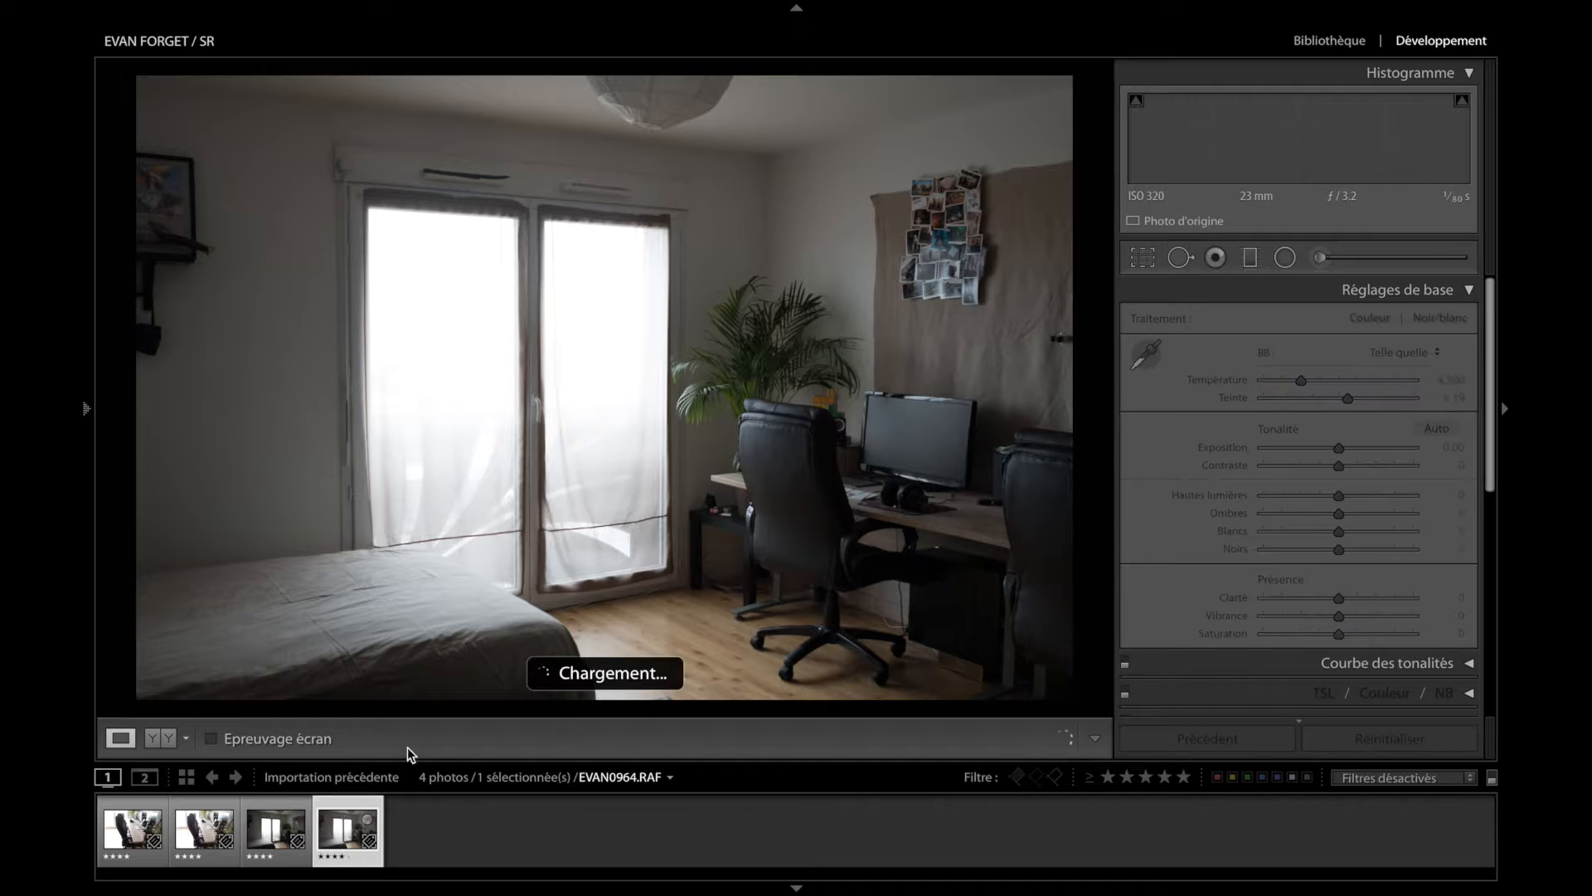
scroll(1309, 503, down, 5)
scroll(1309, 502, down, 3)
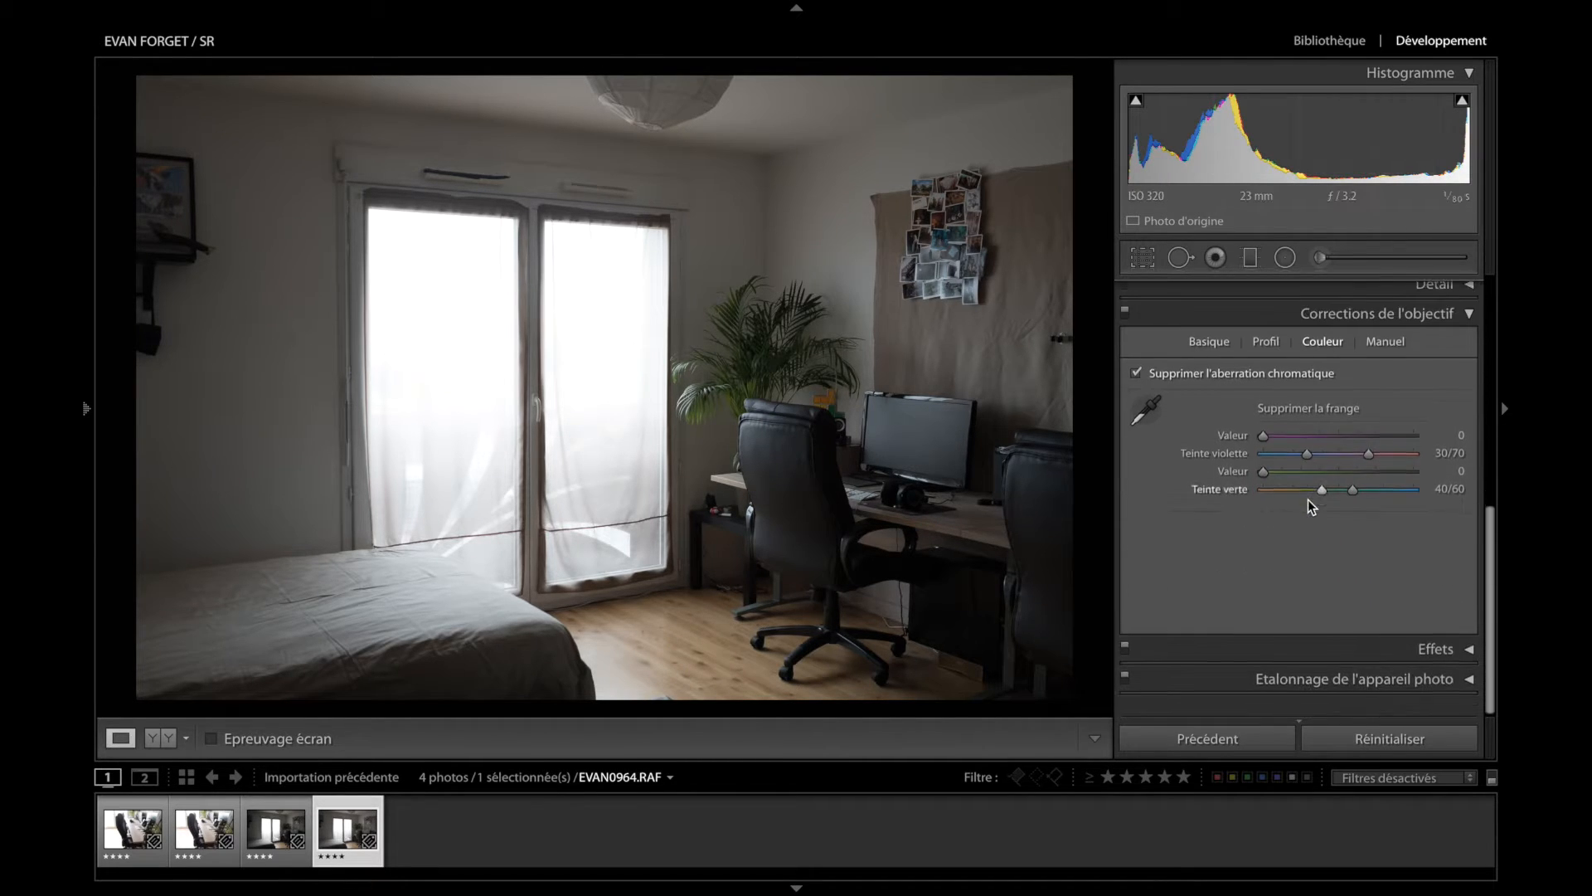
key(Left)
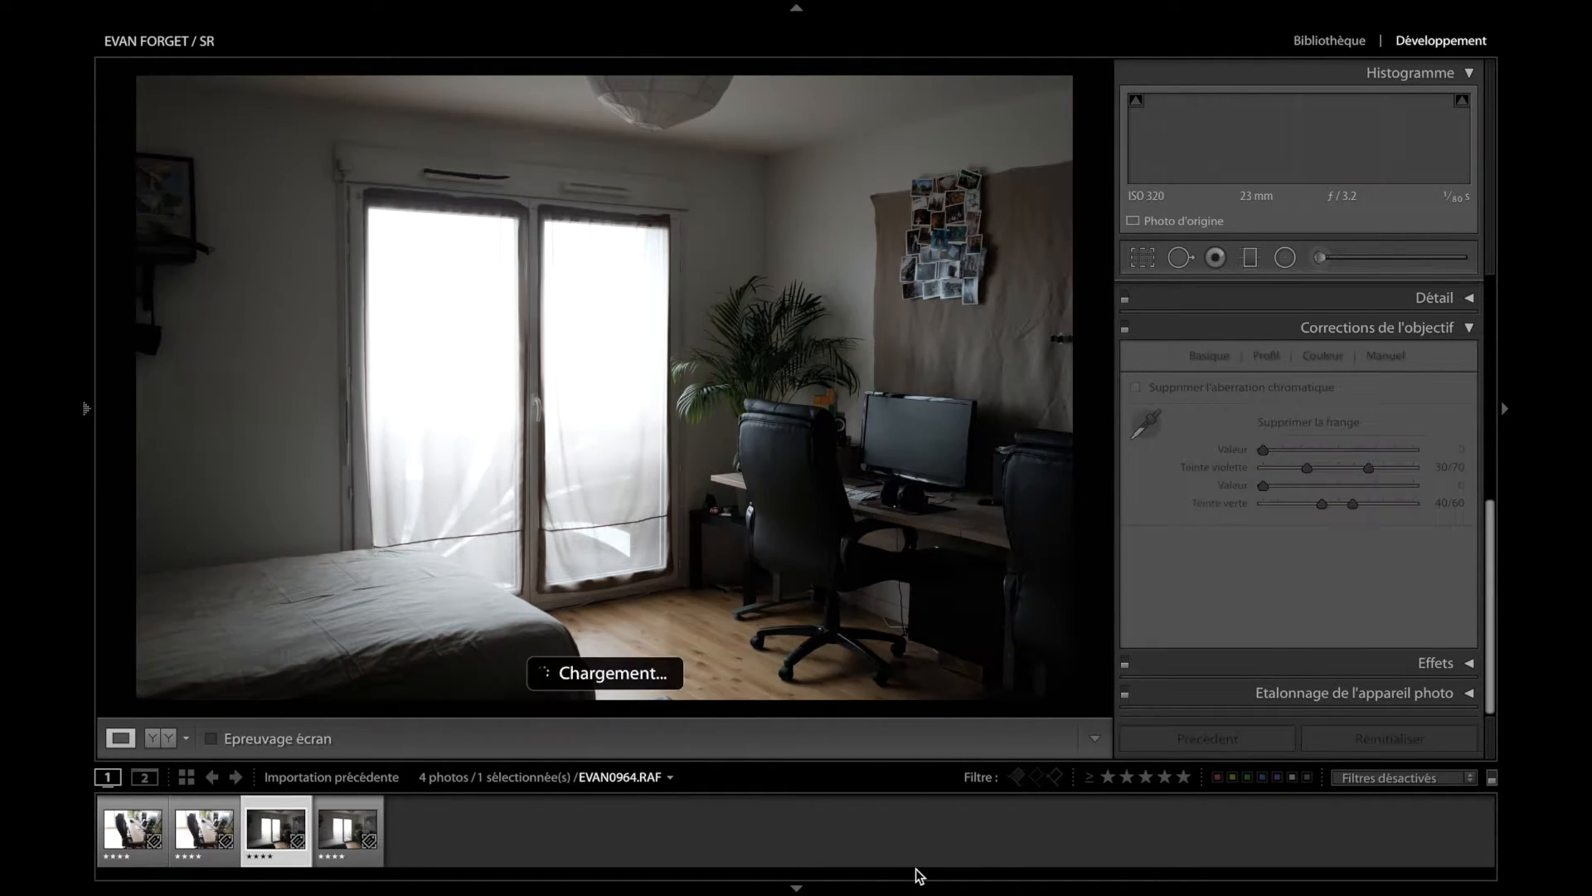
key(Right)
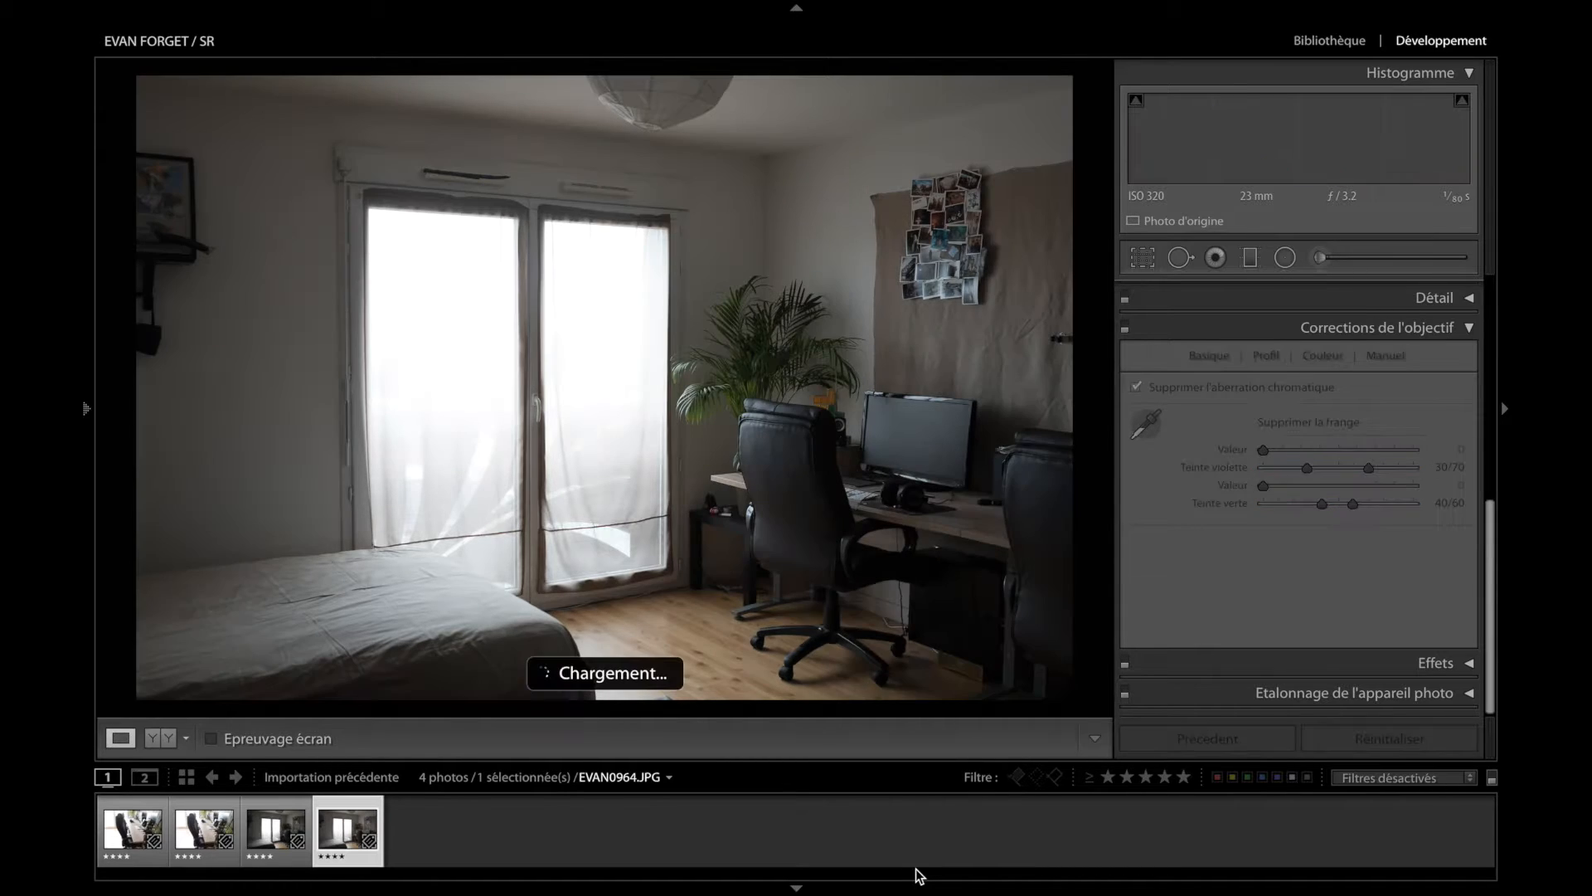
key(Left)
key(Right)
key(Left)
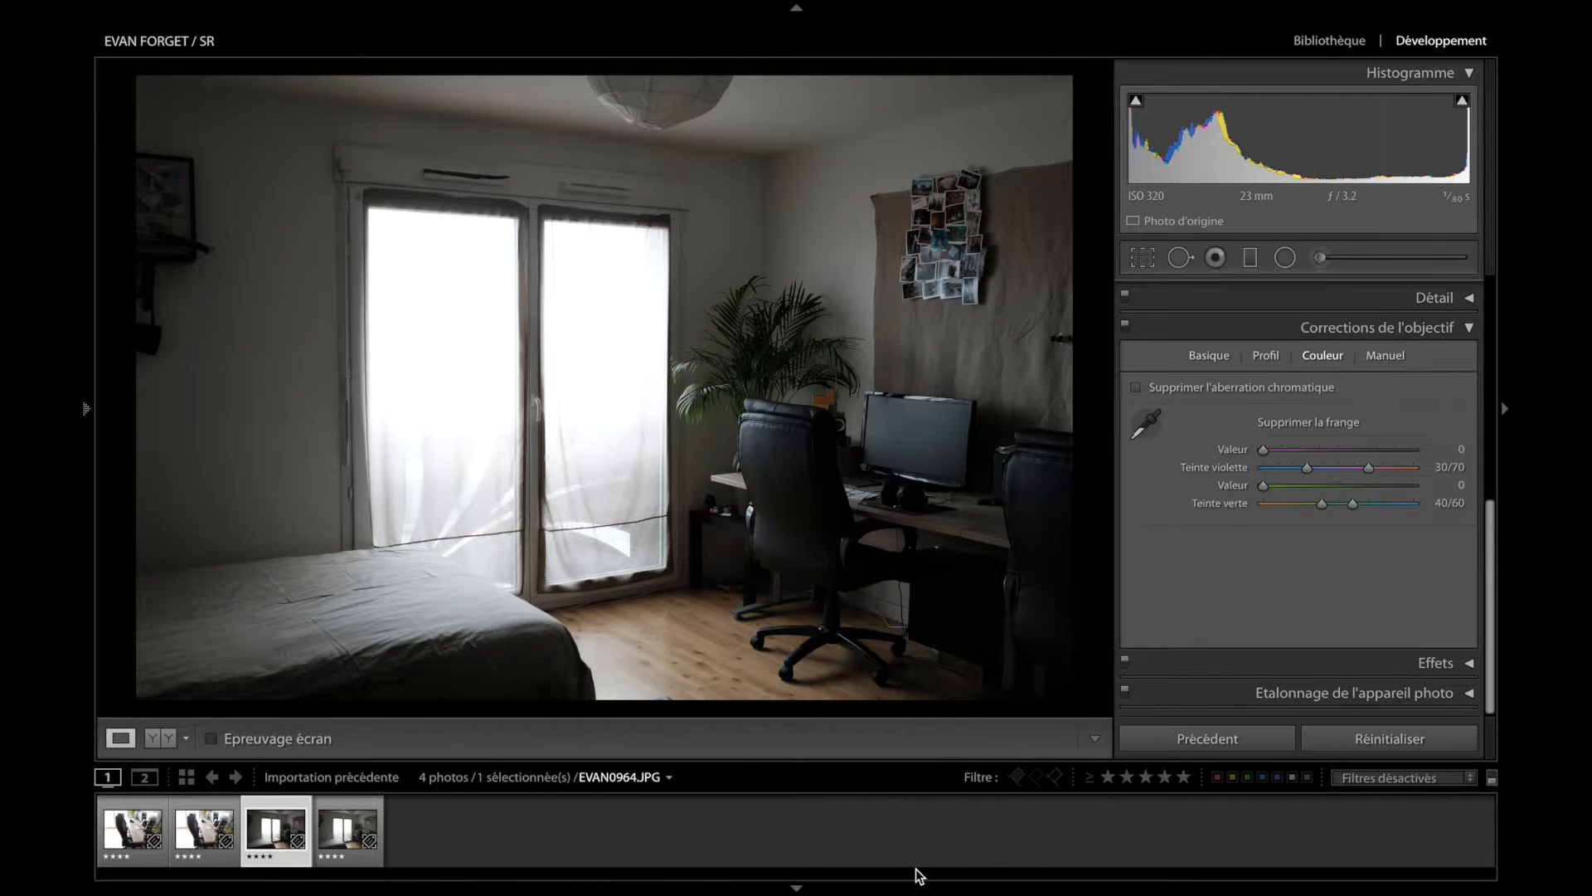
key(Right)
key(Left)
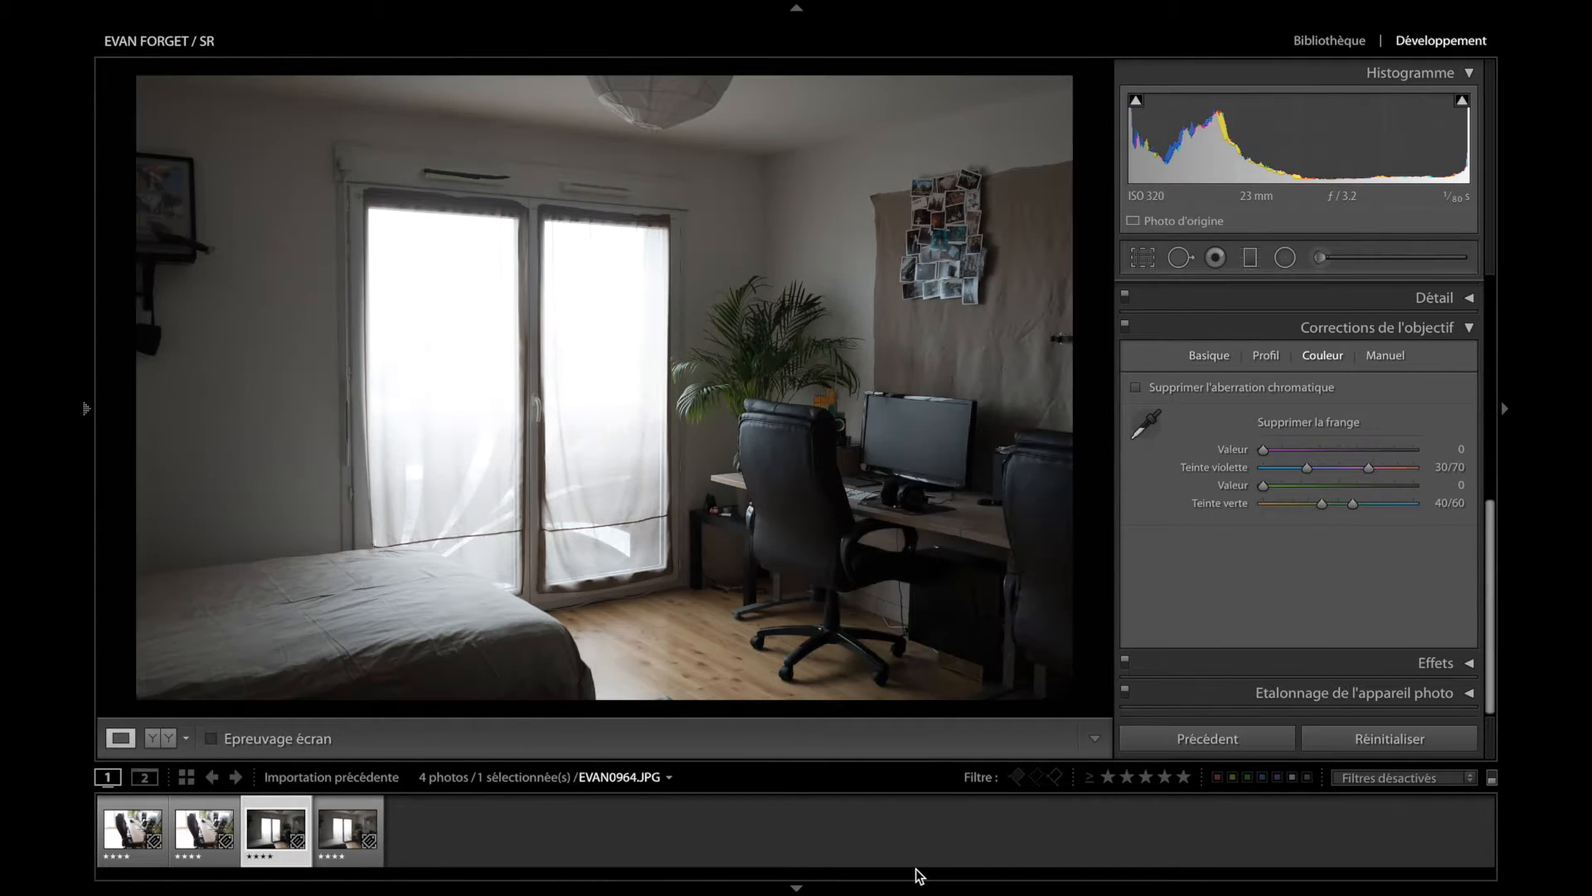
- Set the camera calibration profile of EVAN0964.RAF to Camera CLASSIC CHROME
key(Right)
scroll(1327, 596, down, 1)
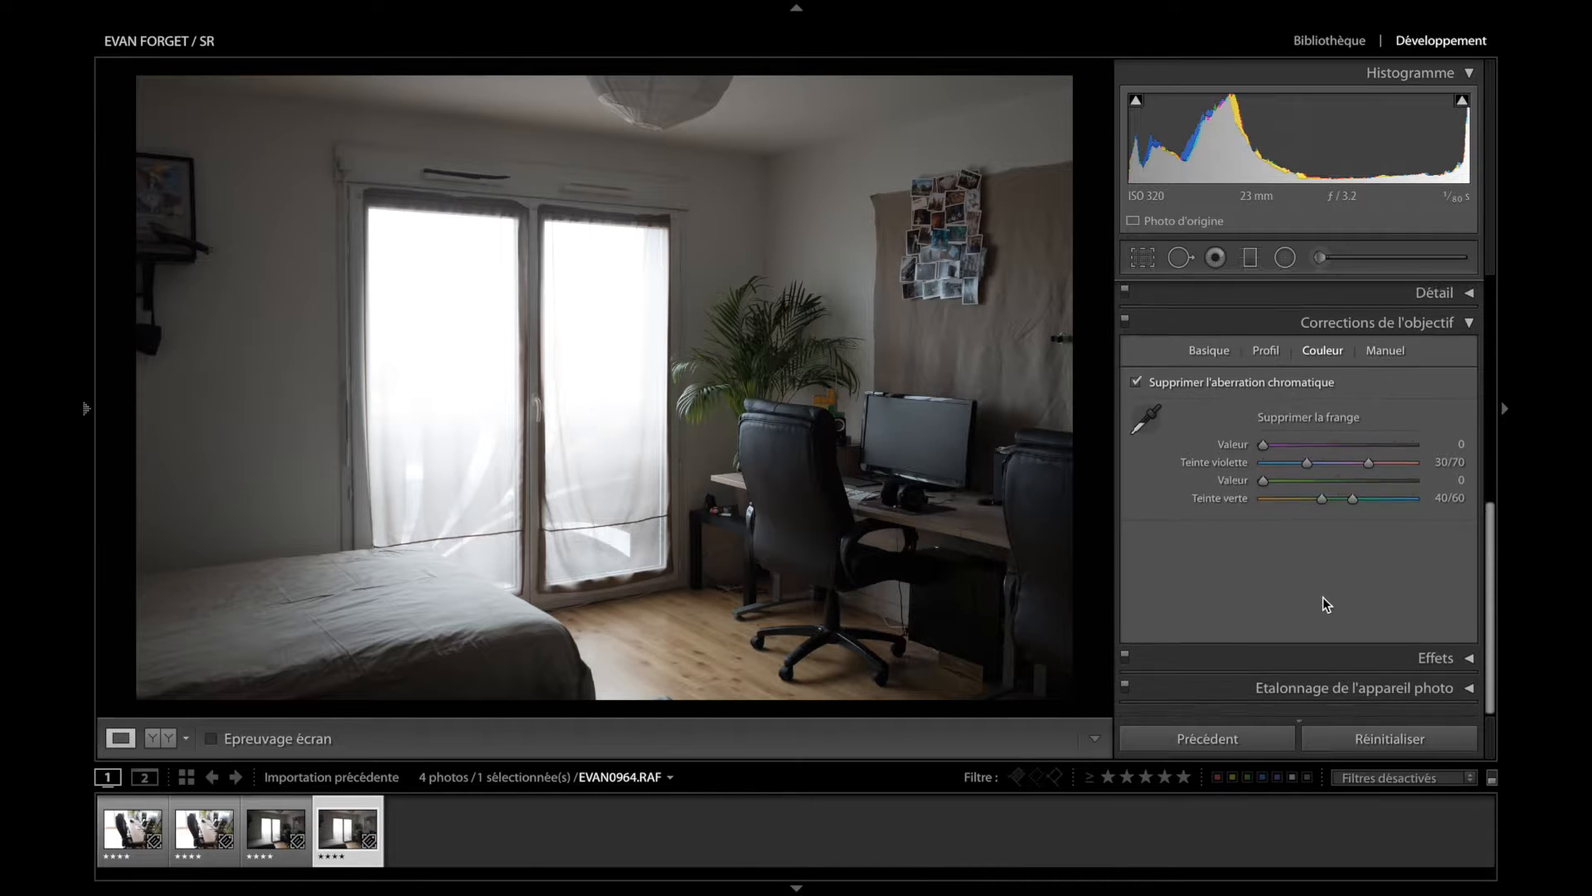
click(1322, 688)
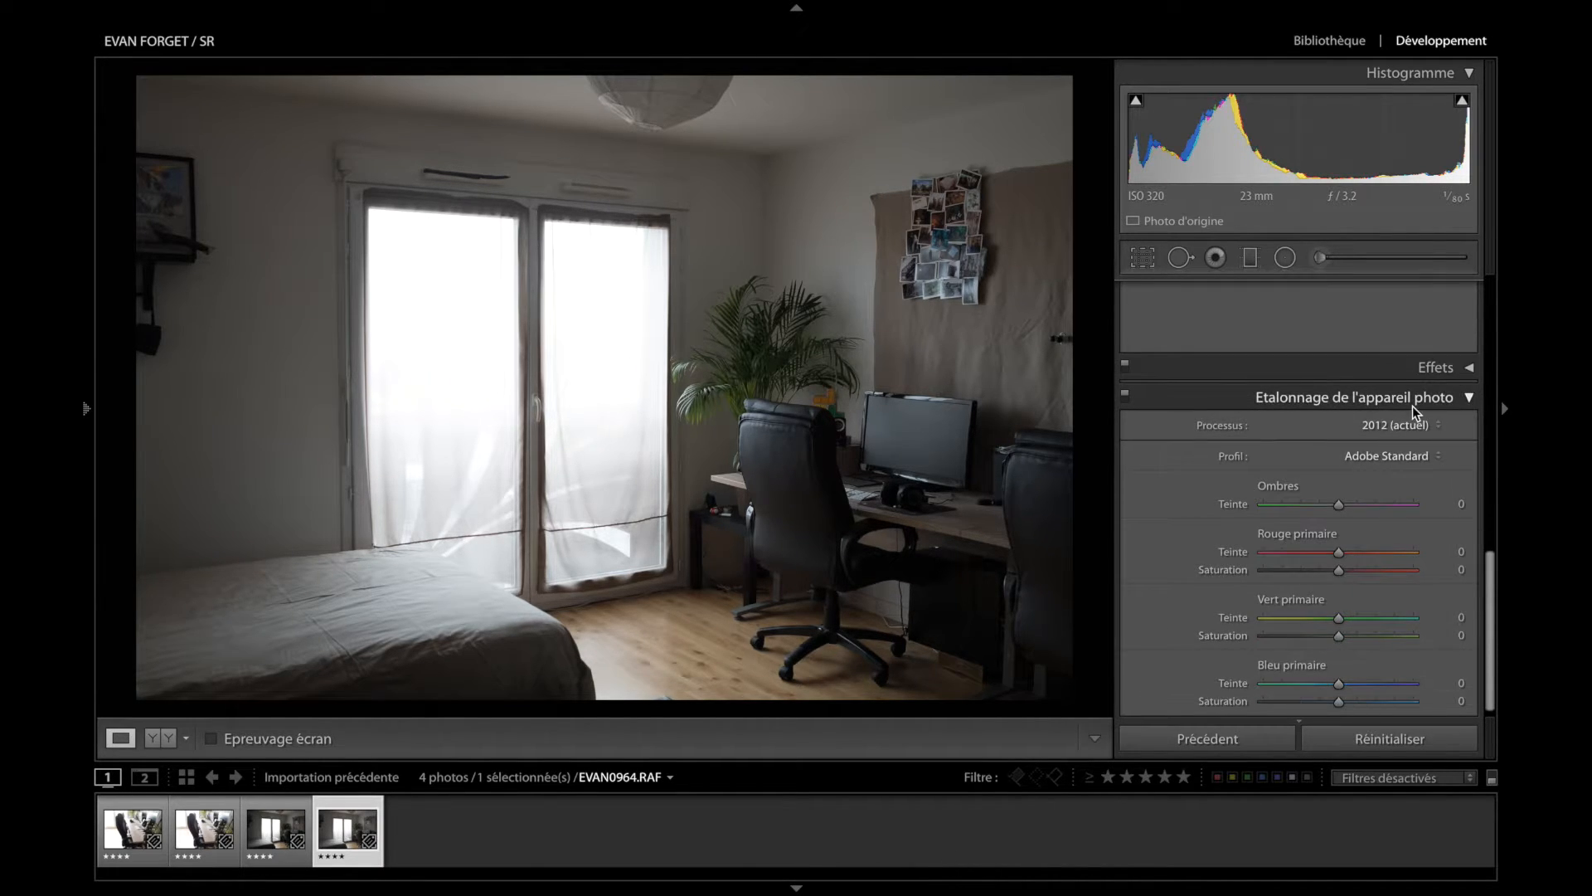
click(1380, 459)
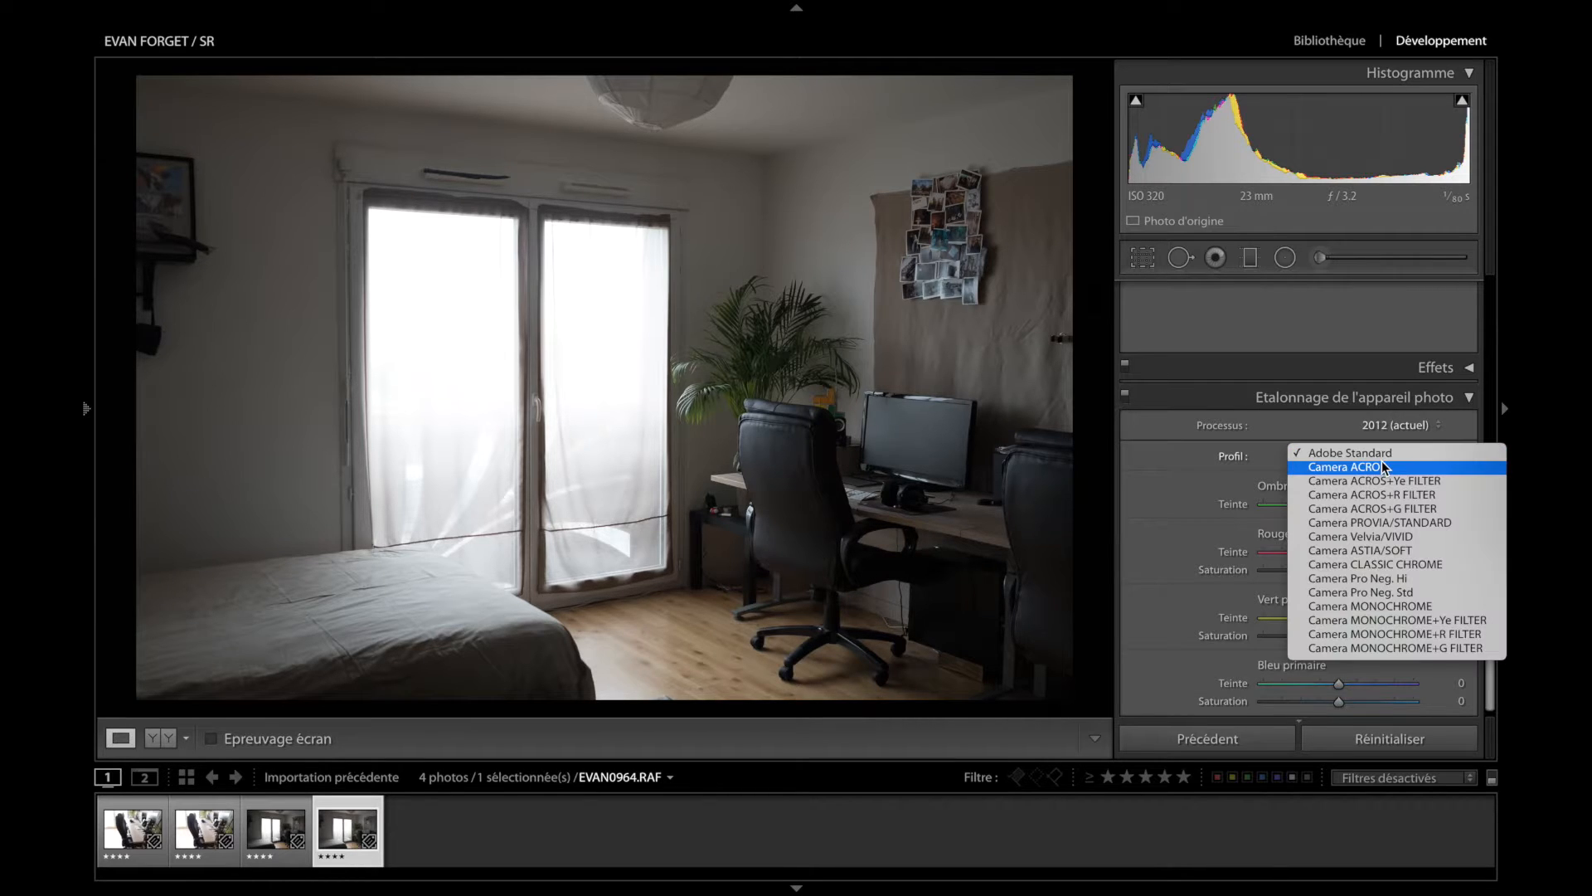
click(1367, 564)
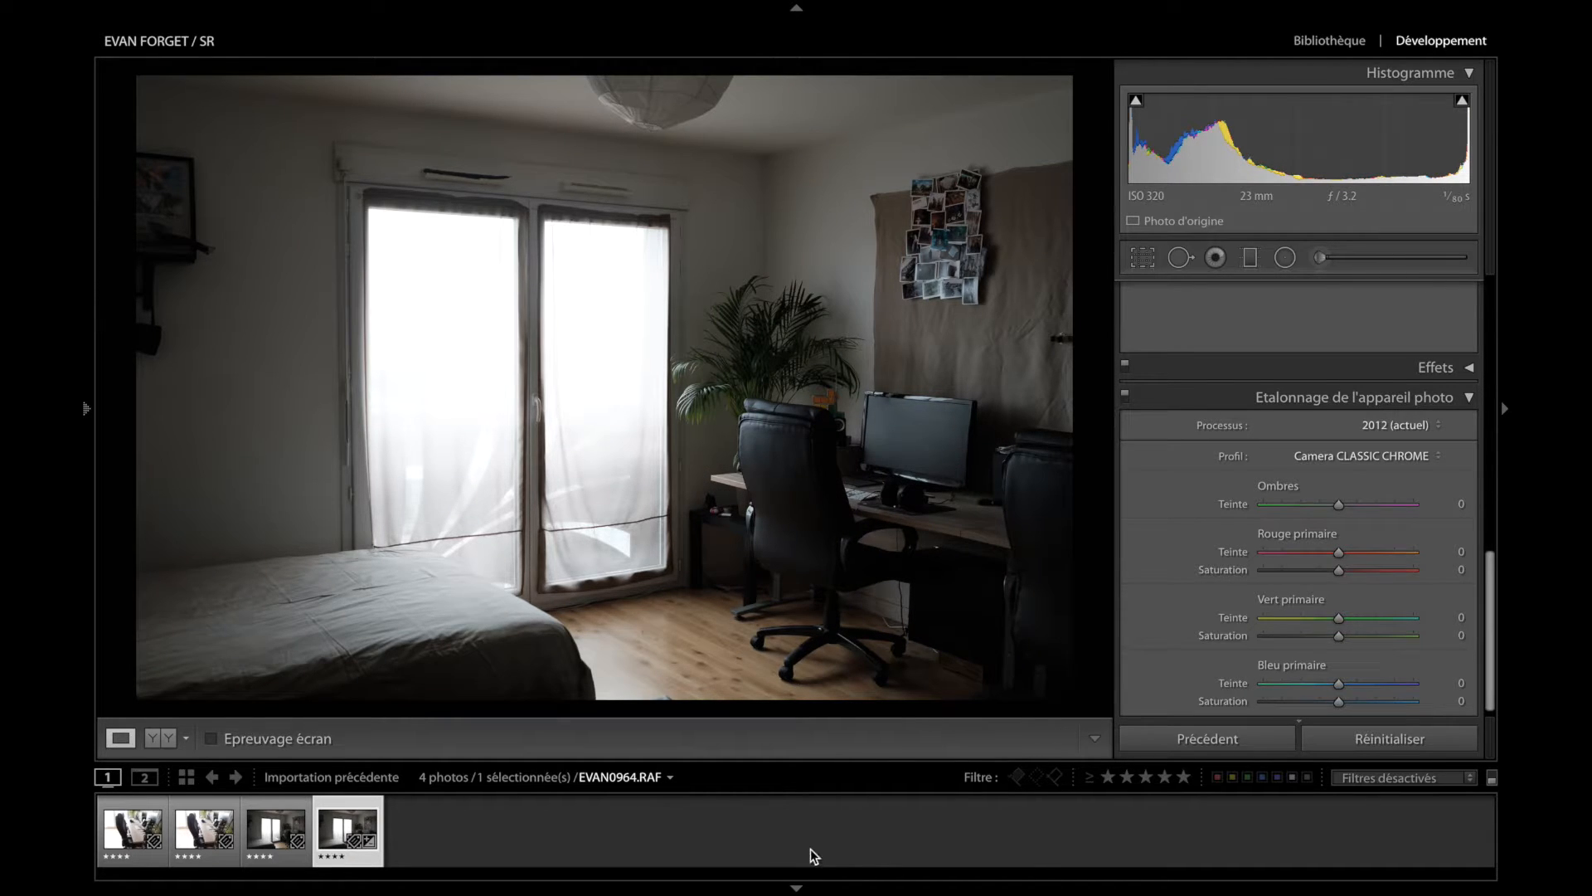
- Compare EVAN0964.RAF with its Camera CLASSIC CHROME profile against EVAN0964.JPG by alternating between the two
key(Left)
key(Right)
key(Left)
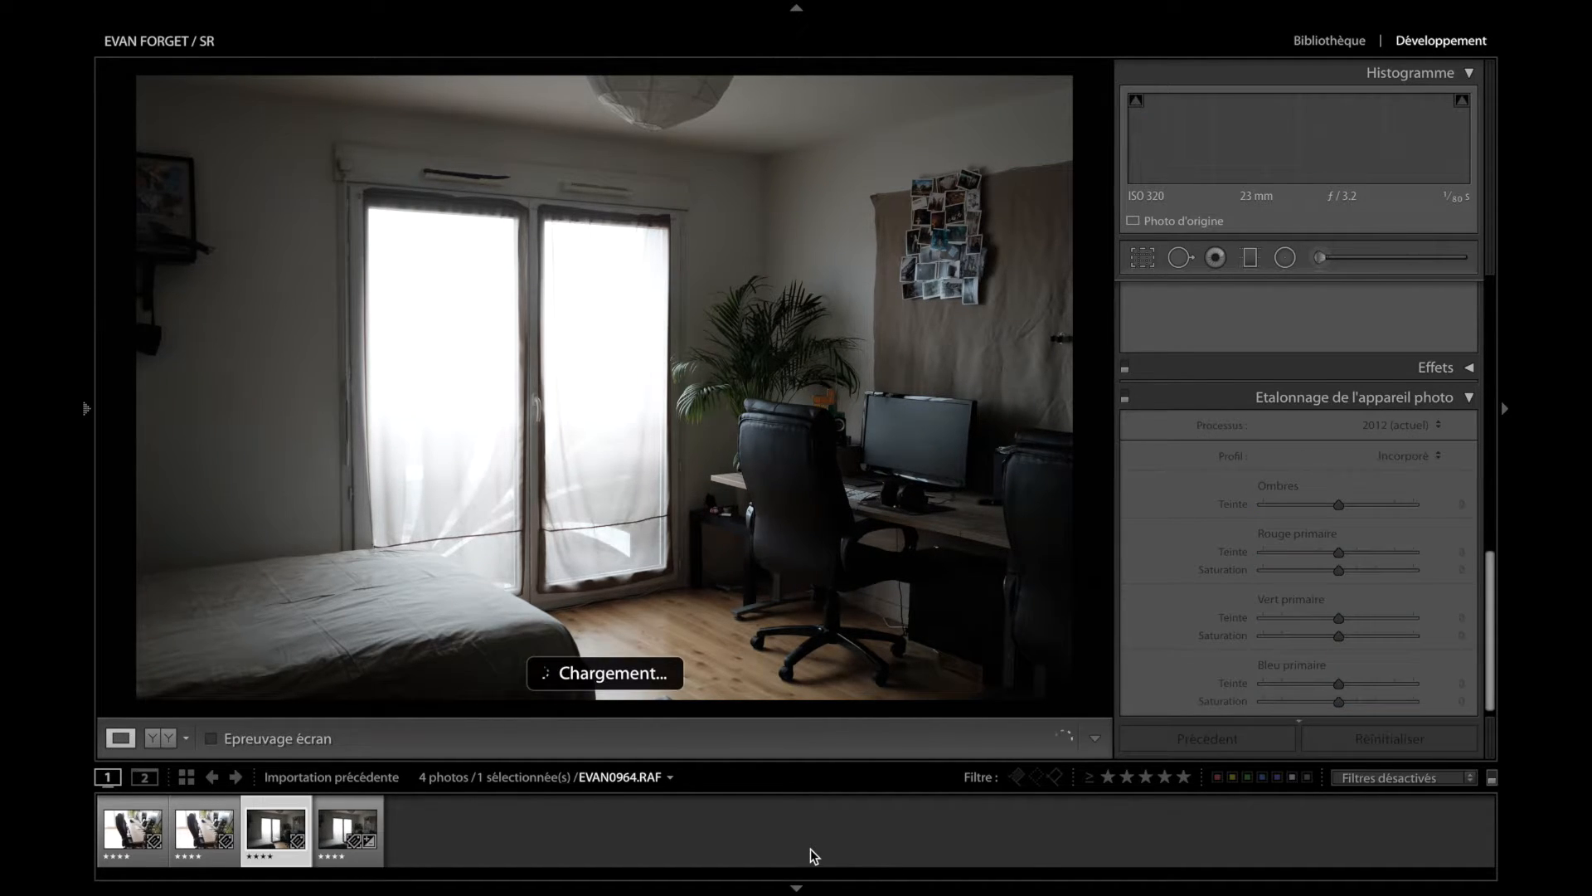
key(Right)
key(Left)
key(Right)
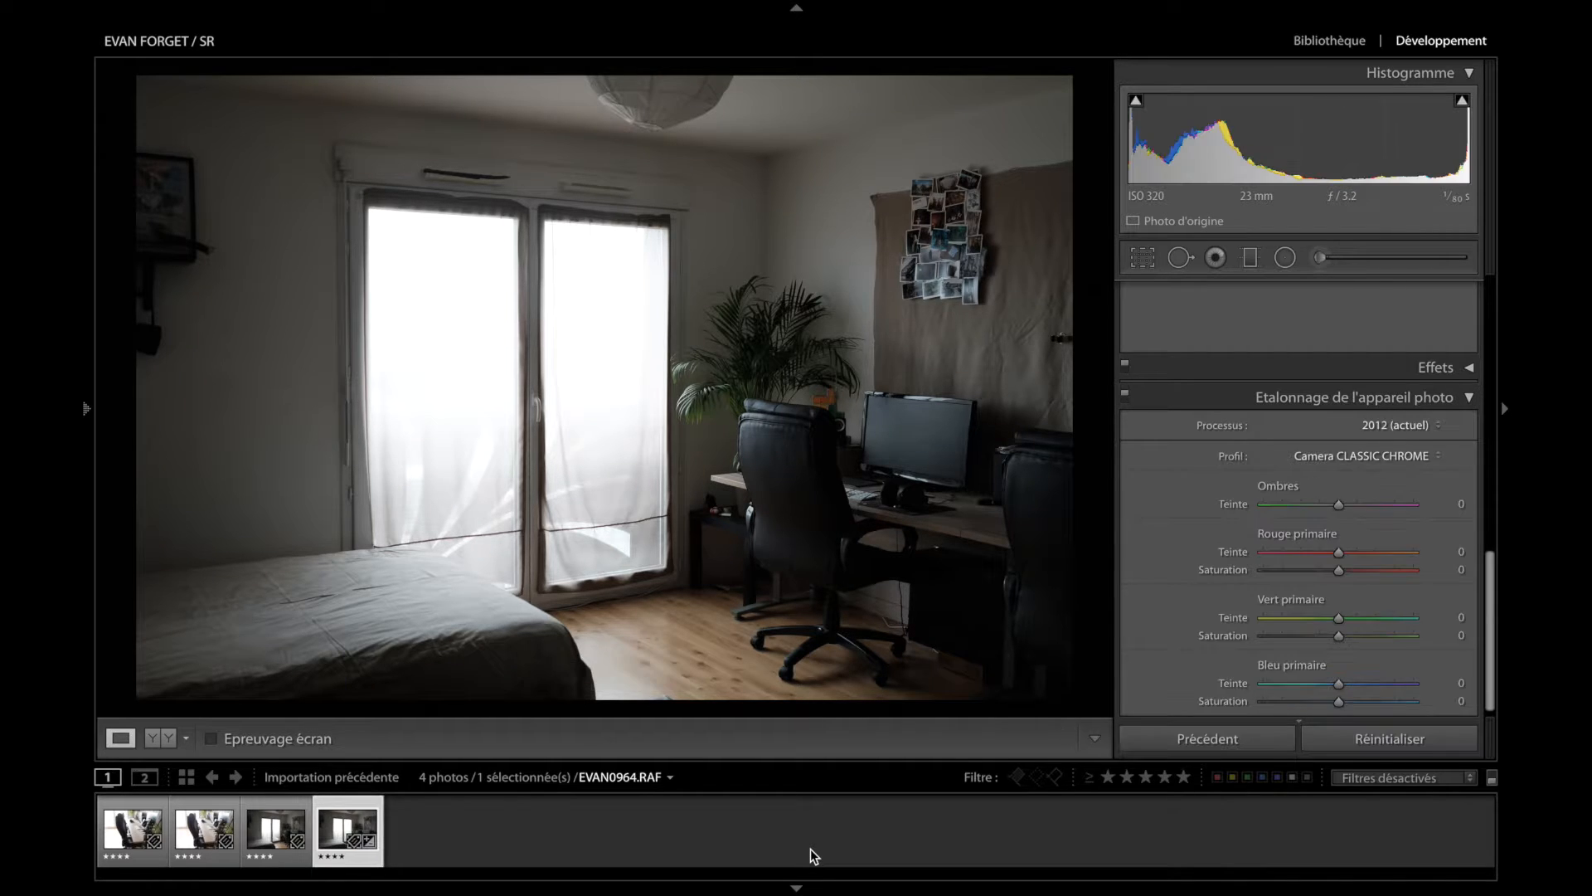
key(Left)
key(Right)
key(Left)
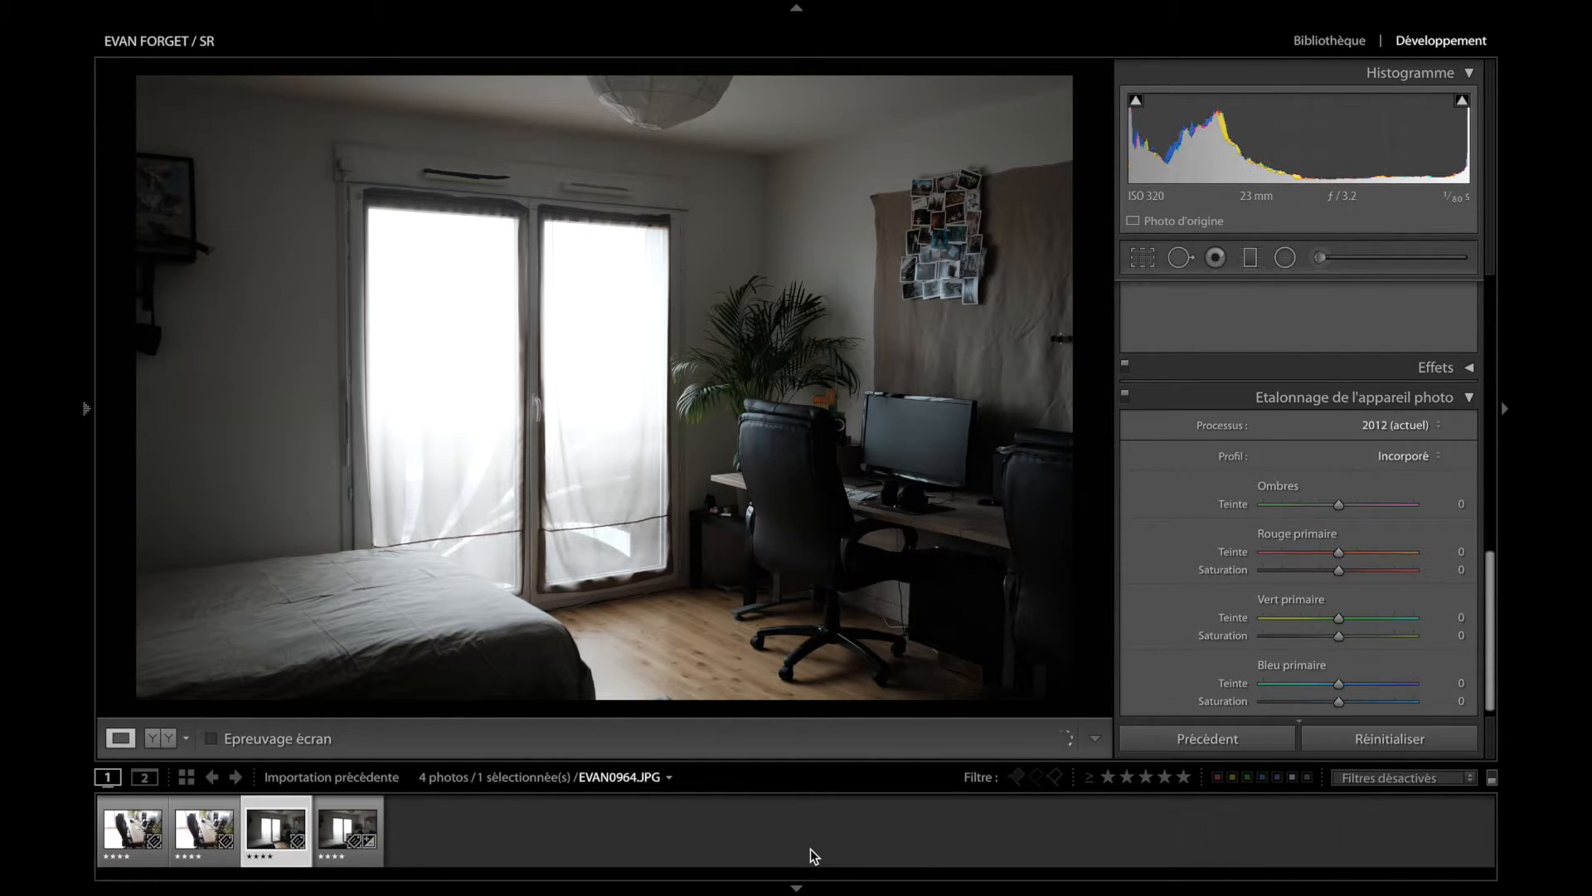
- Set the camera calibration profile of EVAN0963.RAF to Camera CLASSIC CHROME and collapse the calibration settings
key(Left)
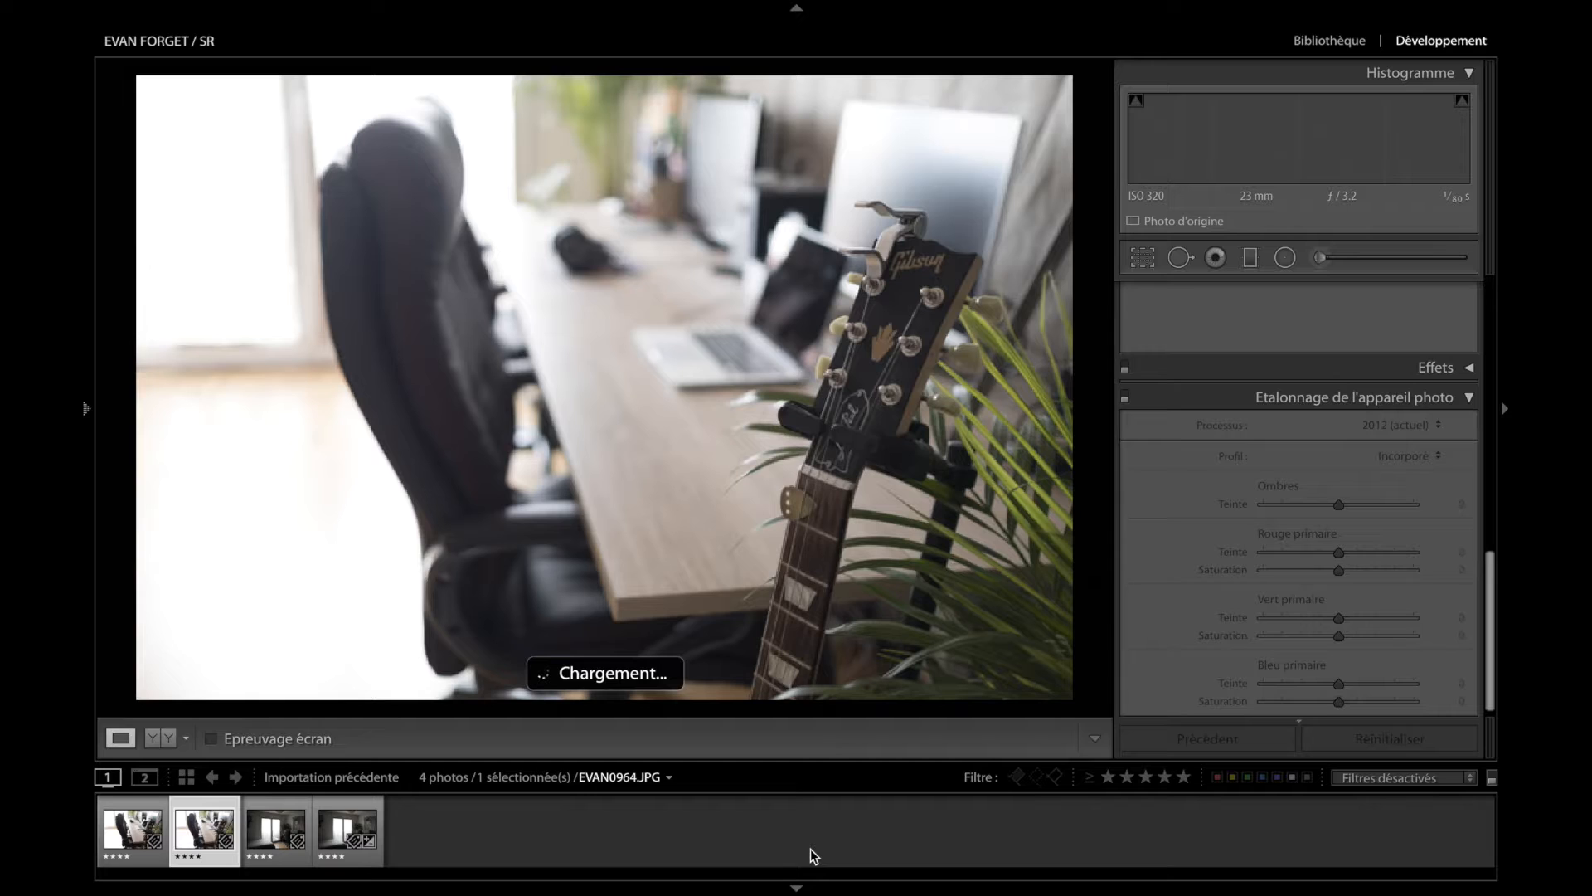
key(Left)
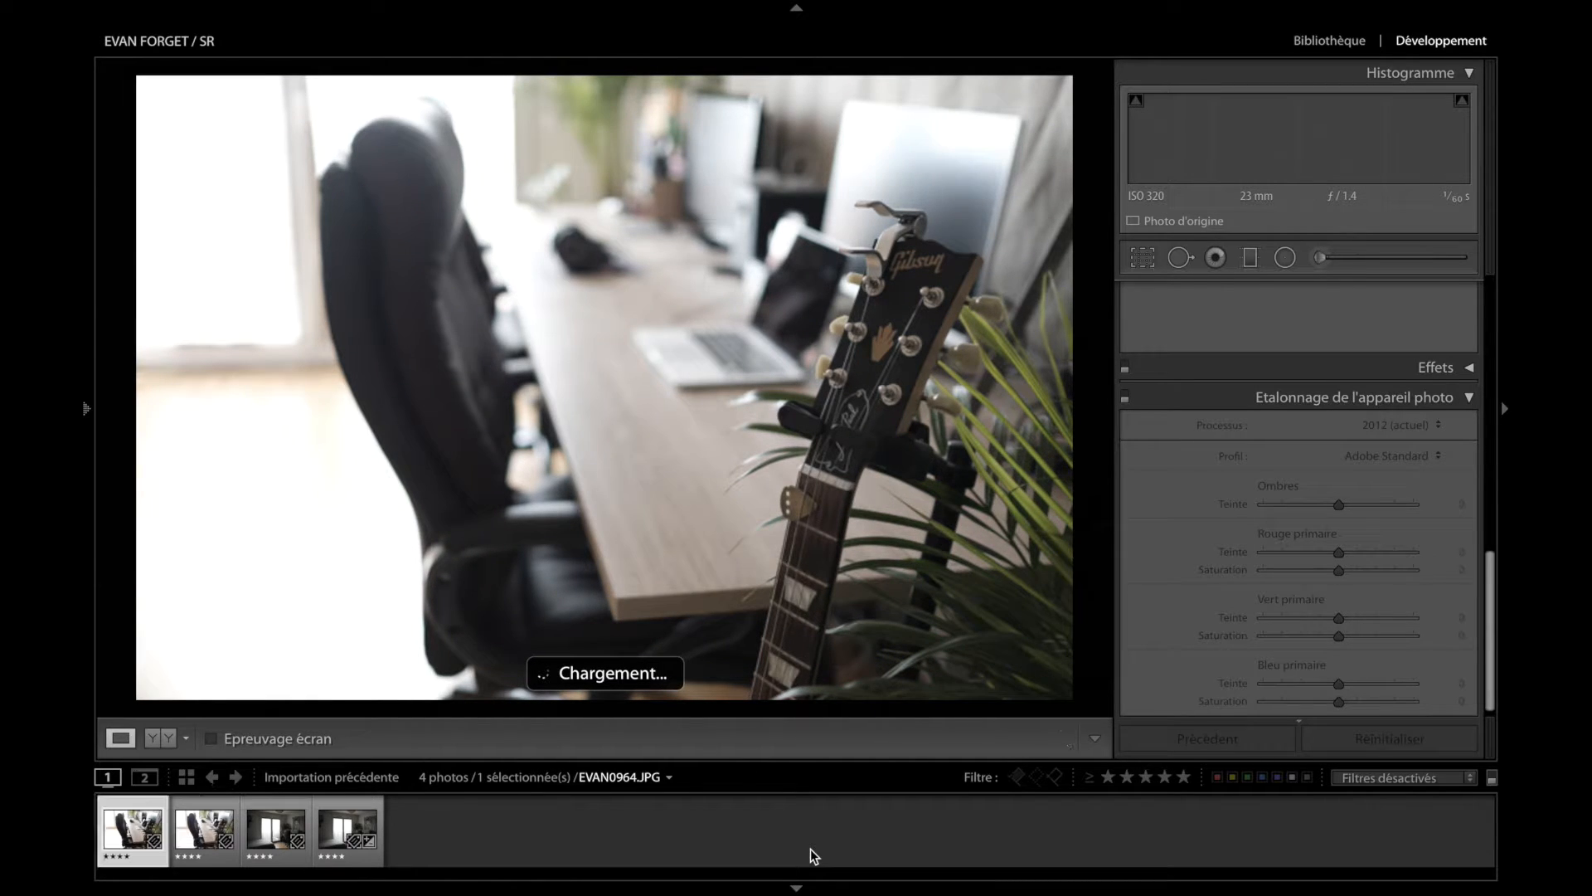
key(Right)
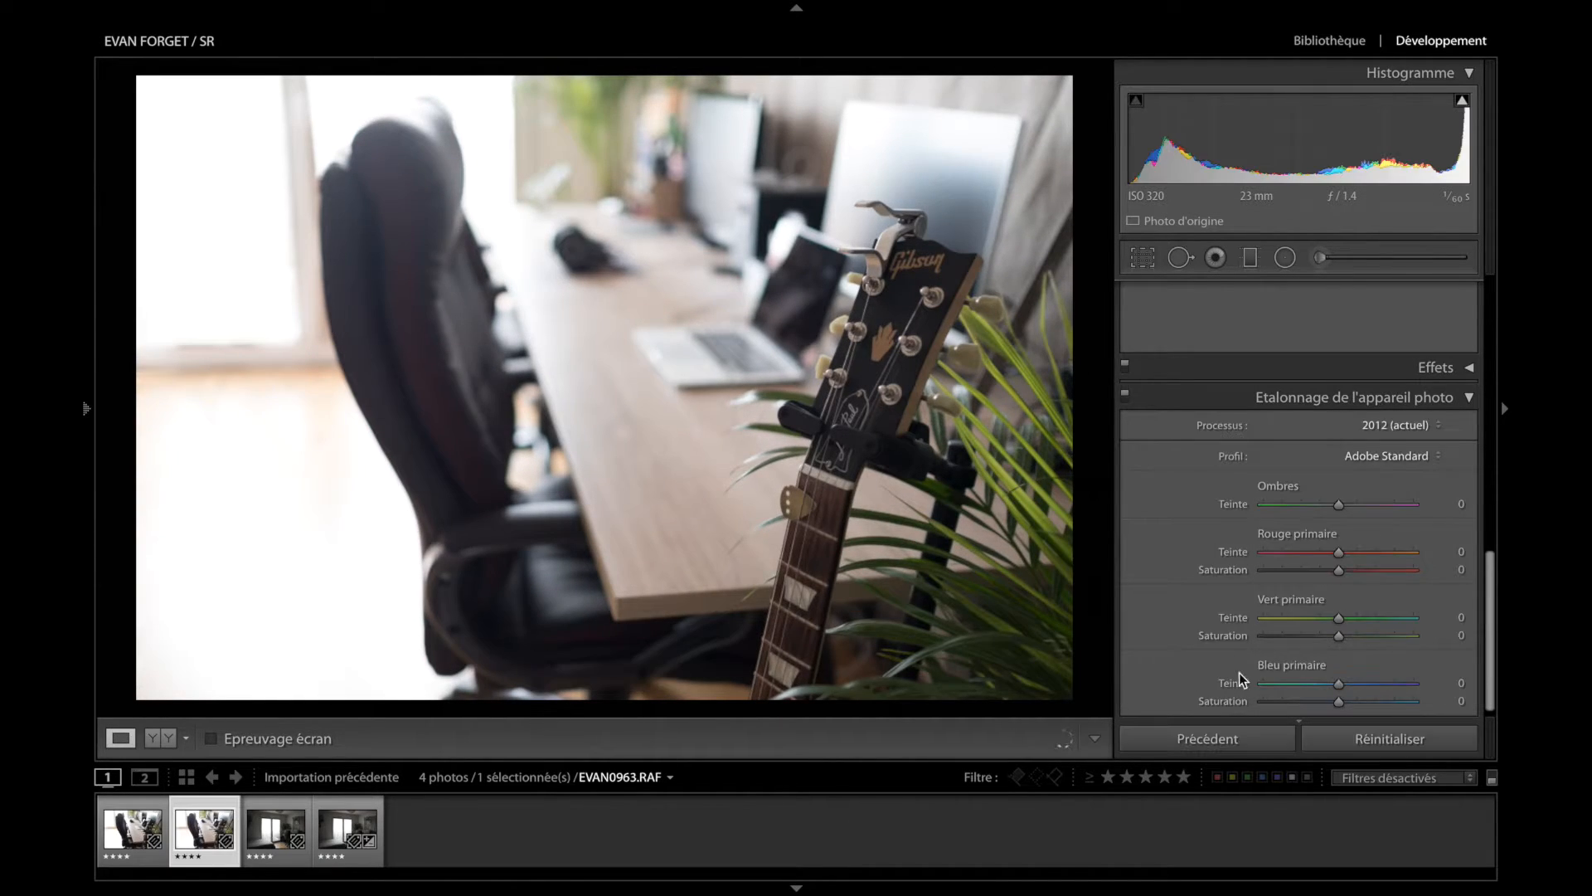
click(1412, 456)
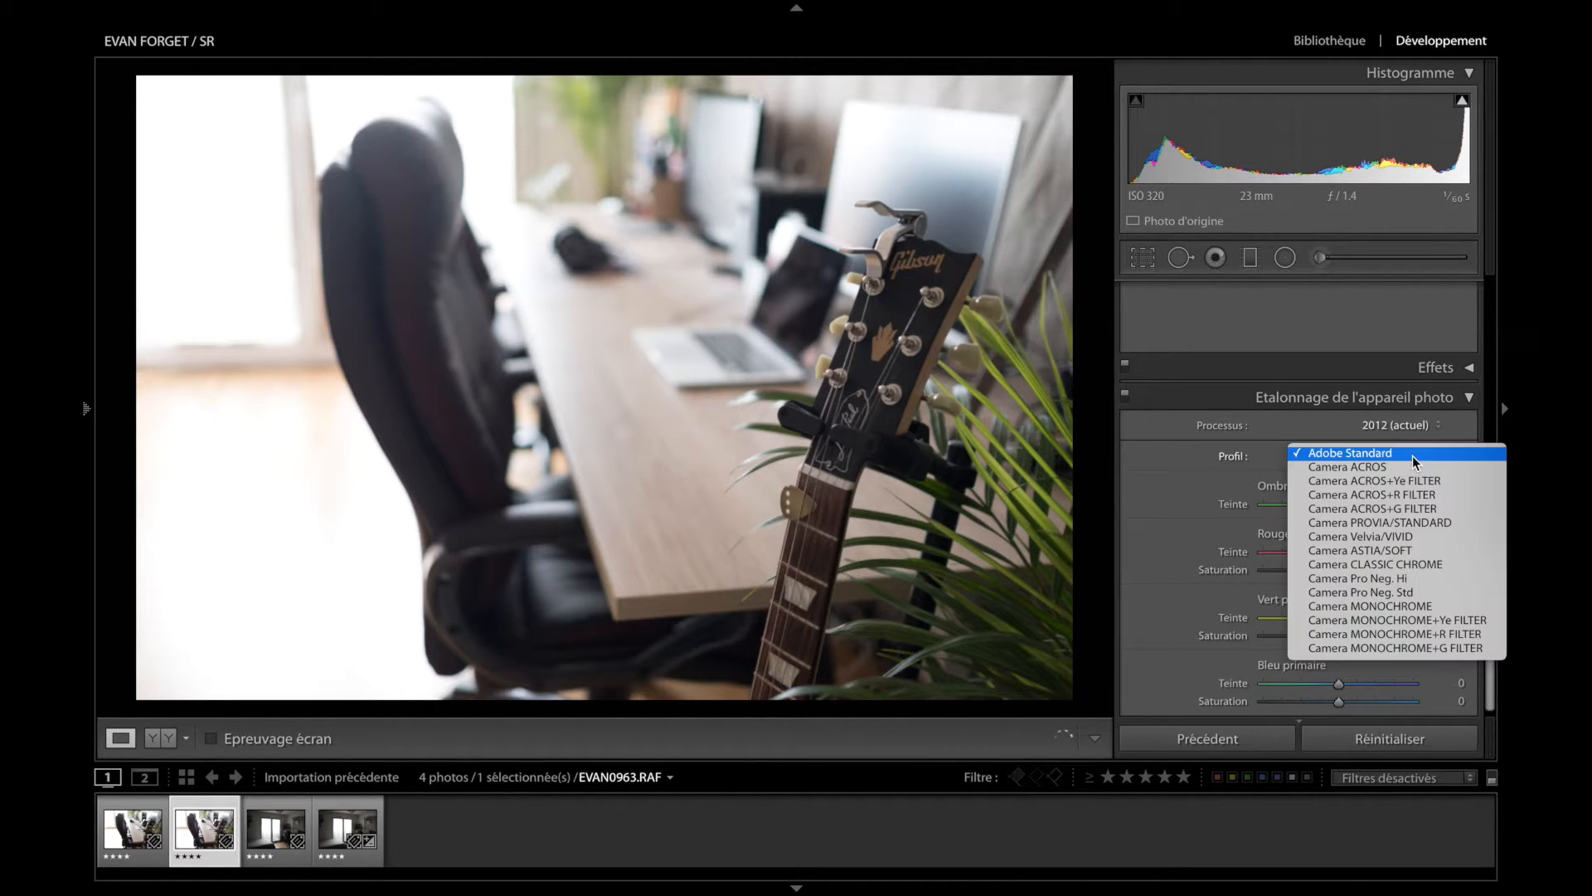
click(1393, 565)
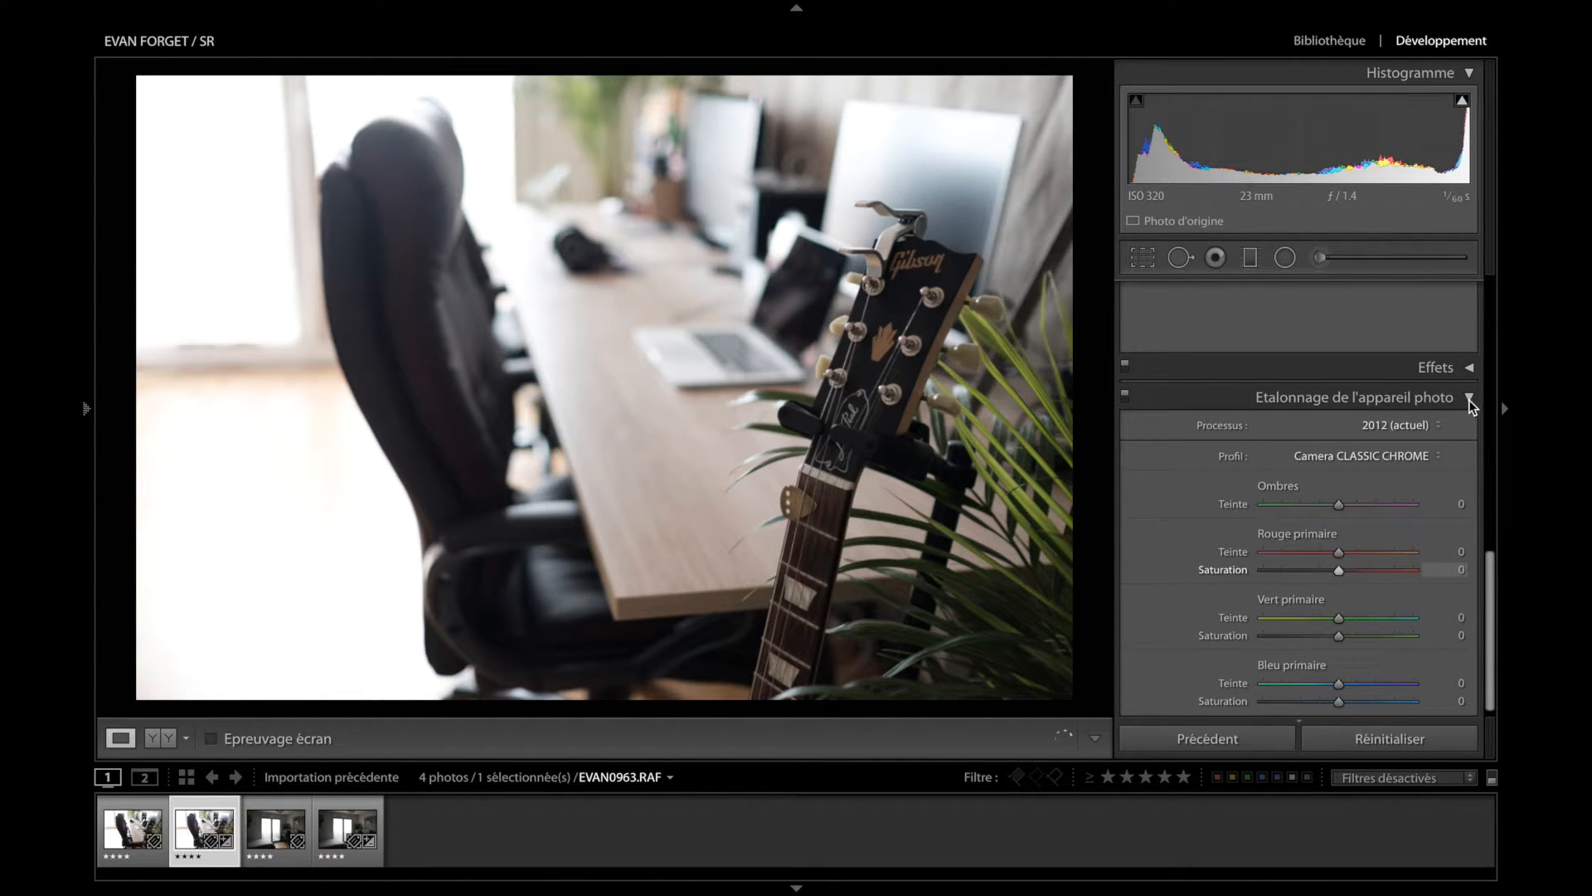
click(1470, 399)
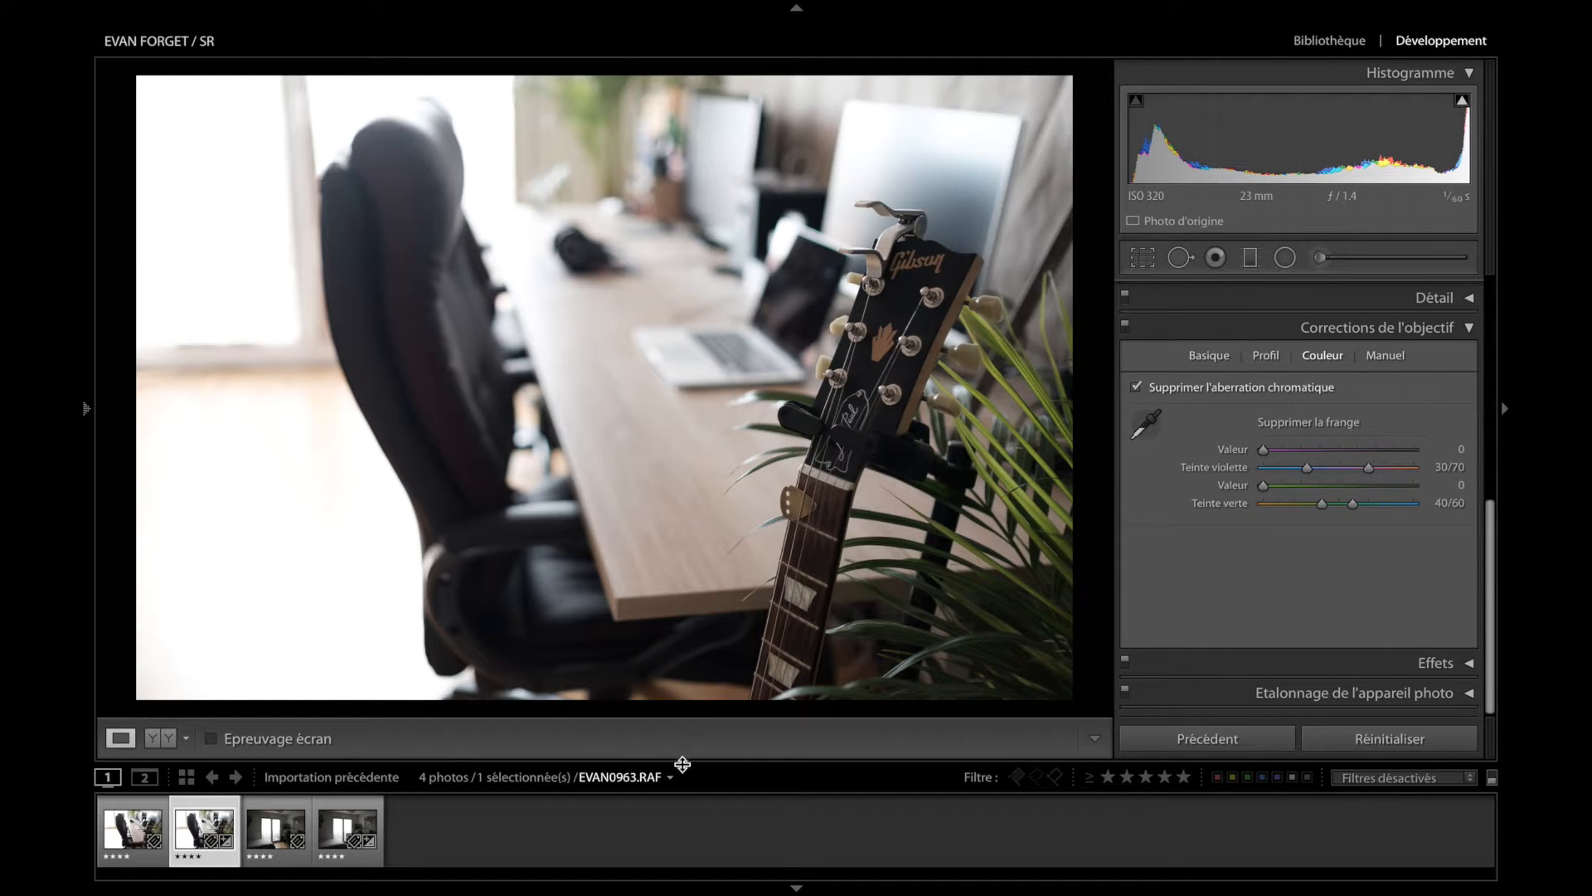
- Enlarge the filmstrip thumbnails and give EVAN0963.RAF a red colour label
click(682, 763)
drag(683, 764, 692, 674)
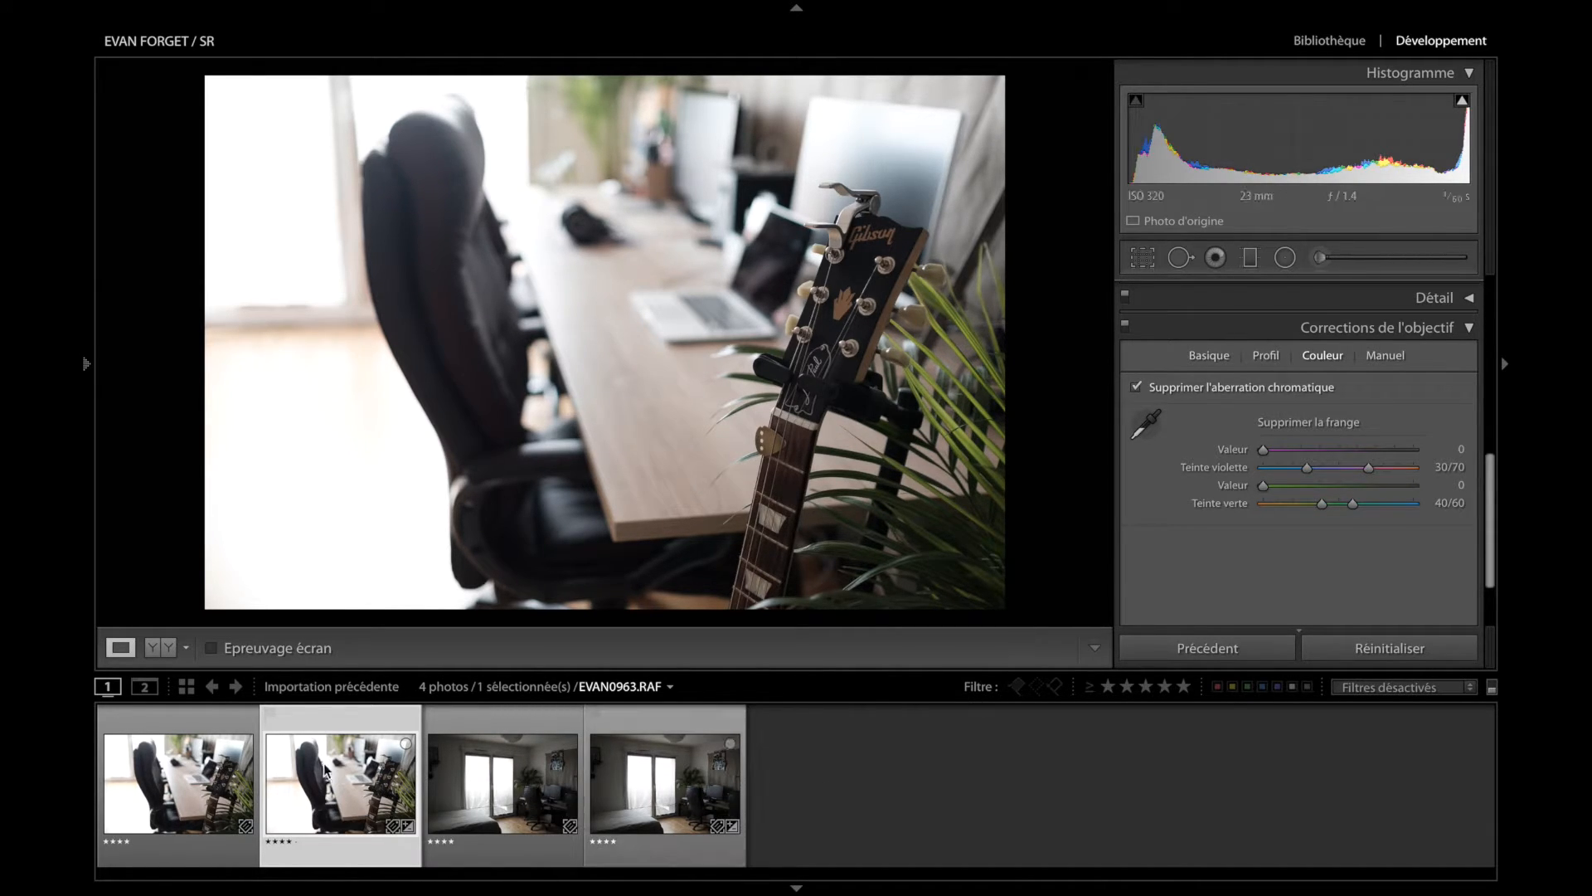
right_click(349, 780)
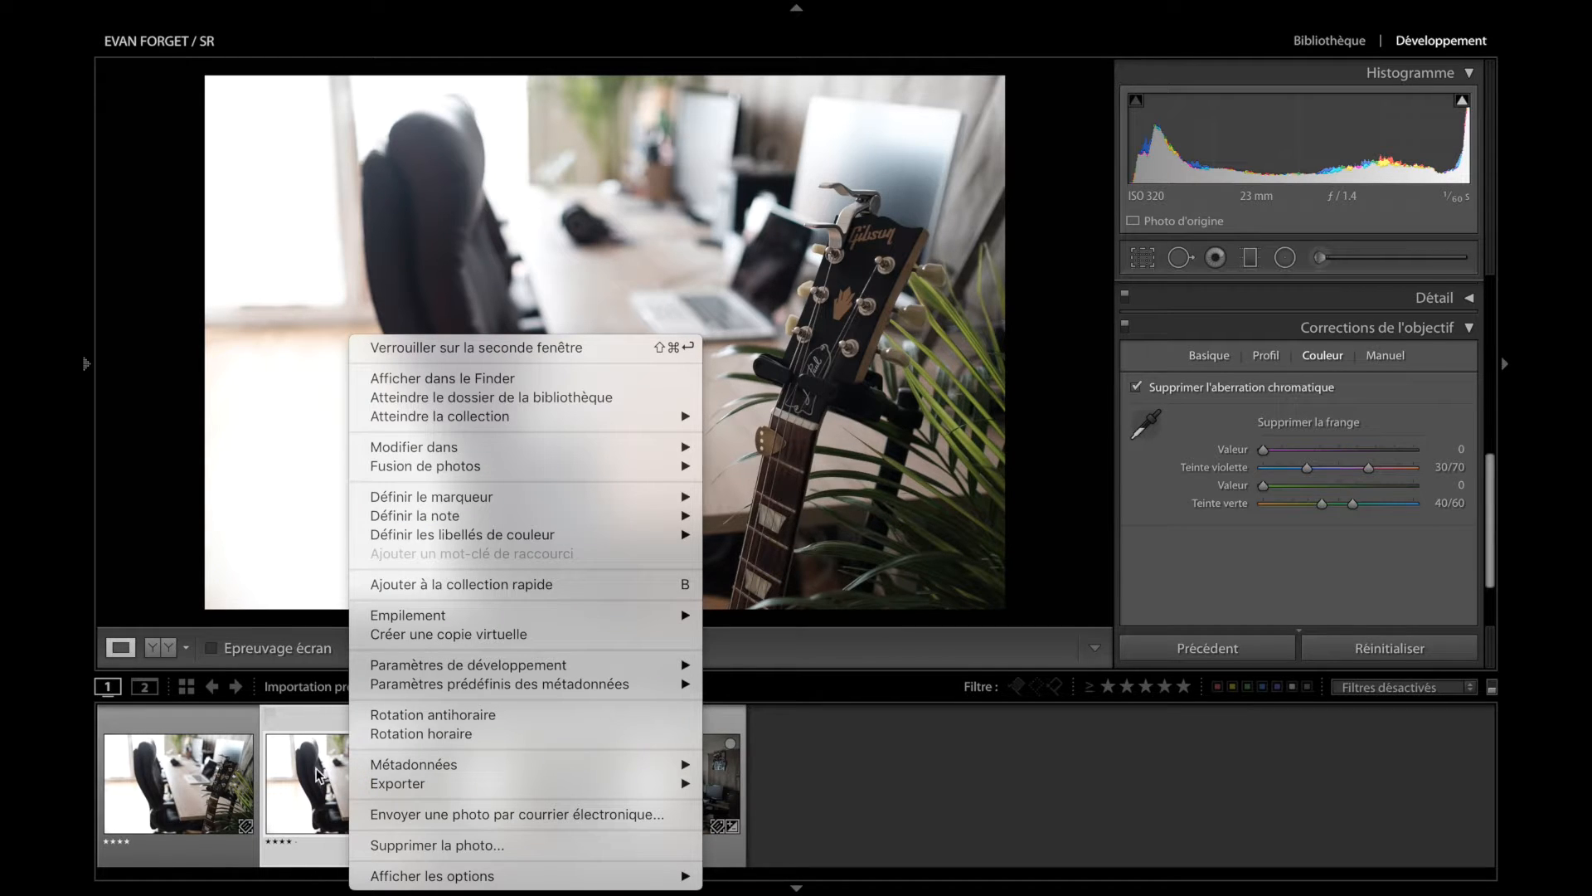
mouse_move(589, 541)
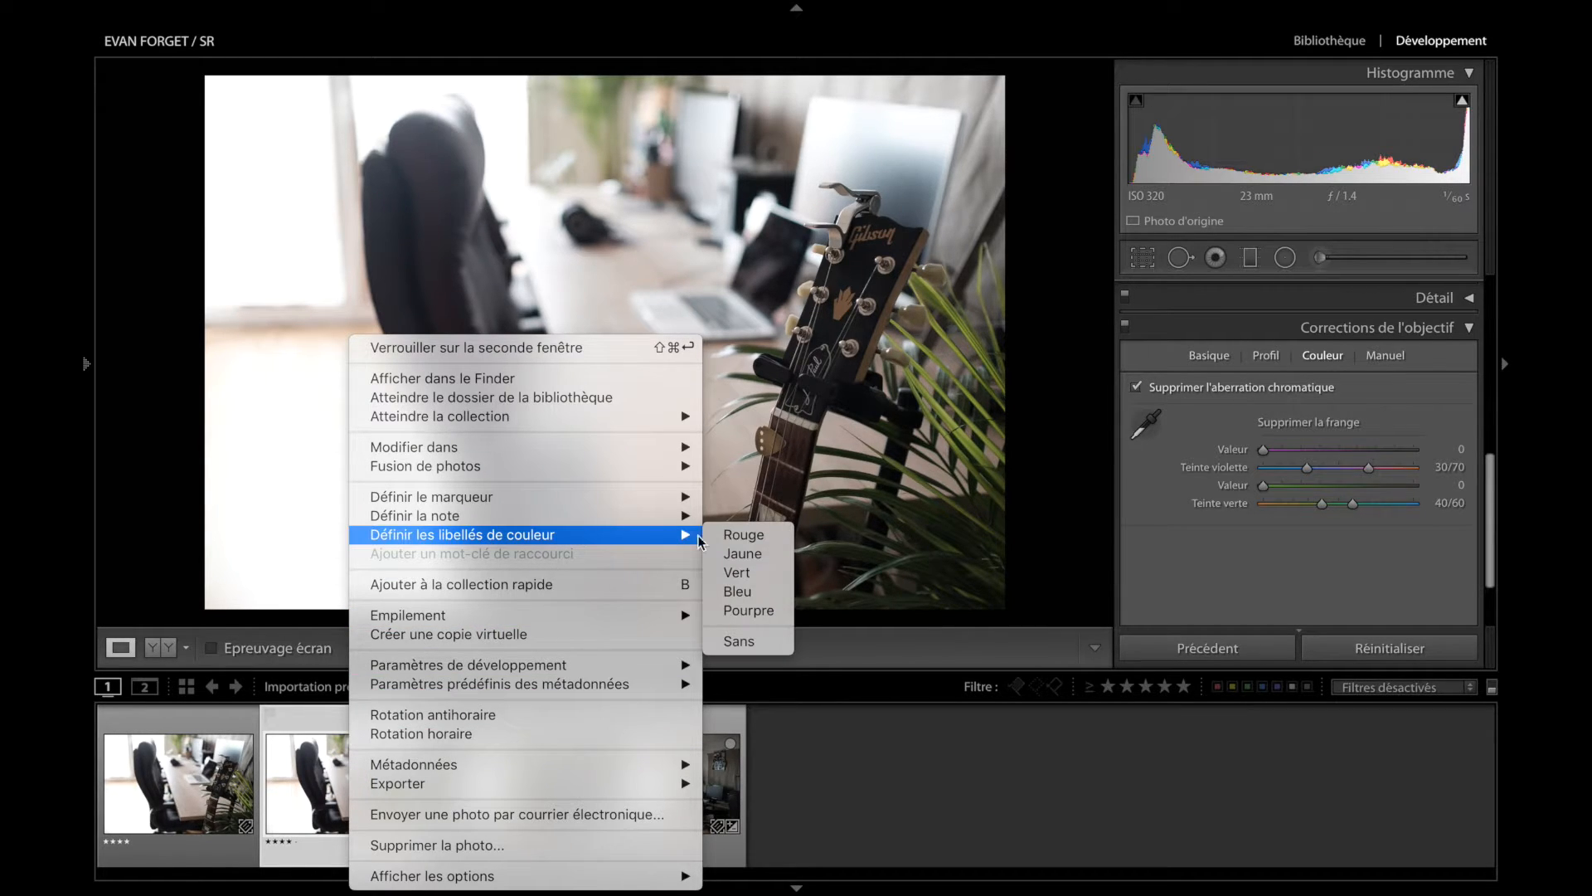
click(761, 537)
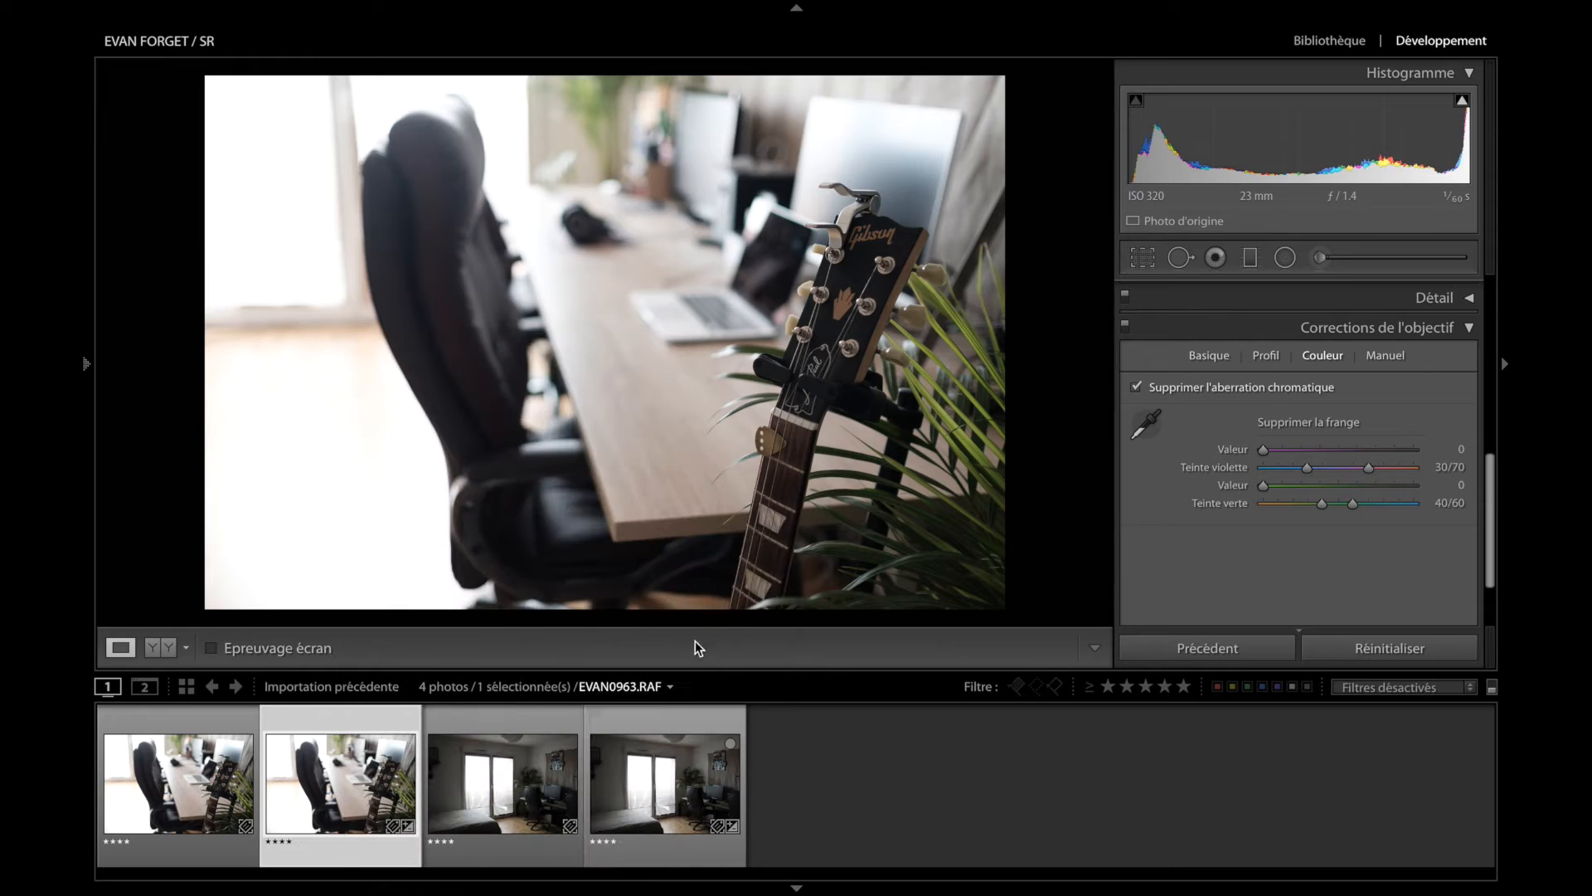
- Select EVAN0964.RAF in the filmstrip and give it a red colour label
click(664, 758)
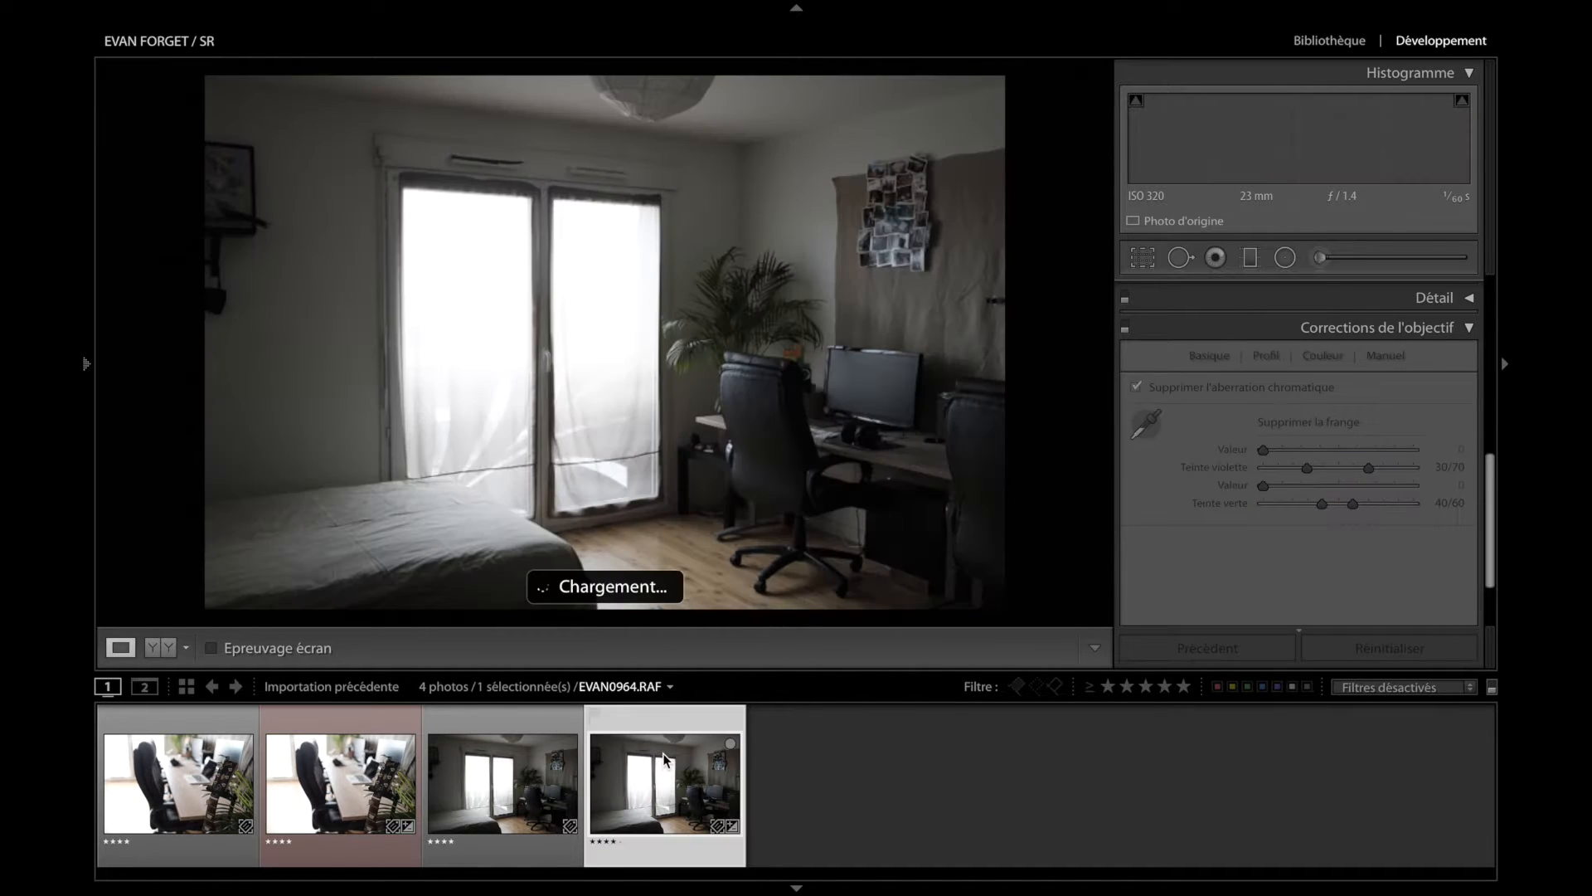
right_click(668, 770)
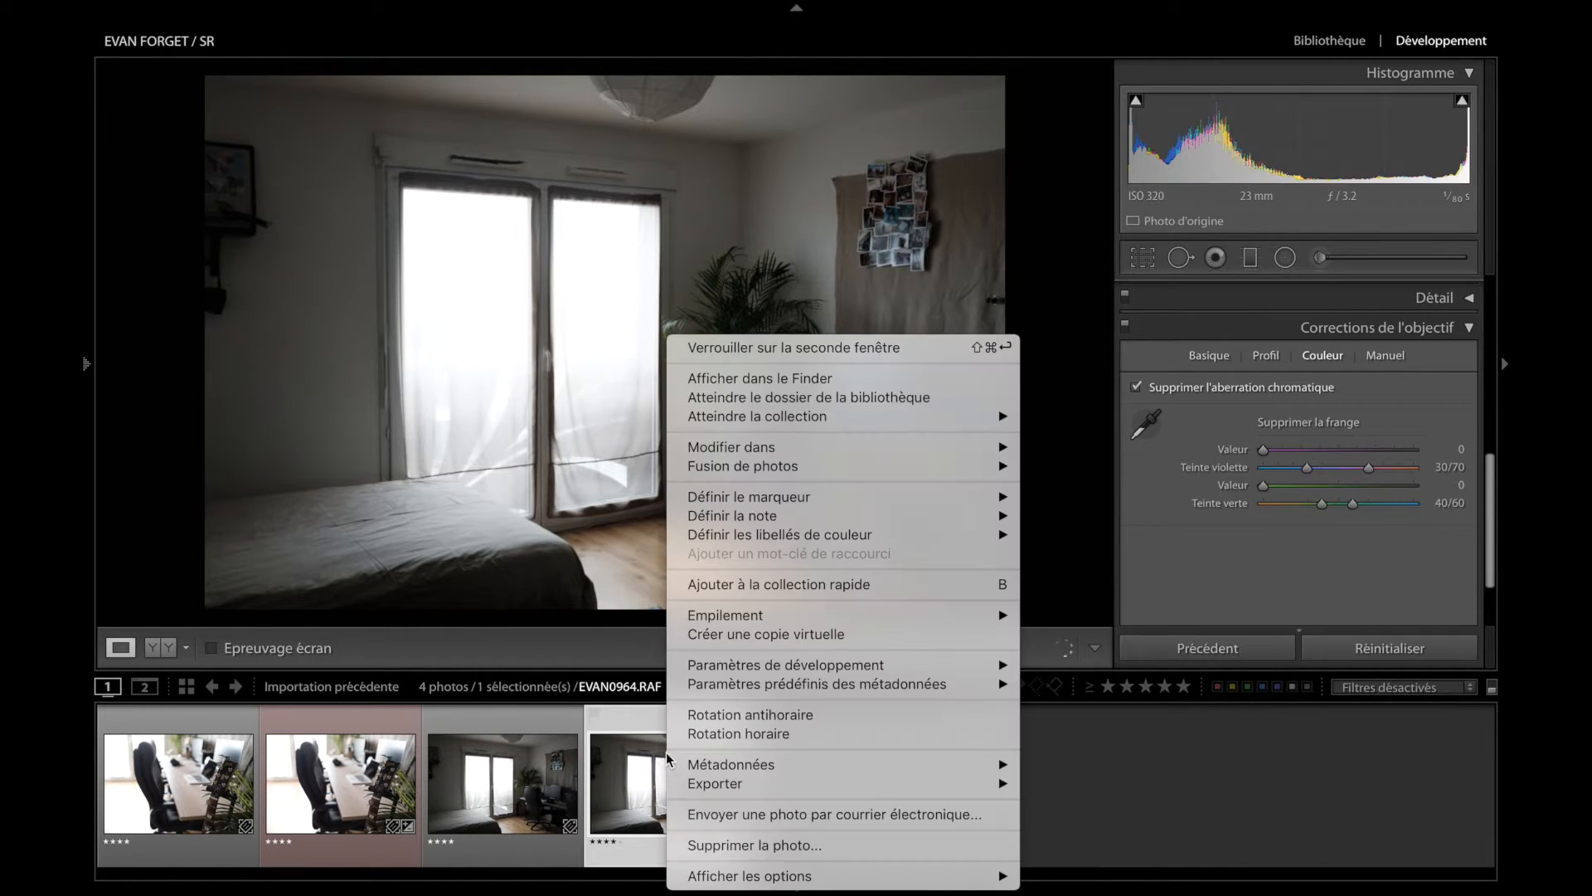
mouse_move(840, 538)
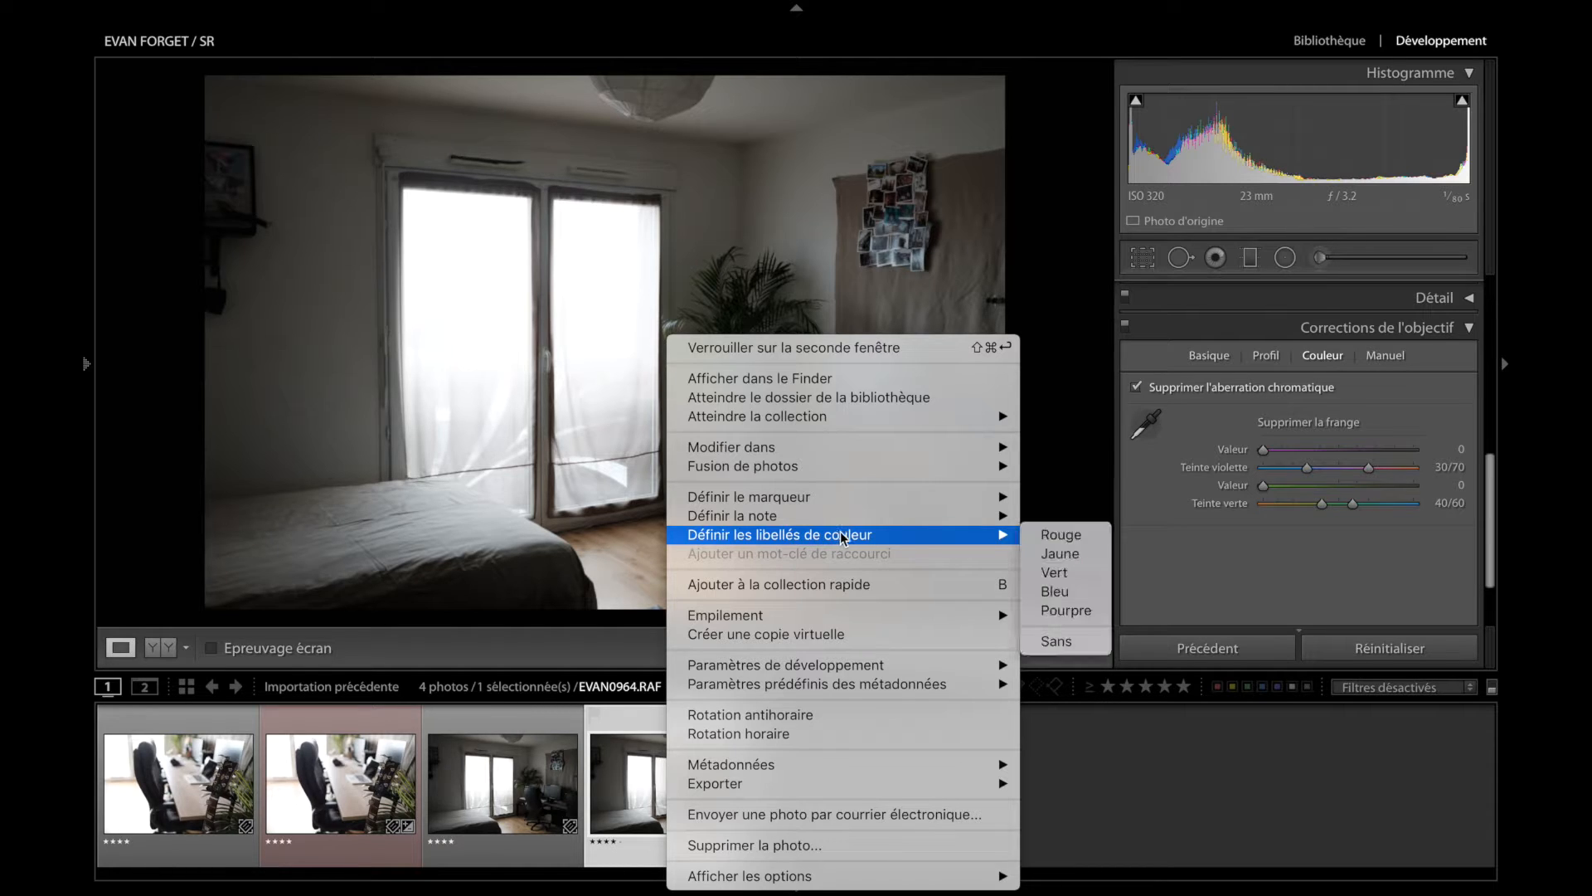
click(1105, 548)
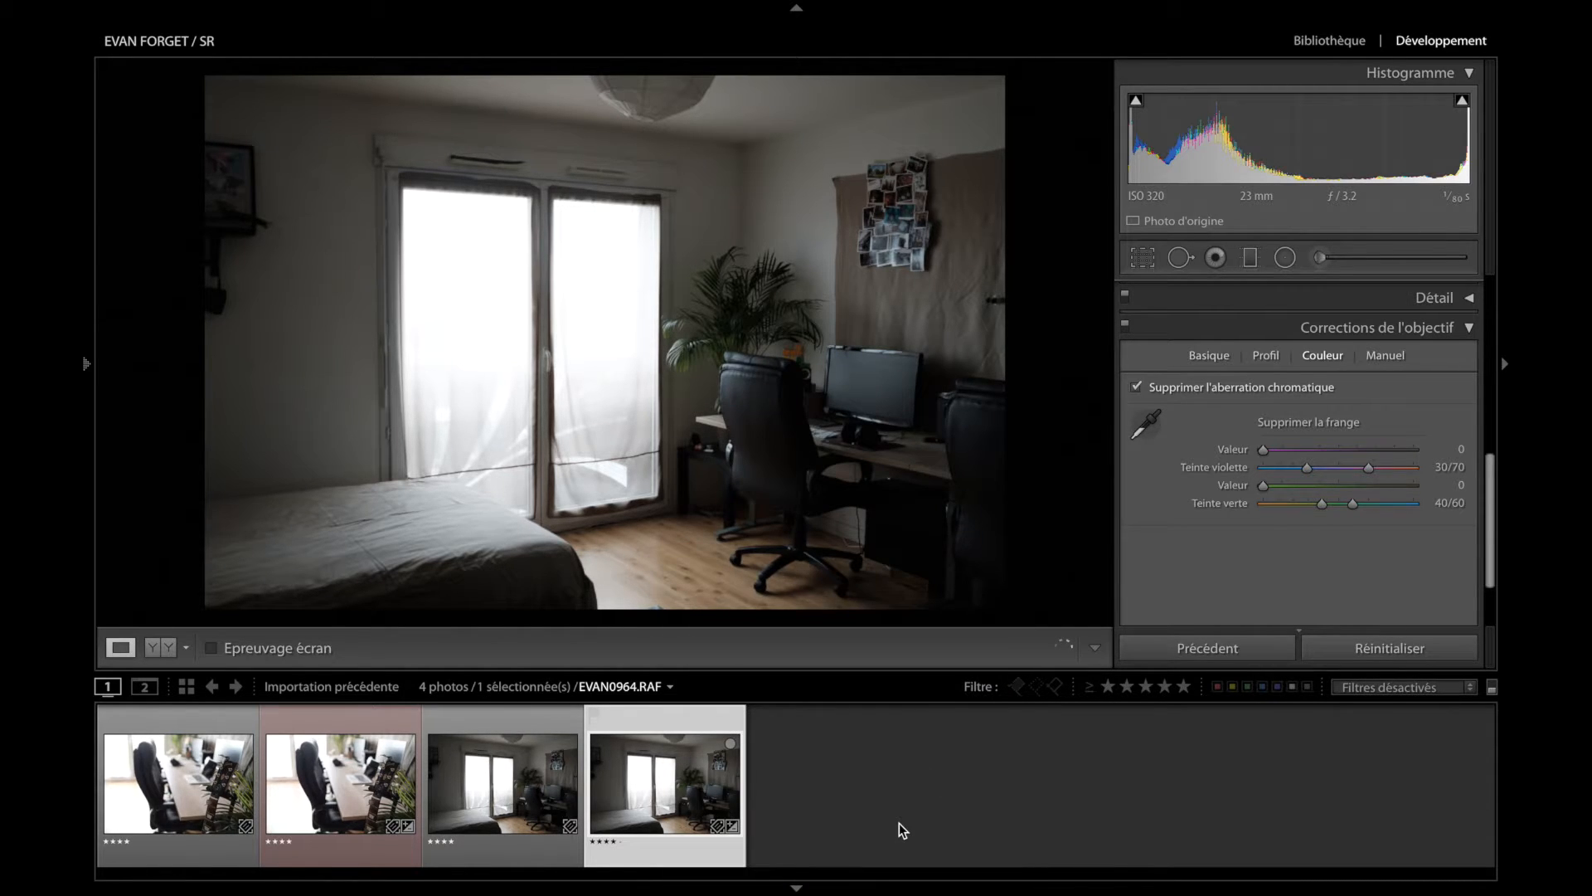
- Clear the photo selection, select only EVAN0963.JPG in the filmstrip and collapse the lens correction settings
key(ctrl+d)
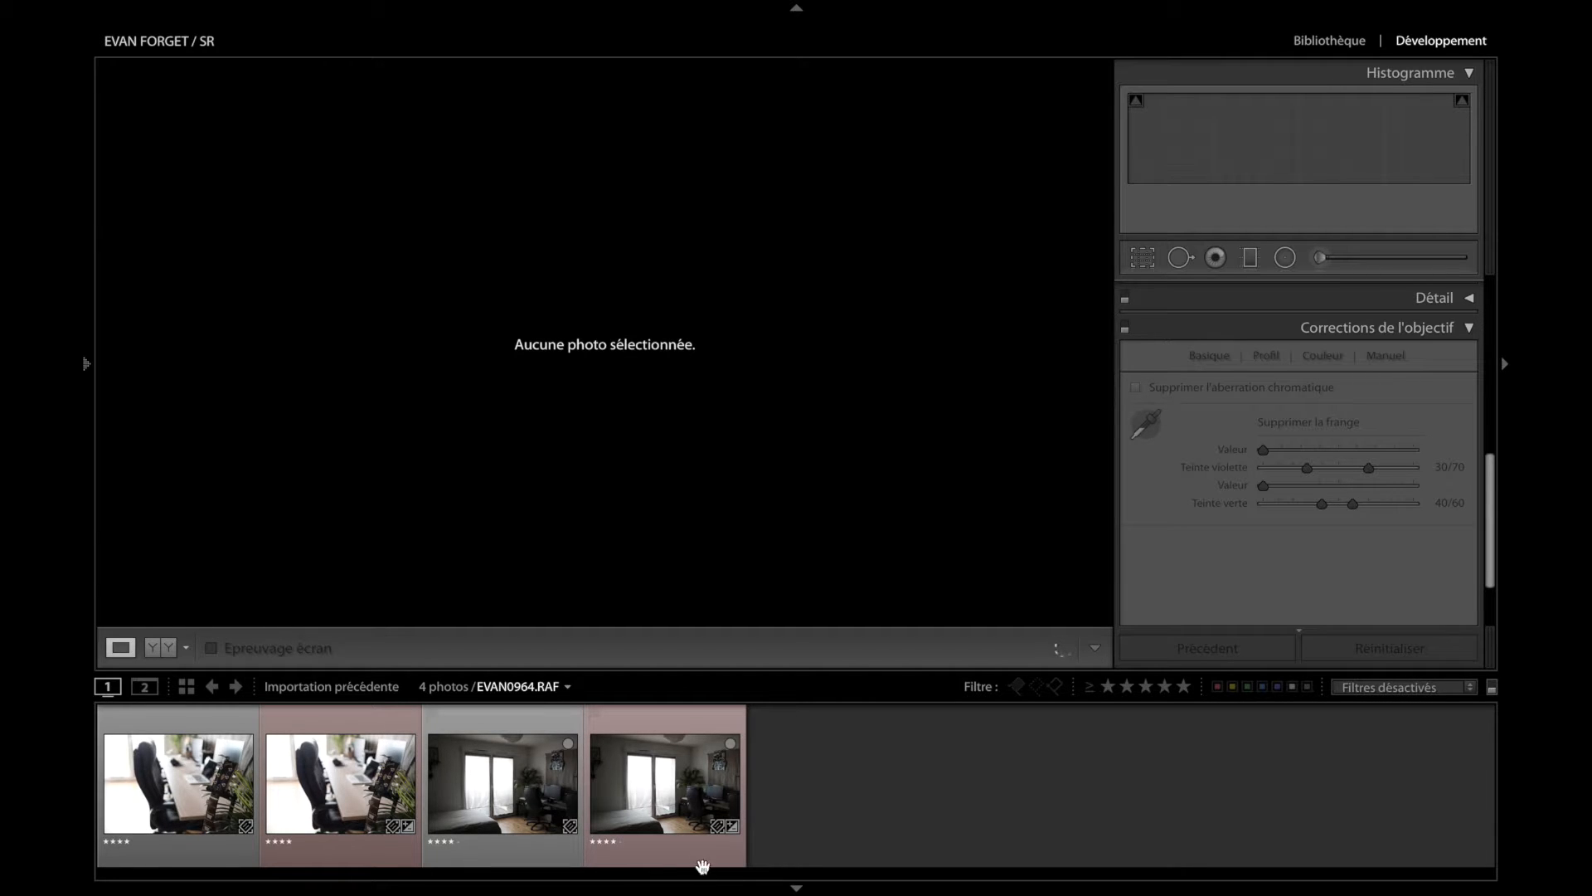
click(173, 798)
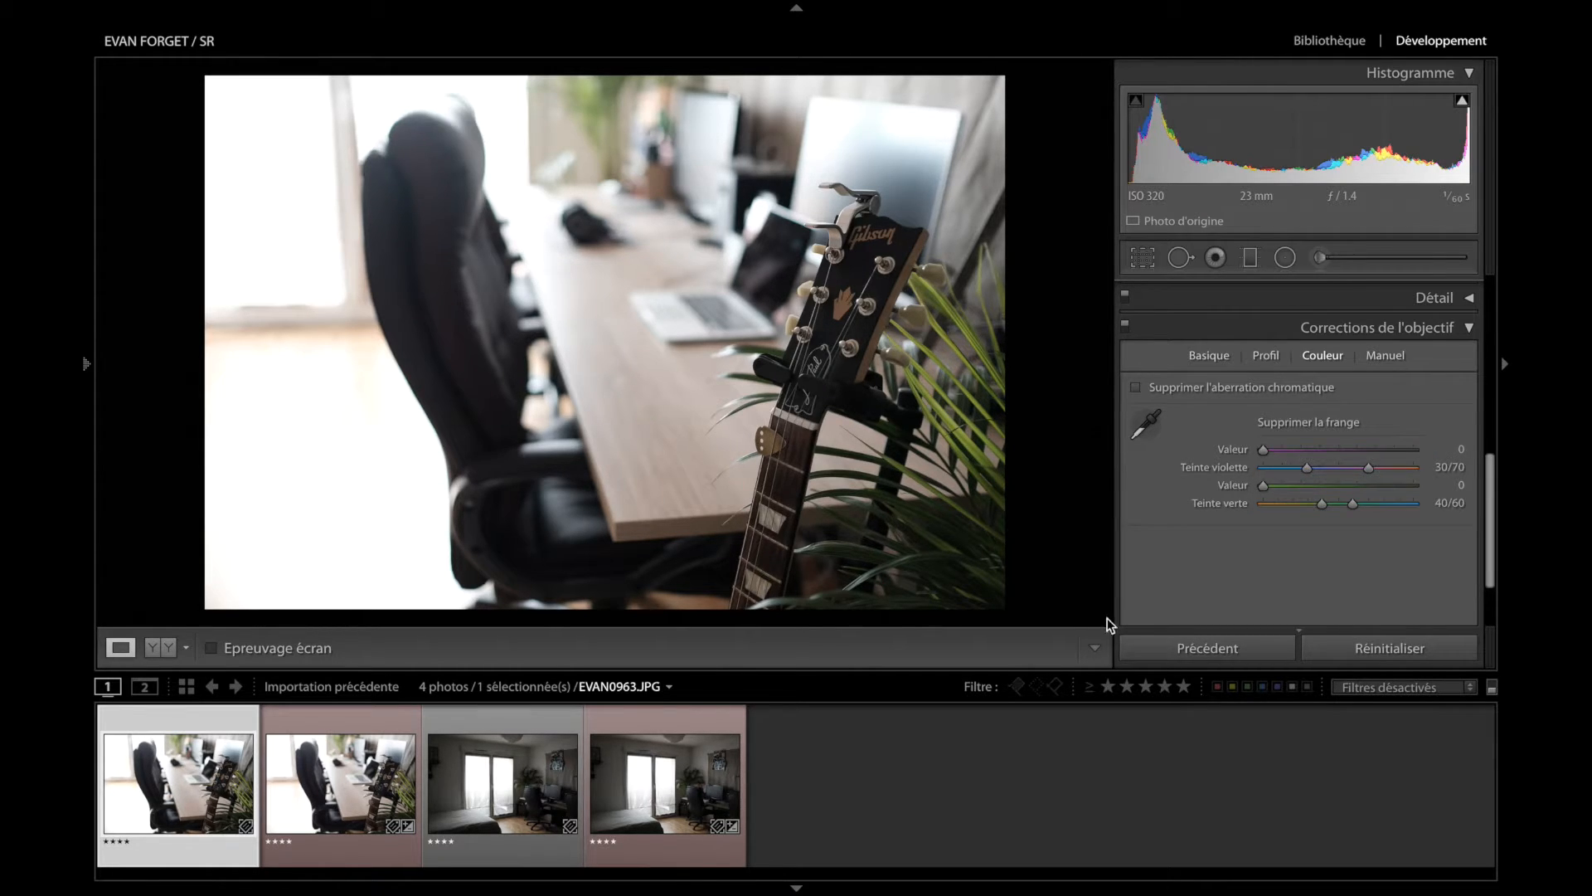
click(1444, 325)
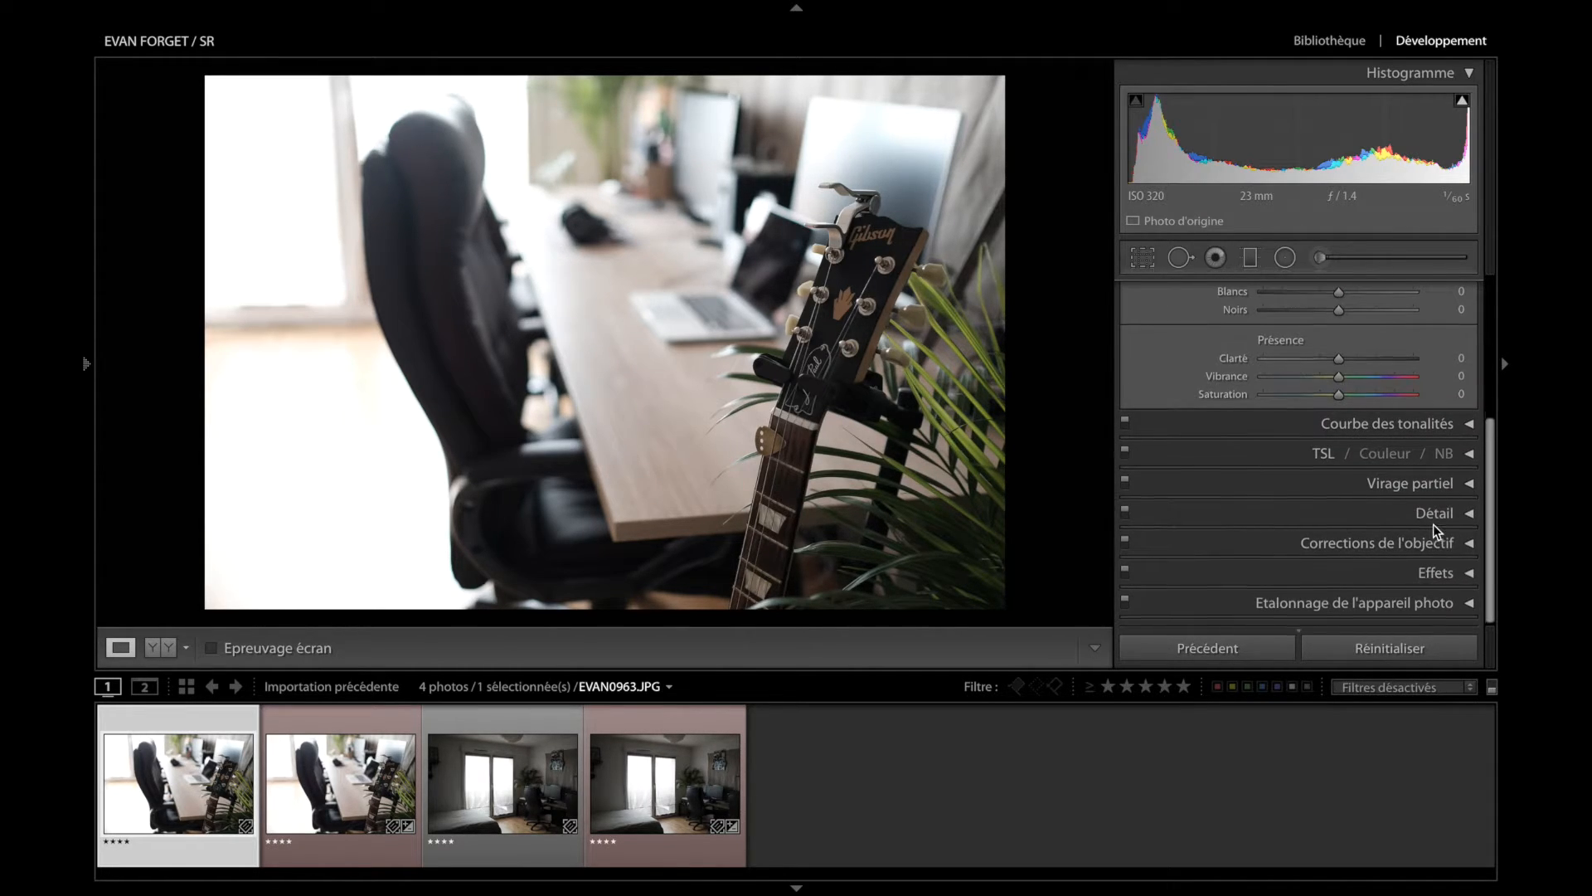
- Set EVAN0963.JPG's clarity to +51, contrast to +47, highlights to -49 and shadows to -13 in the basic adjustments
scroll(1436, 529, up, 5)
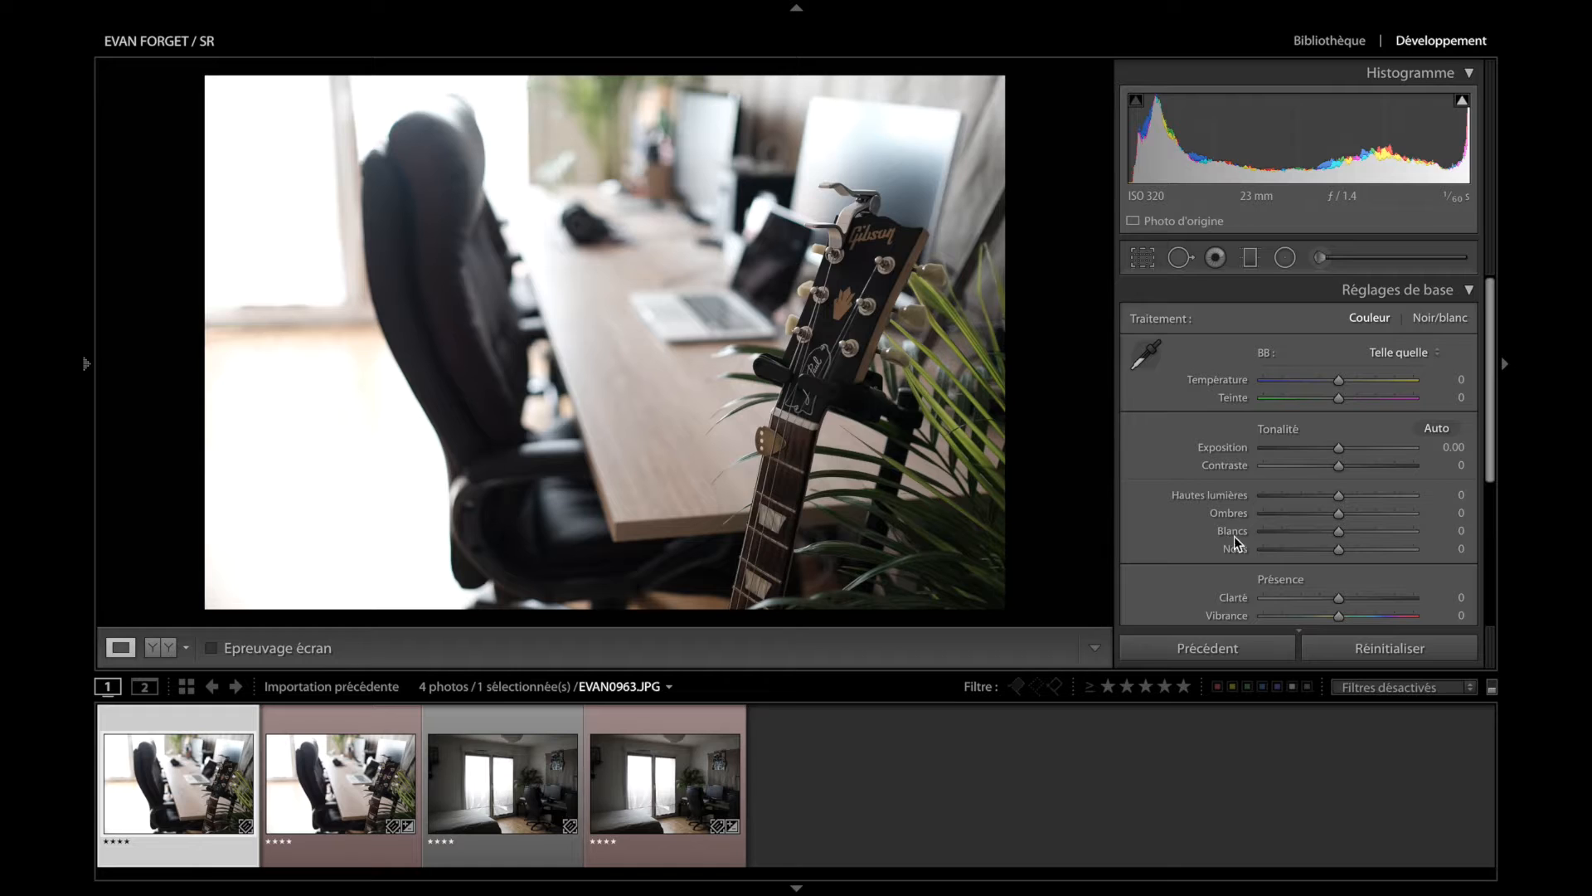
click(1376, 599)
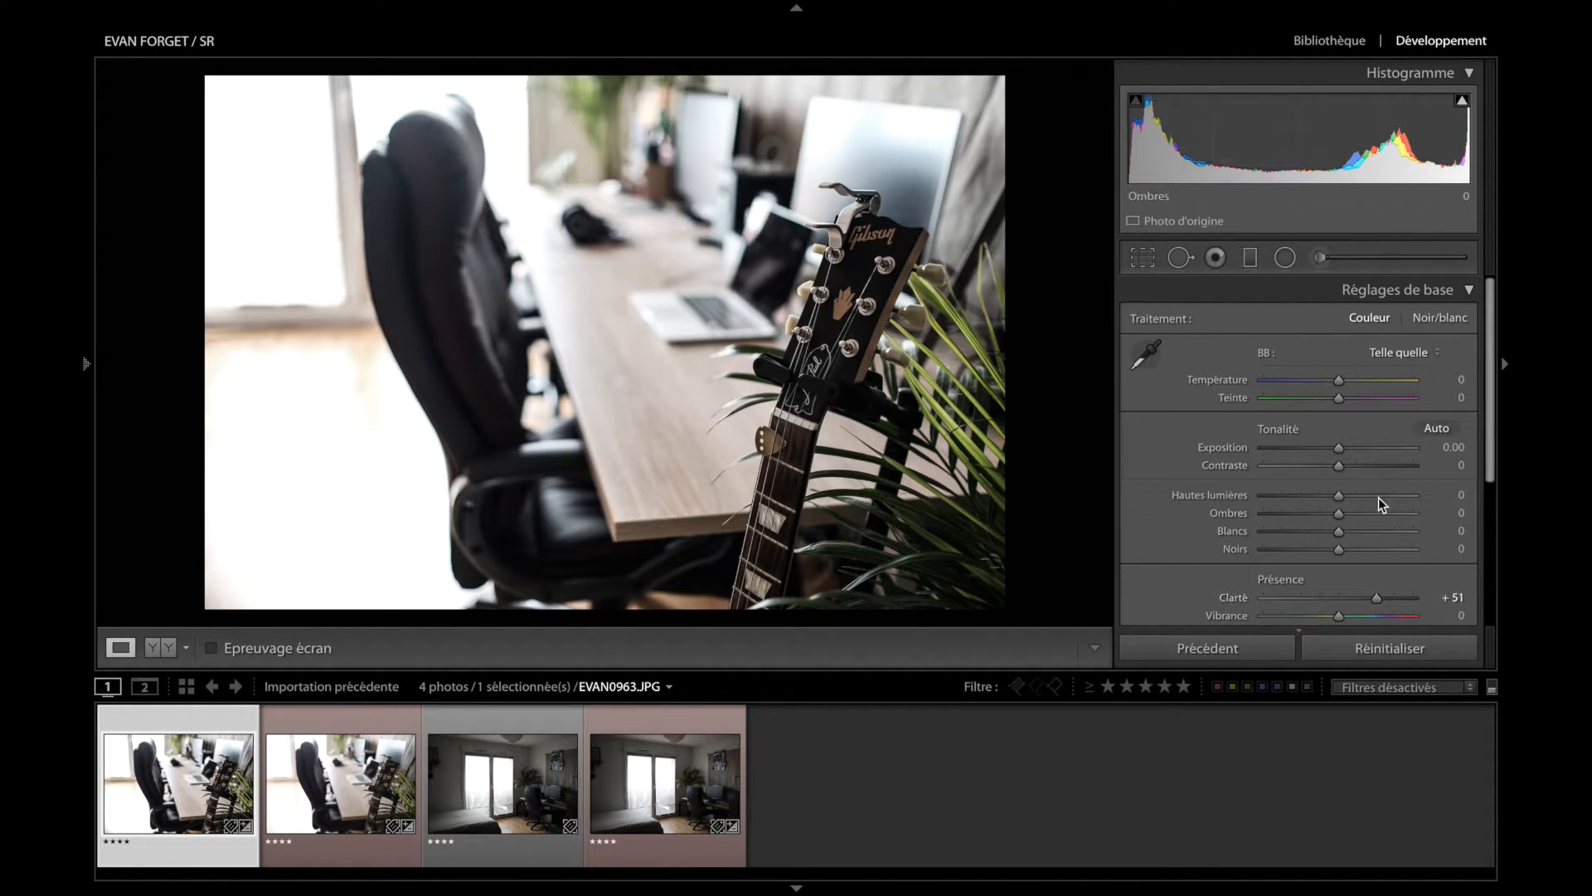
click(1374, 466)
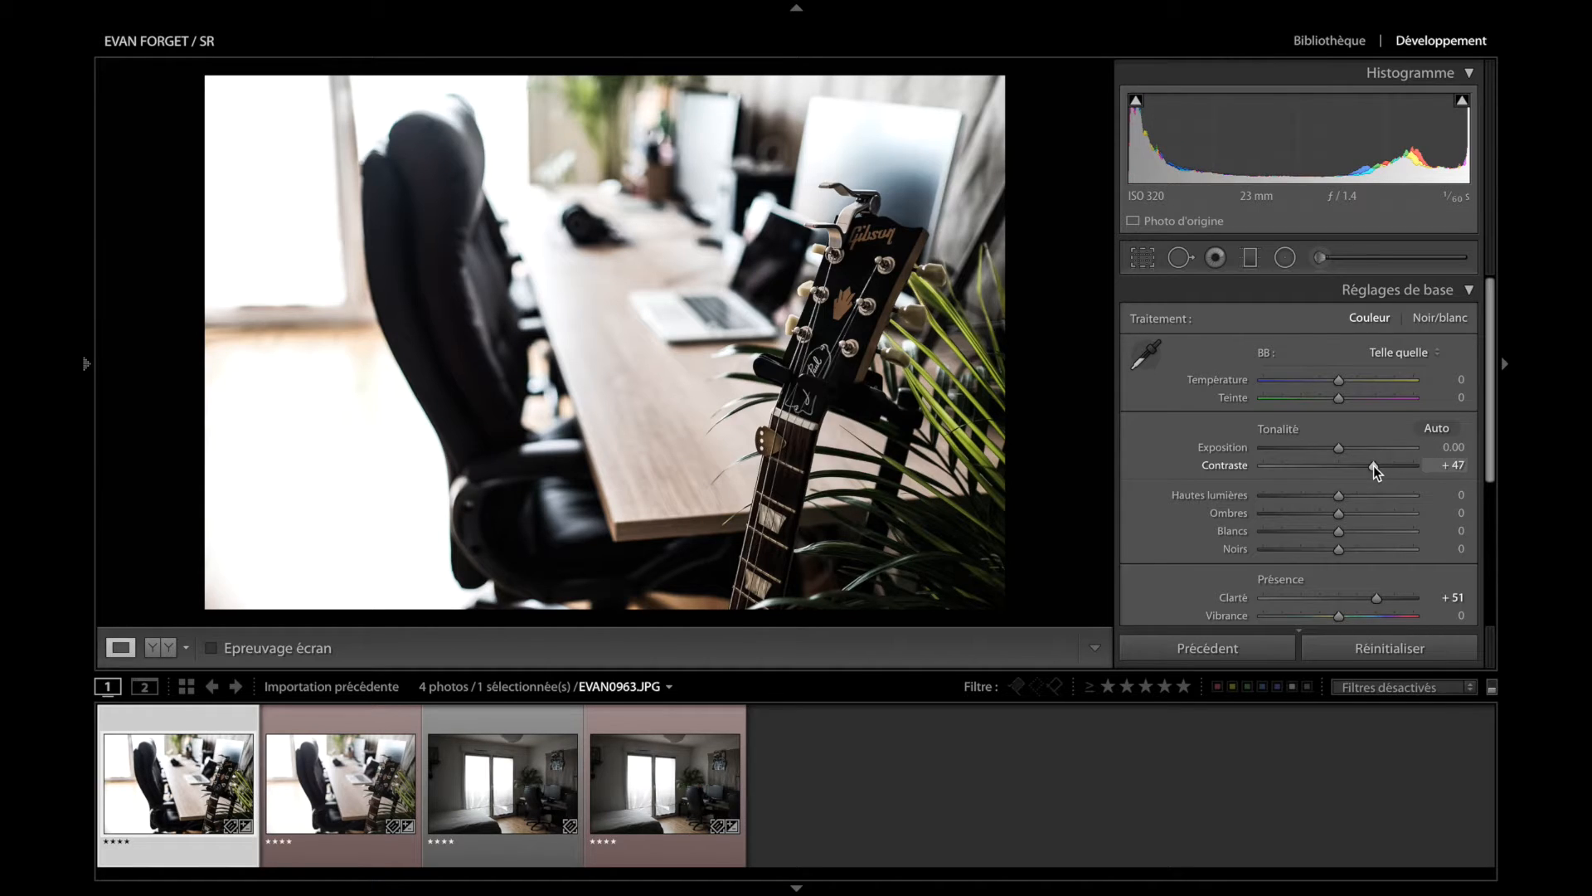
click(1299, 496)
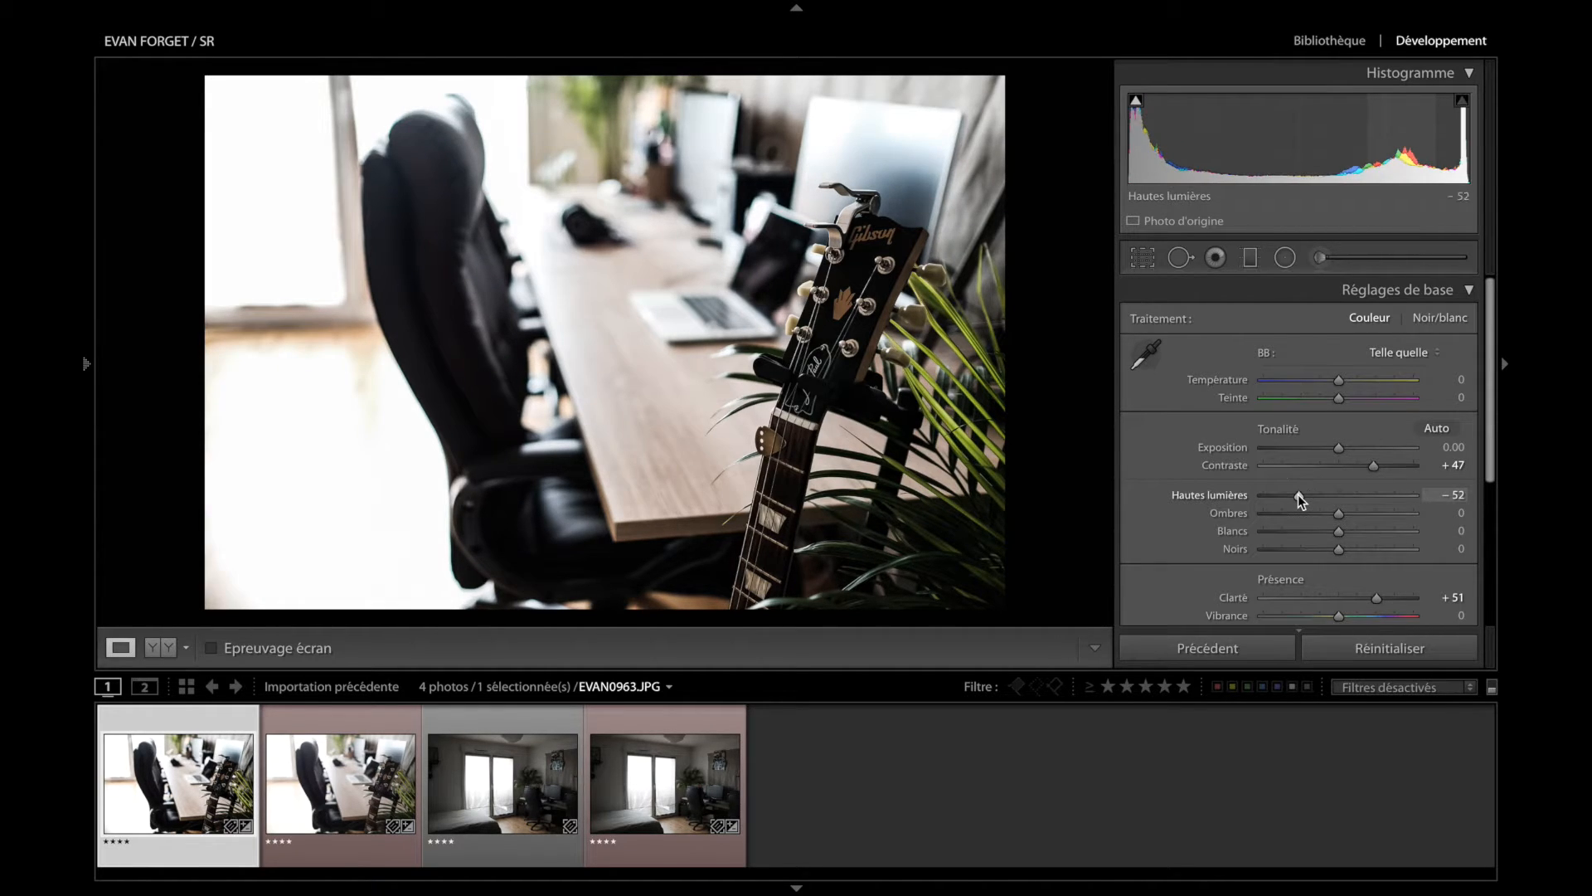
drag(1299, 496, 1302, 499)
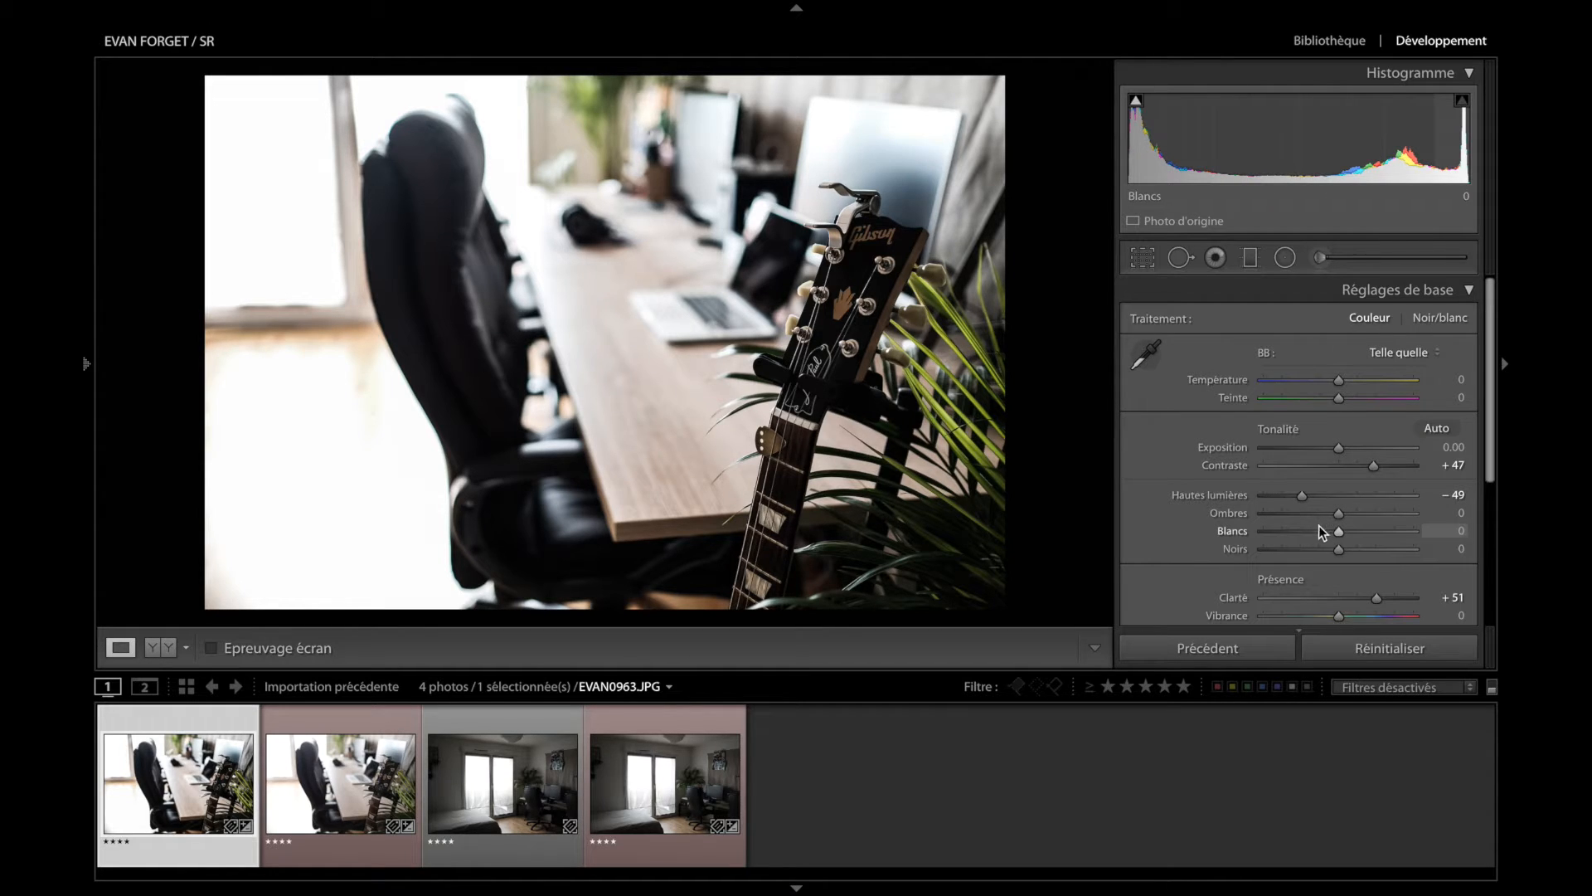
mouse_move(1344, 519)
mouse_down()
mouse_move(1373, 518)
mouse_move(1330, 519)
mouse_up()
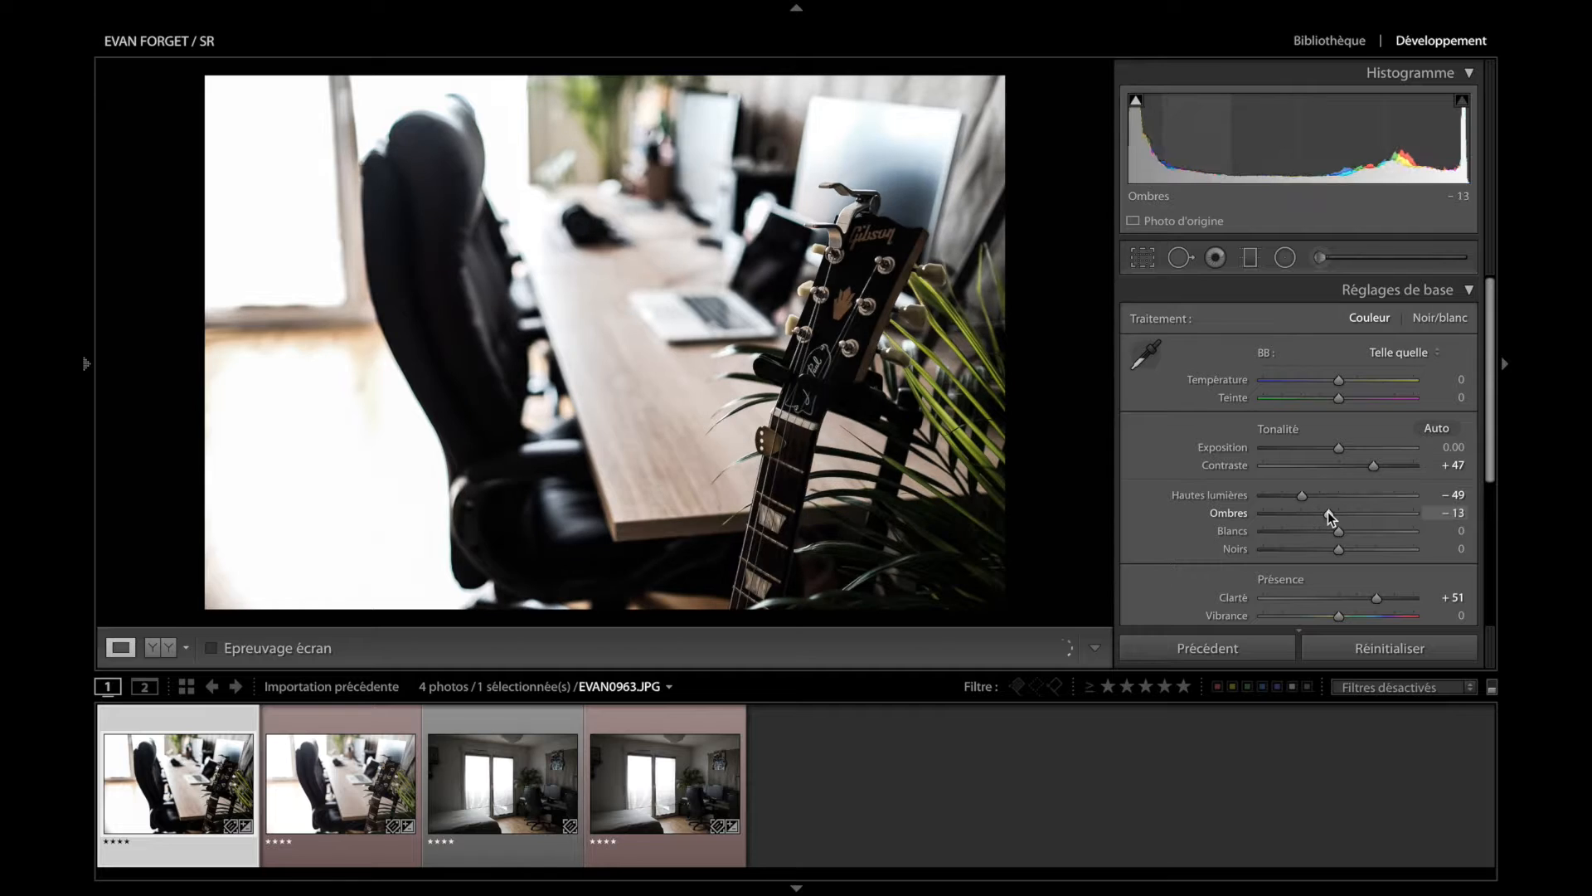
scroll(1275, 554, down, 2)
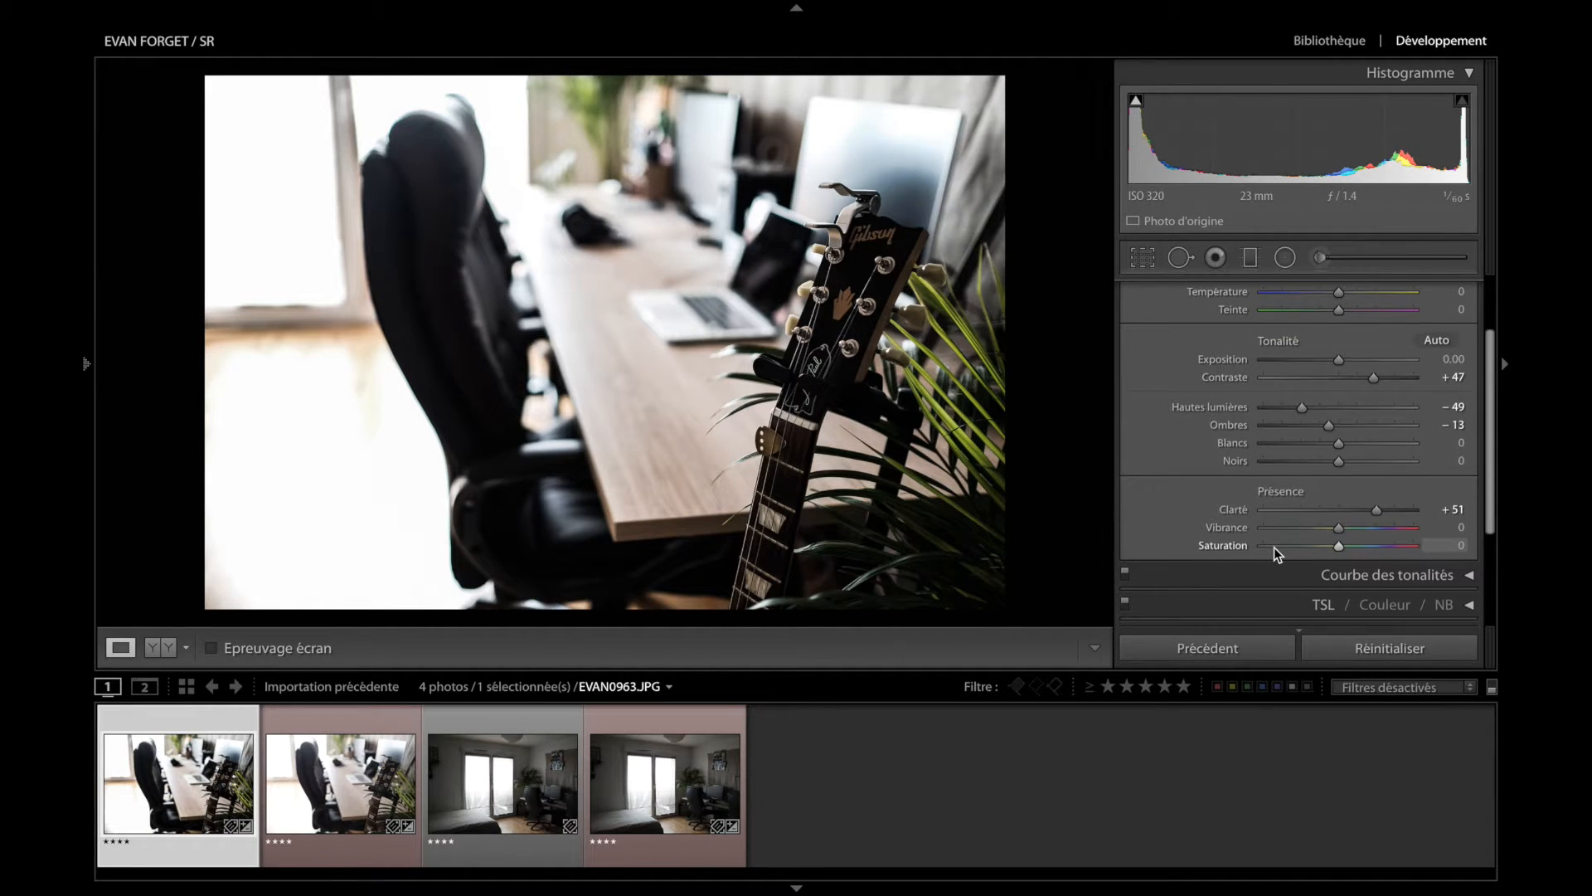
scroll(1275, 554, up, 1)
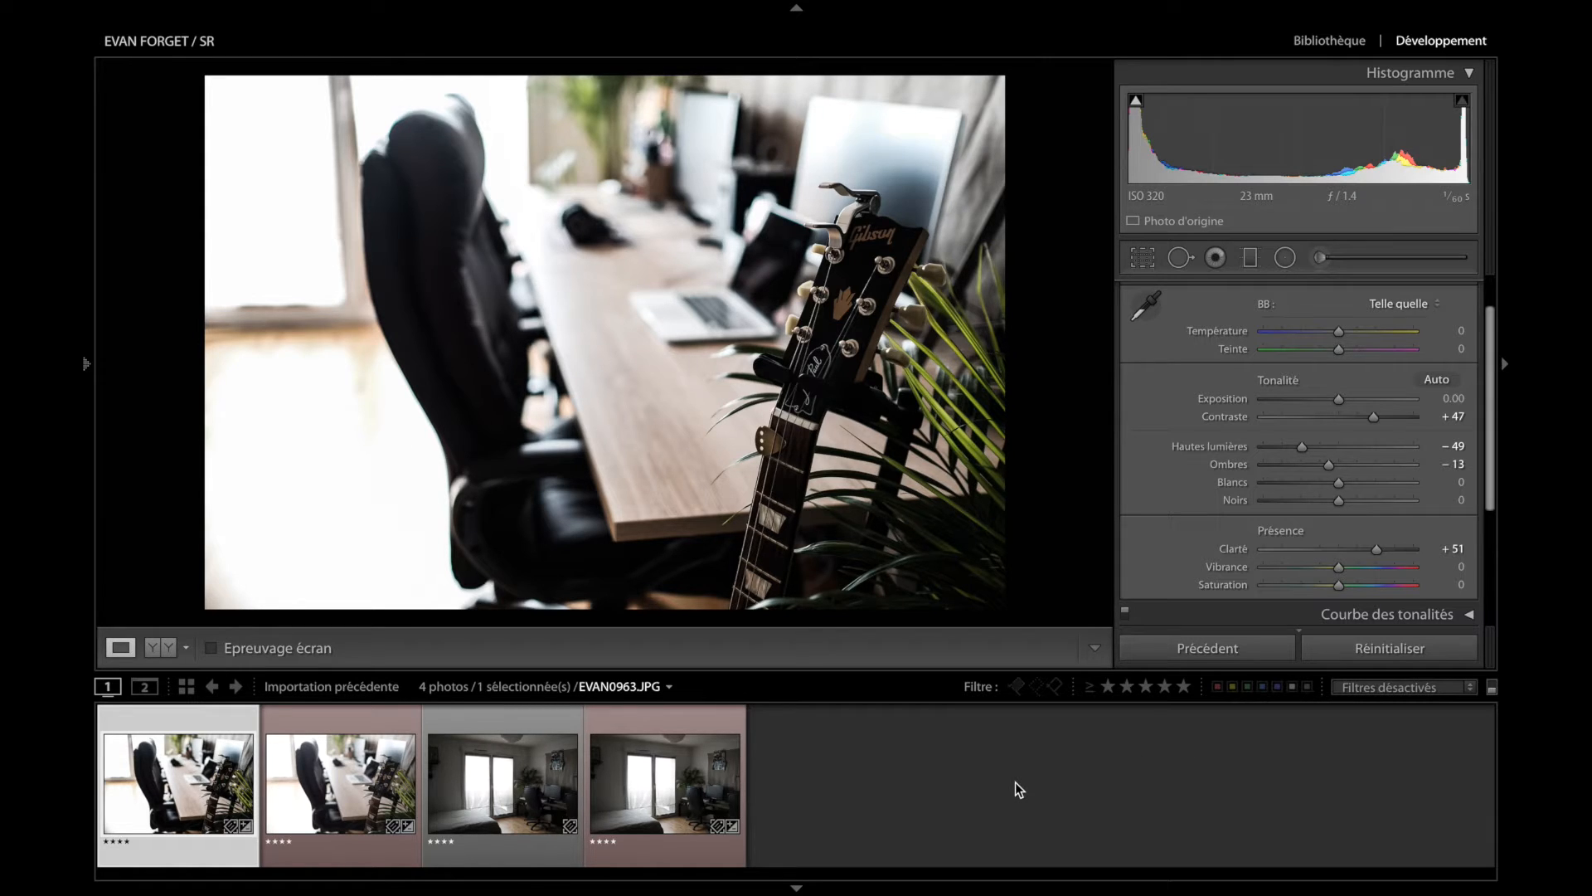
- Copy the develop settings of EVAN0963.JPG with the preset selection of parameters and paste them onto EVAN0963.RAF
key(super+shift+c)
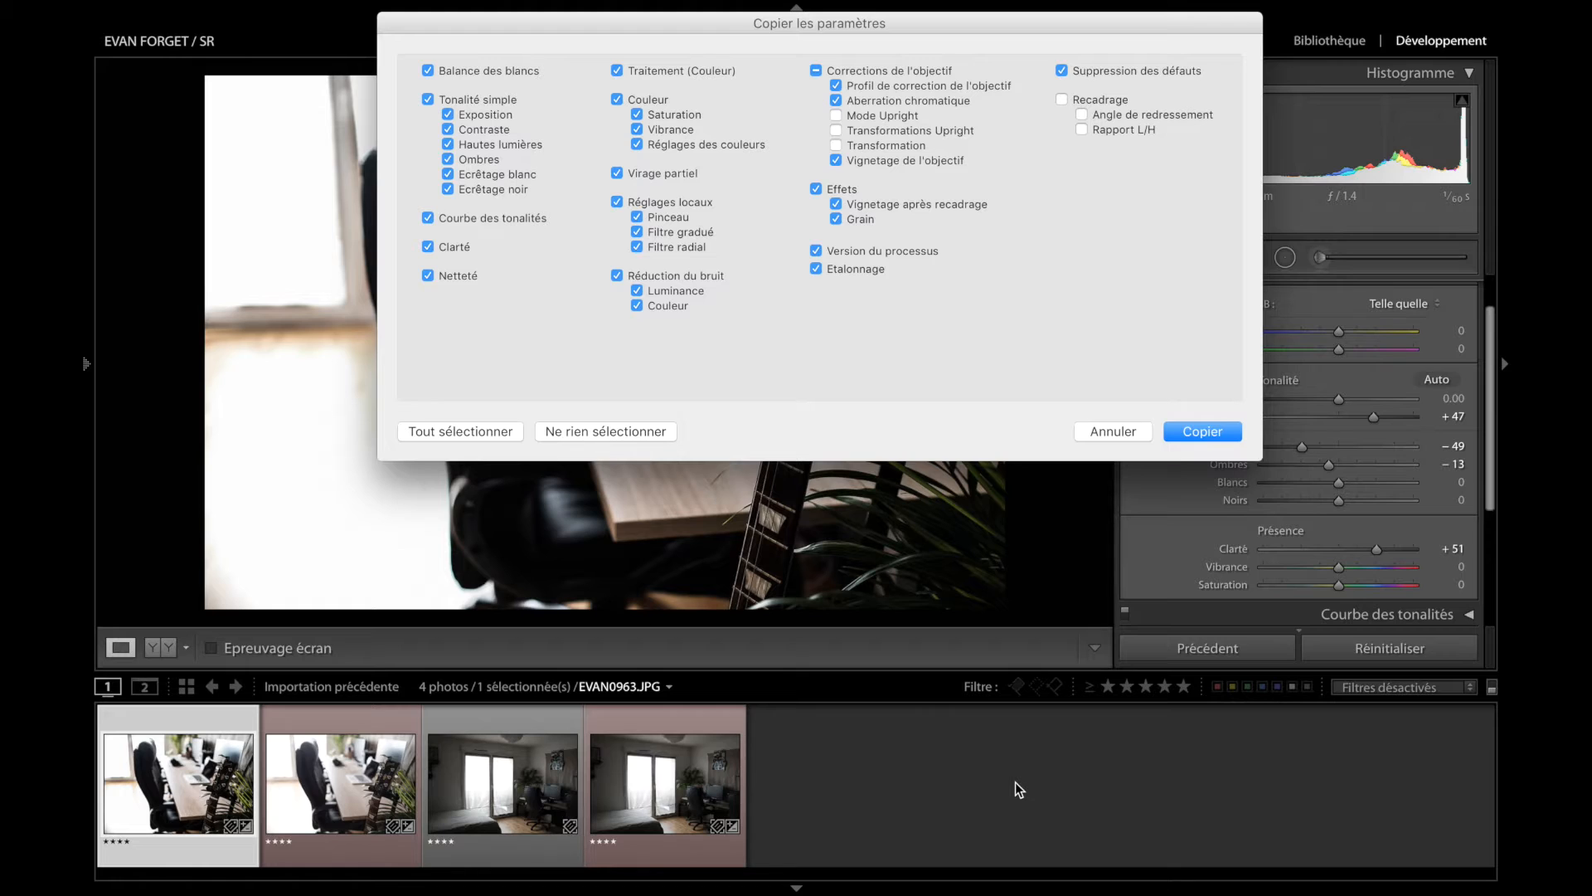
click(1205, 431)
key(Right)
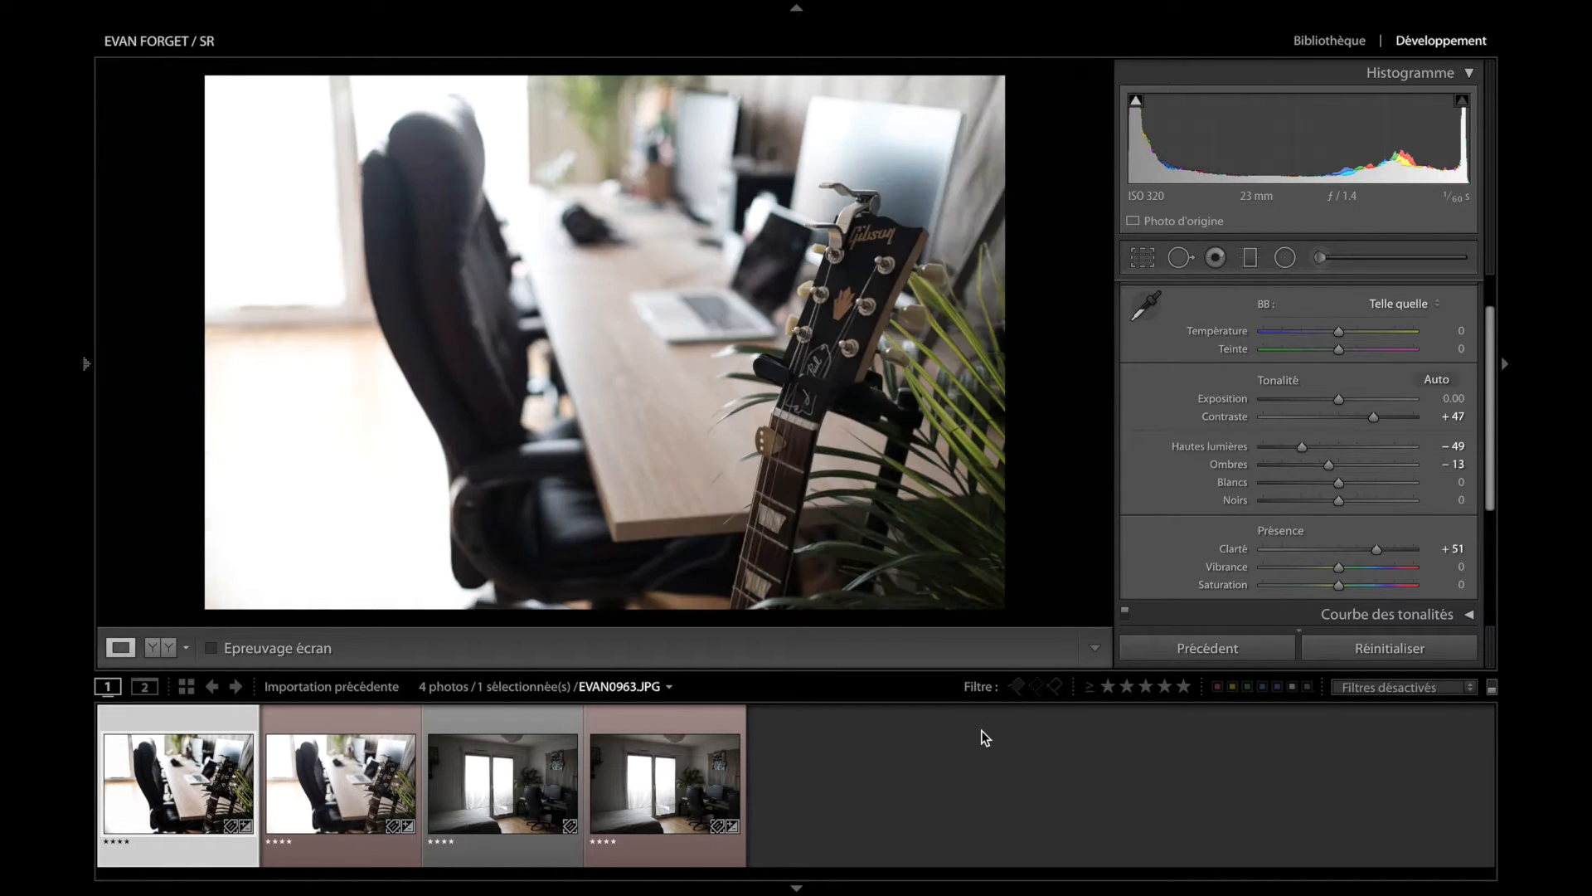
key(super+shift+v)
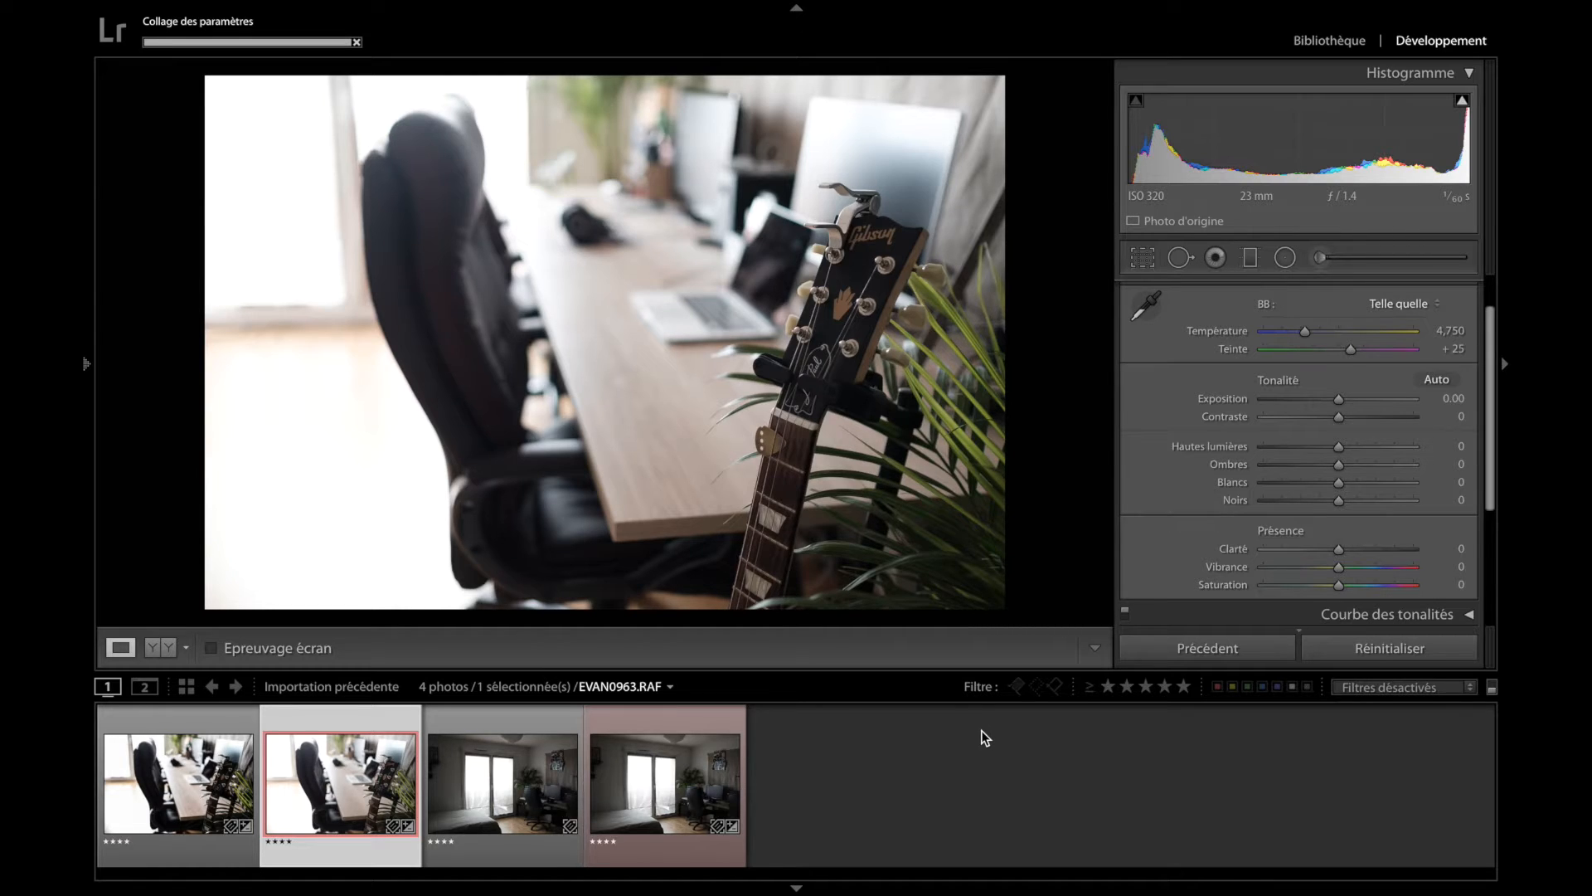
- Compare EVAN0963.JPG and EVAN0963.RAF with the same adjustments by alternating between them, examining the bright window and floor areas
key(Left)
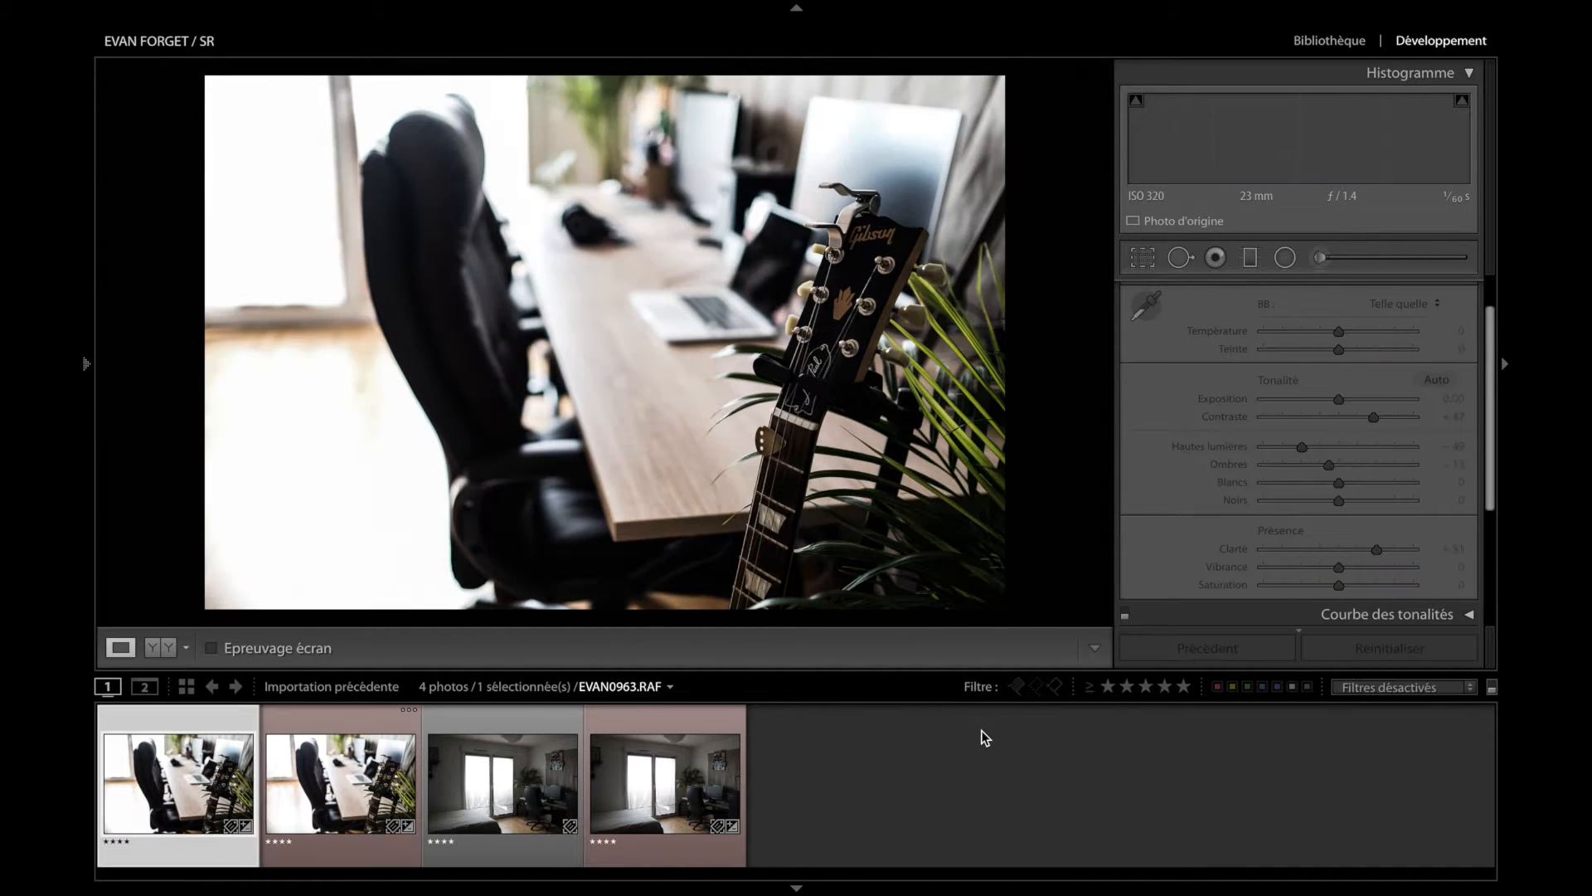
key(Right)
key(Left)
key(Right)
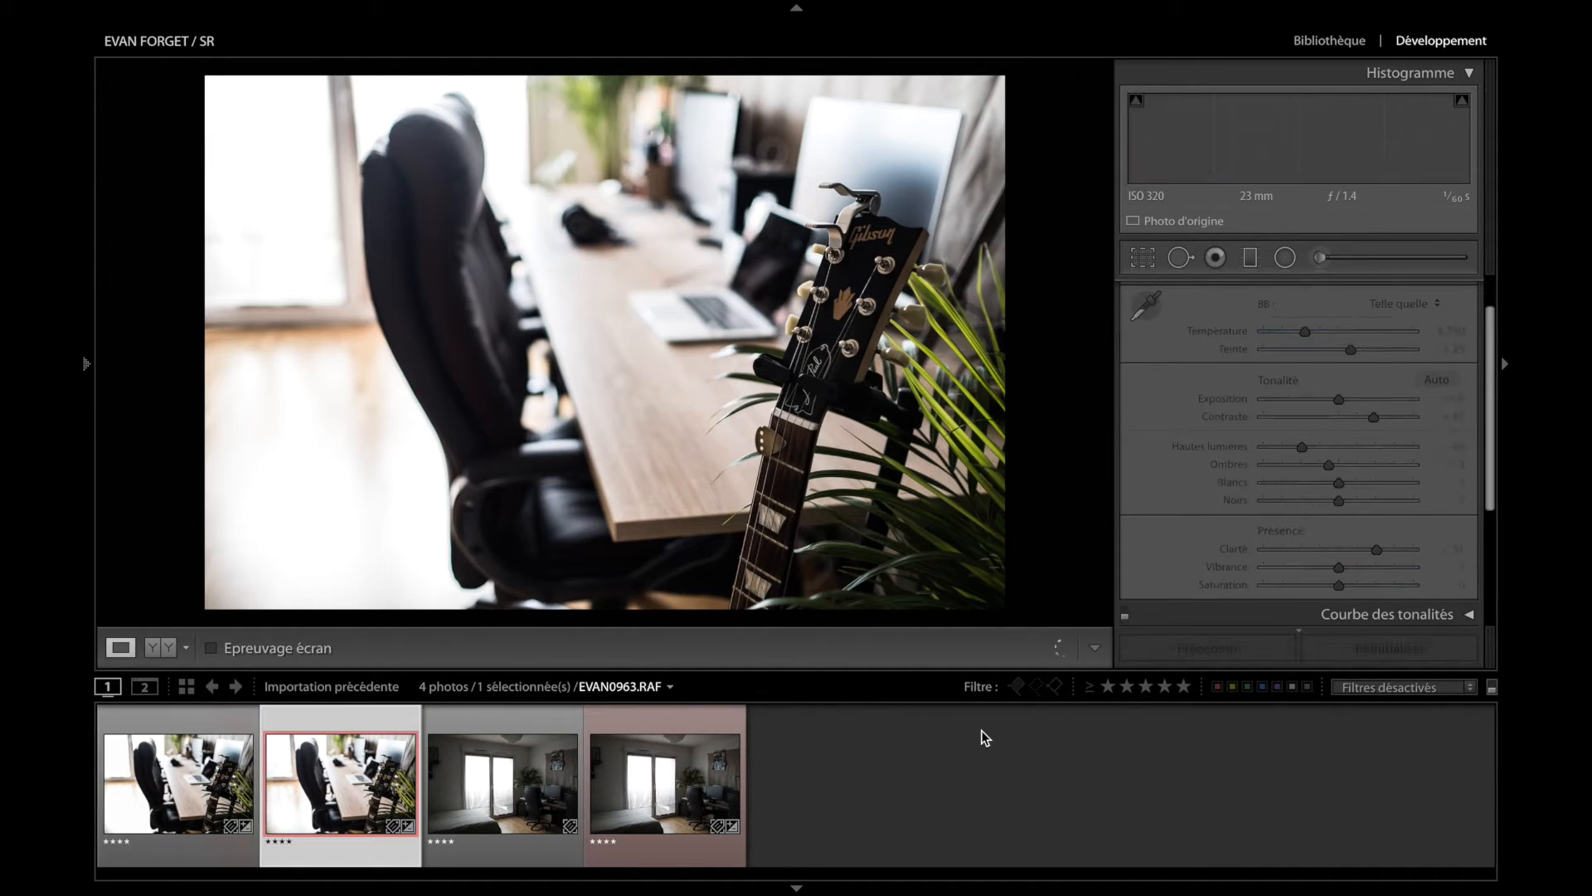
key(Left)
key(Right)
key(Left)
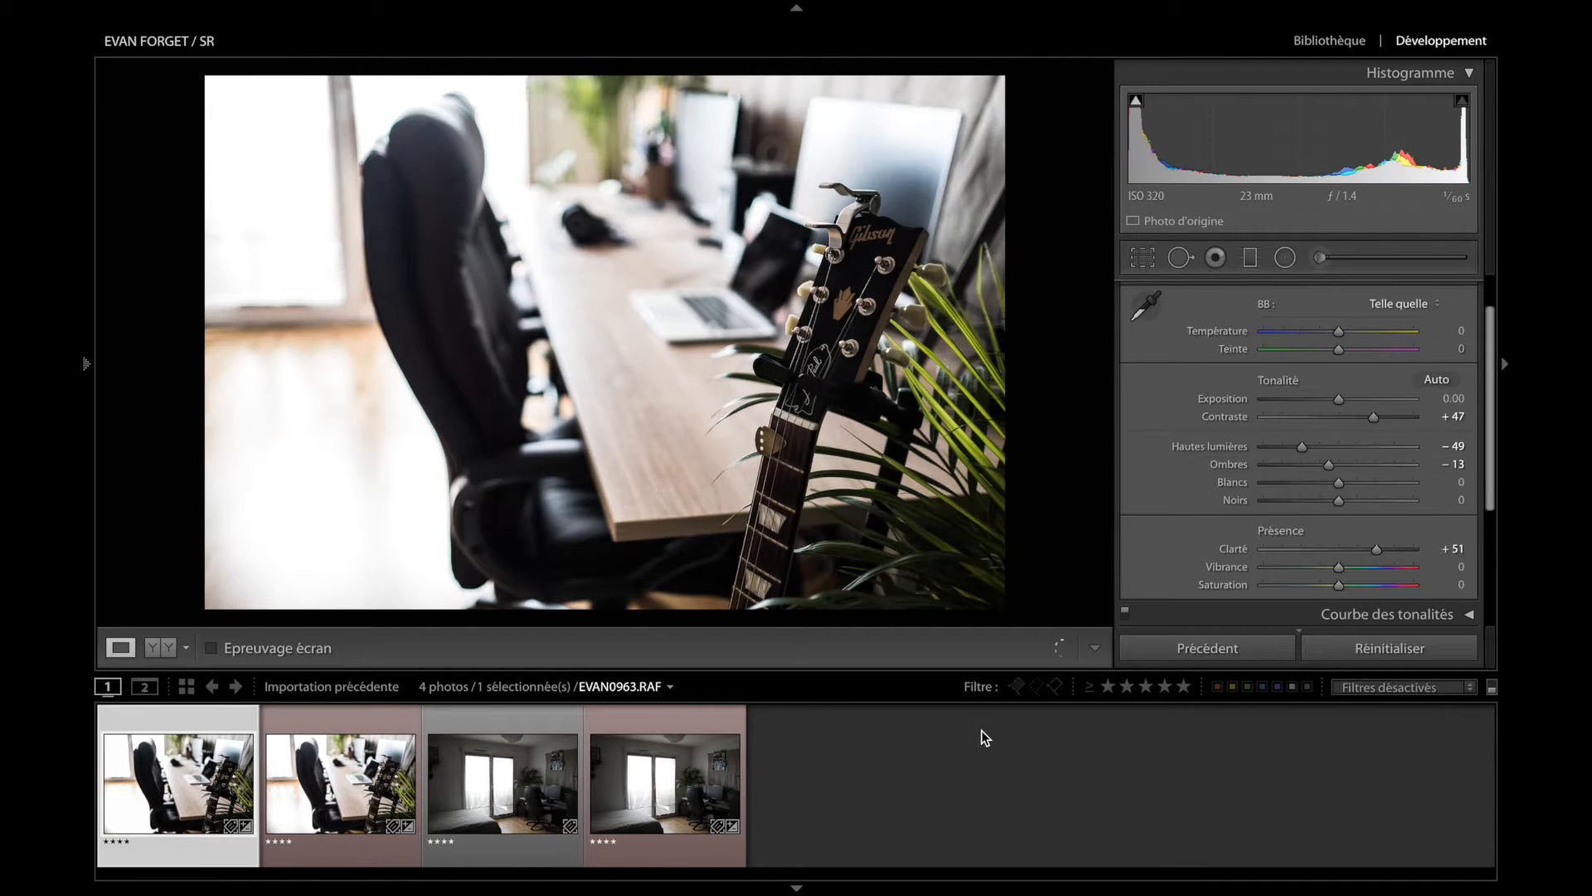
key(Right)
key(Left)
key(Right)
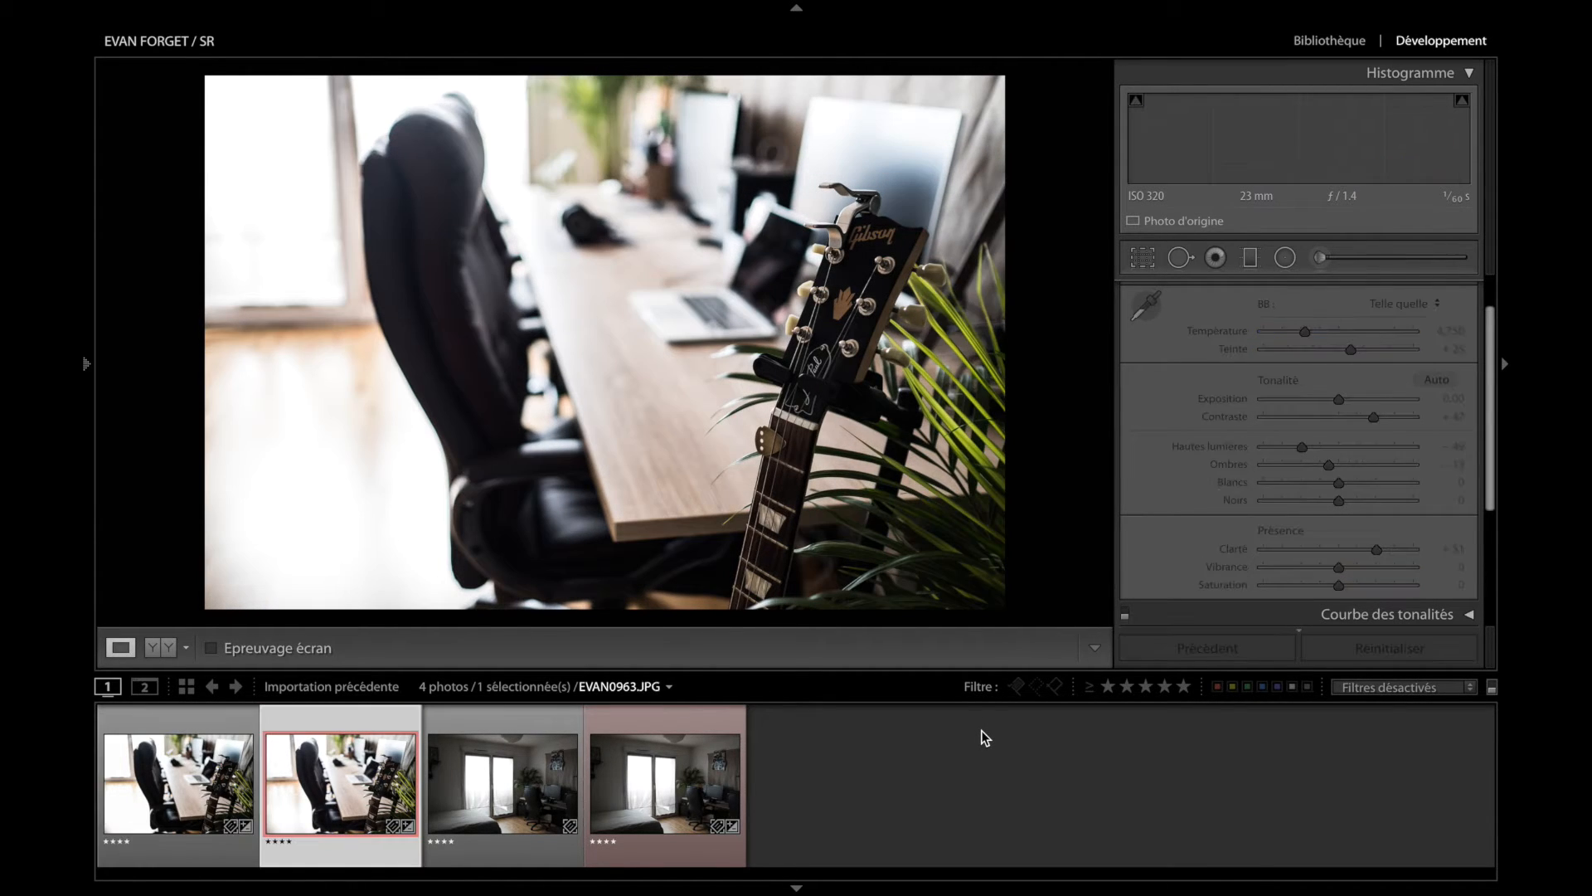
key(Left)
key(Right)
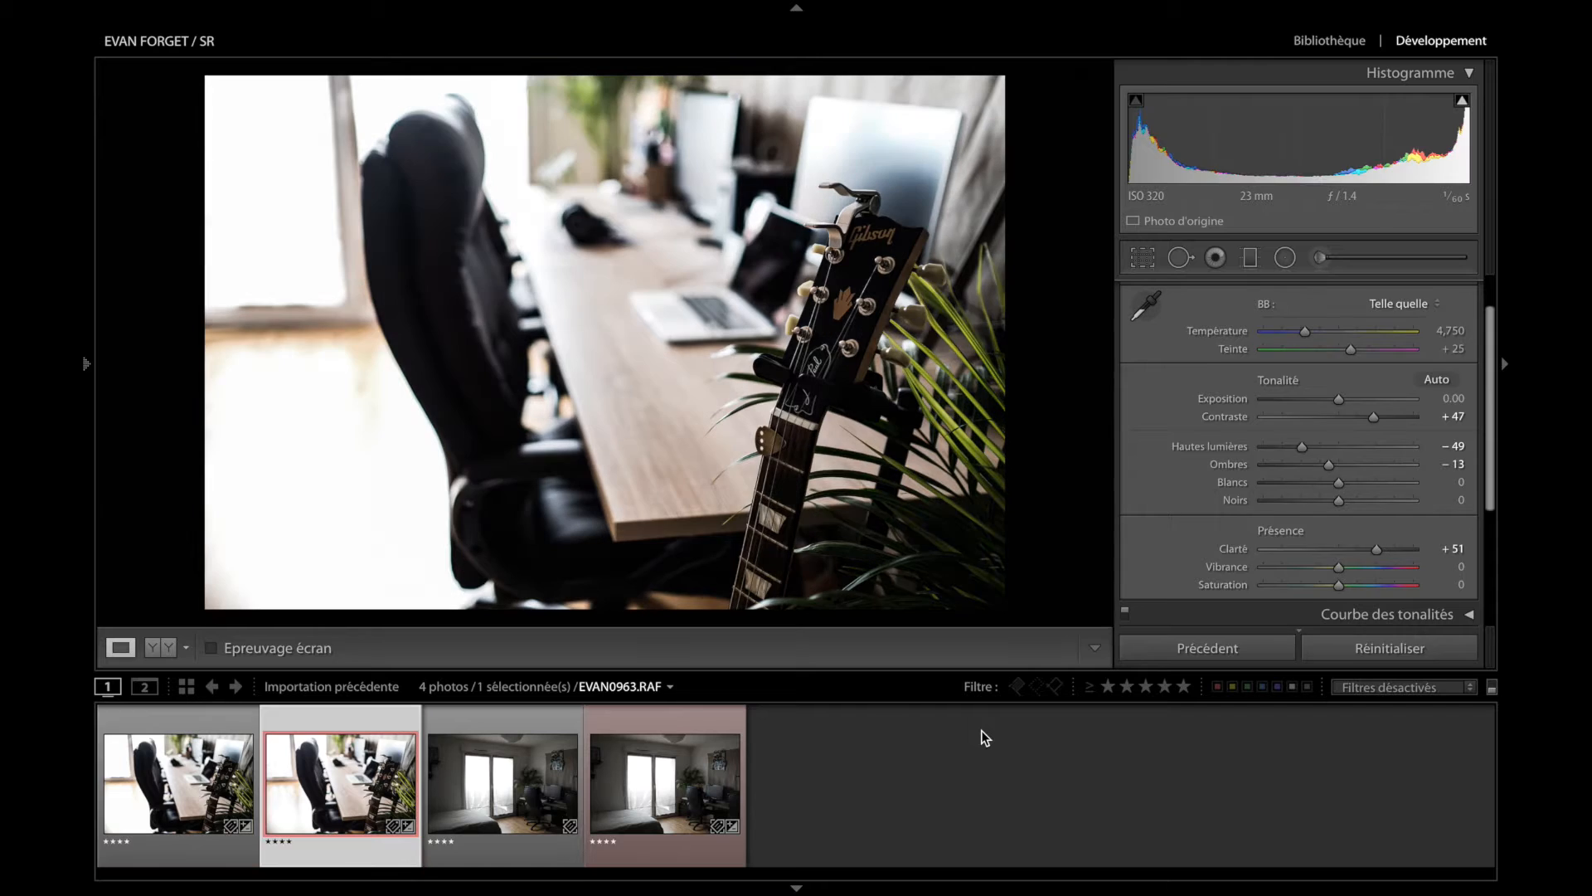
key(Left)
key(Right)
key(Left)
key(Right)
key(Left)
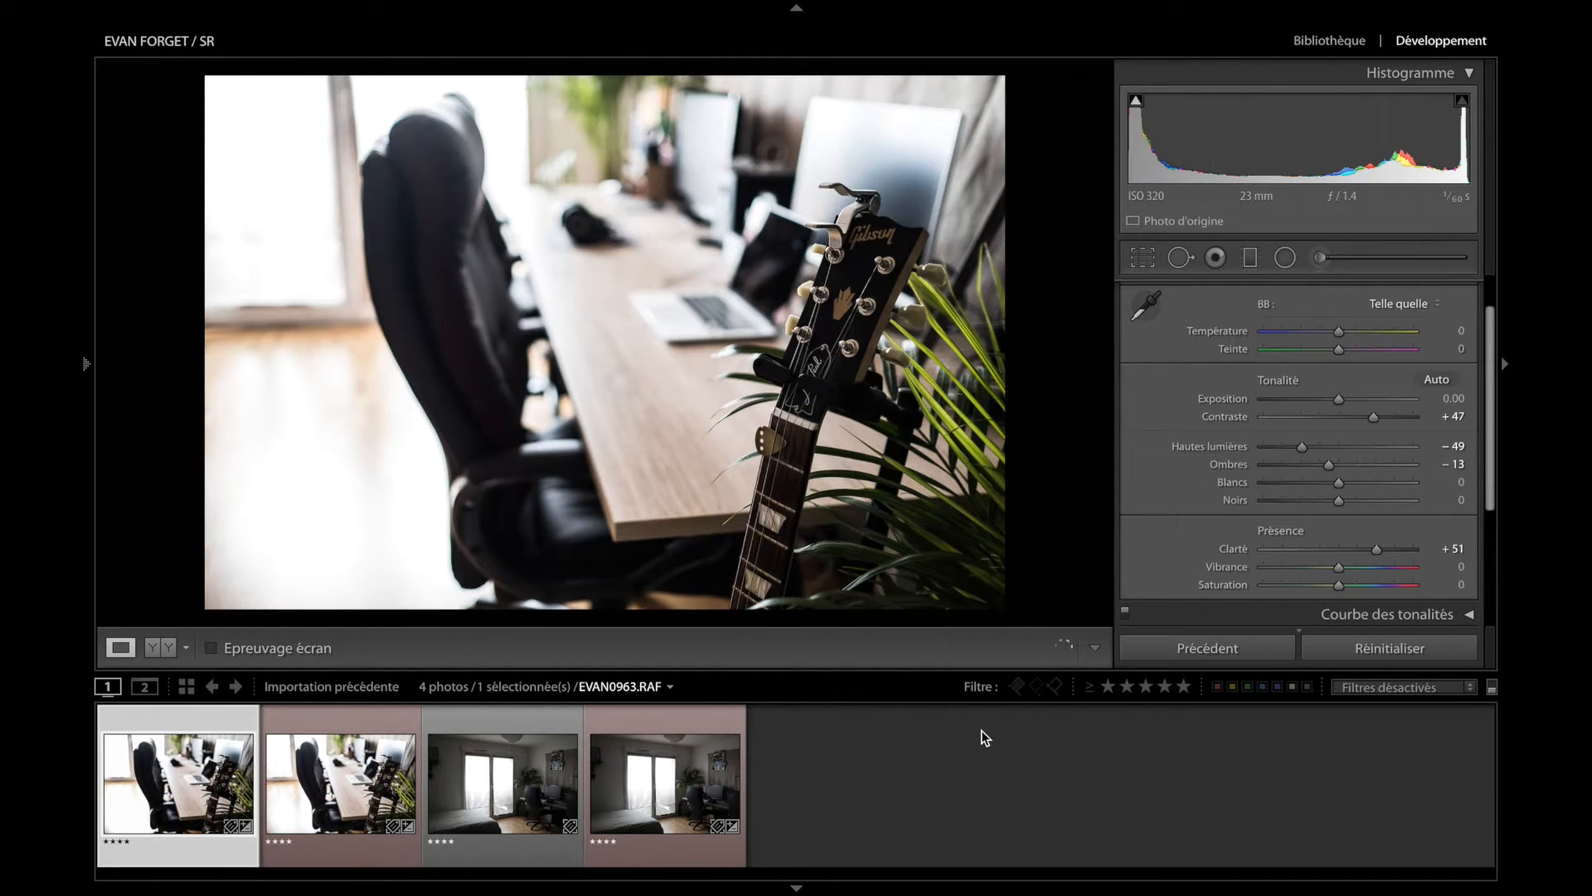
key(Right)
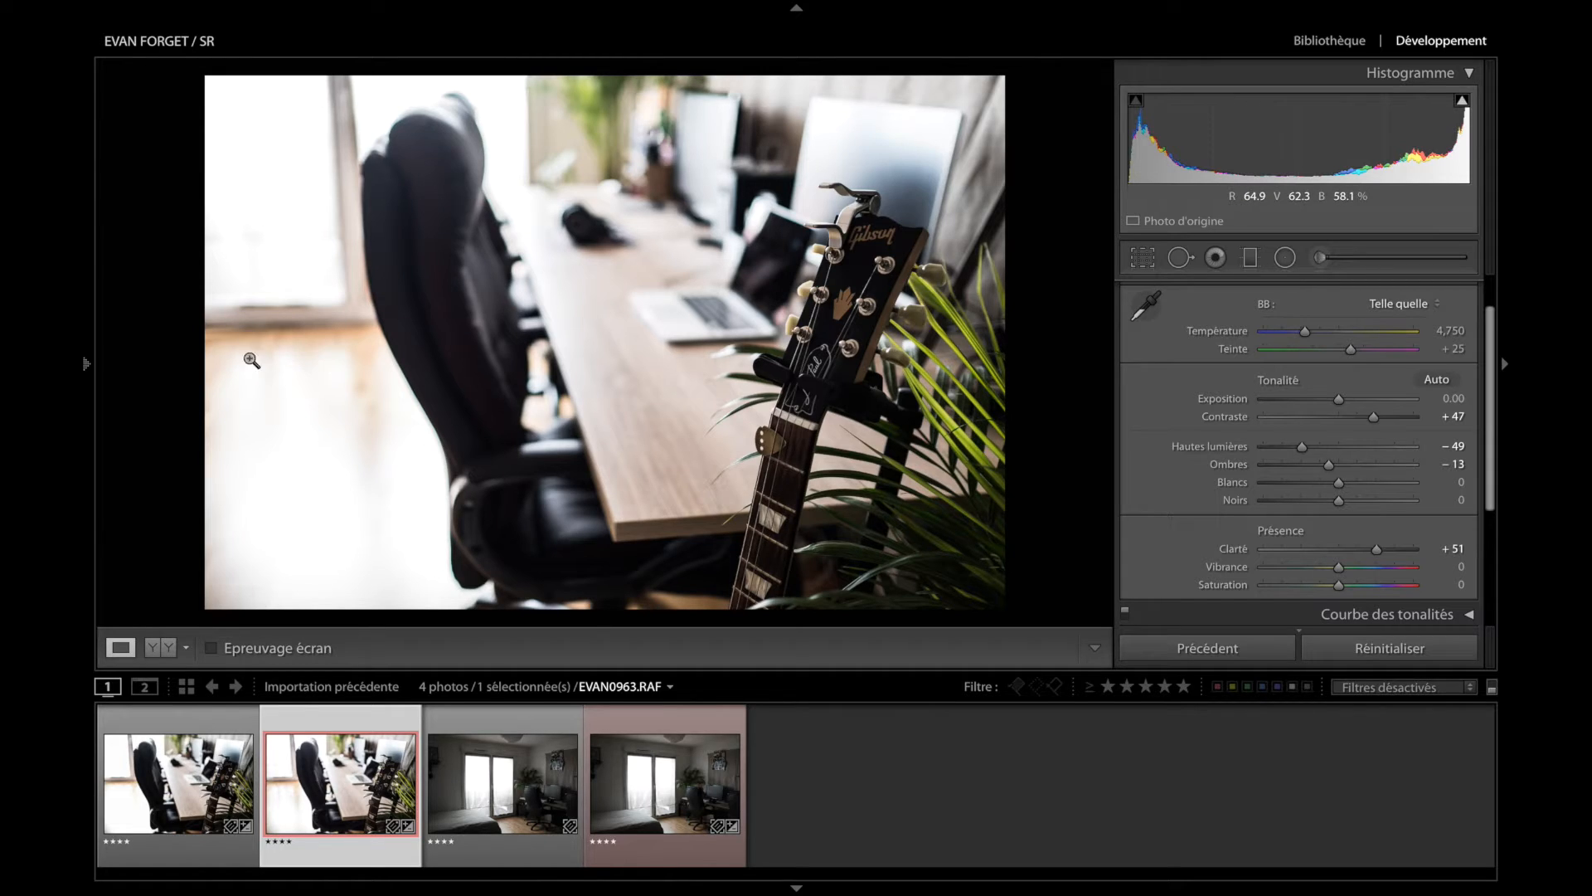
key(Left)
key(Right)
key(Left)
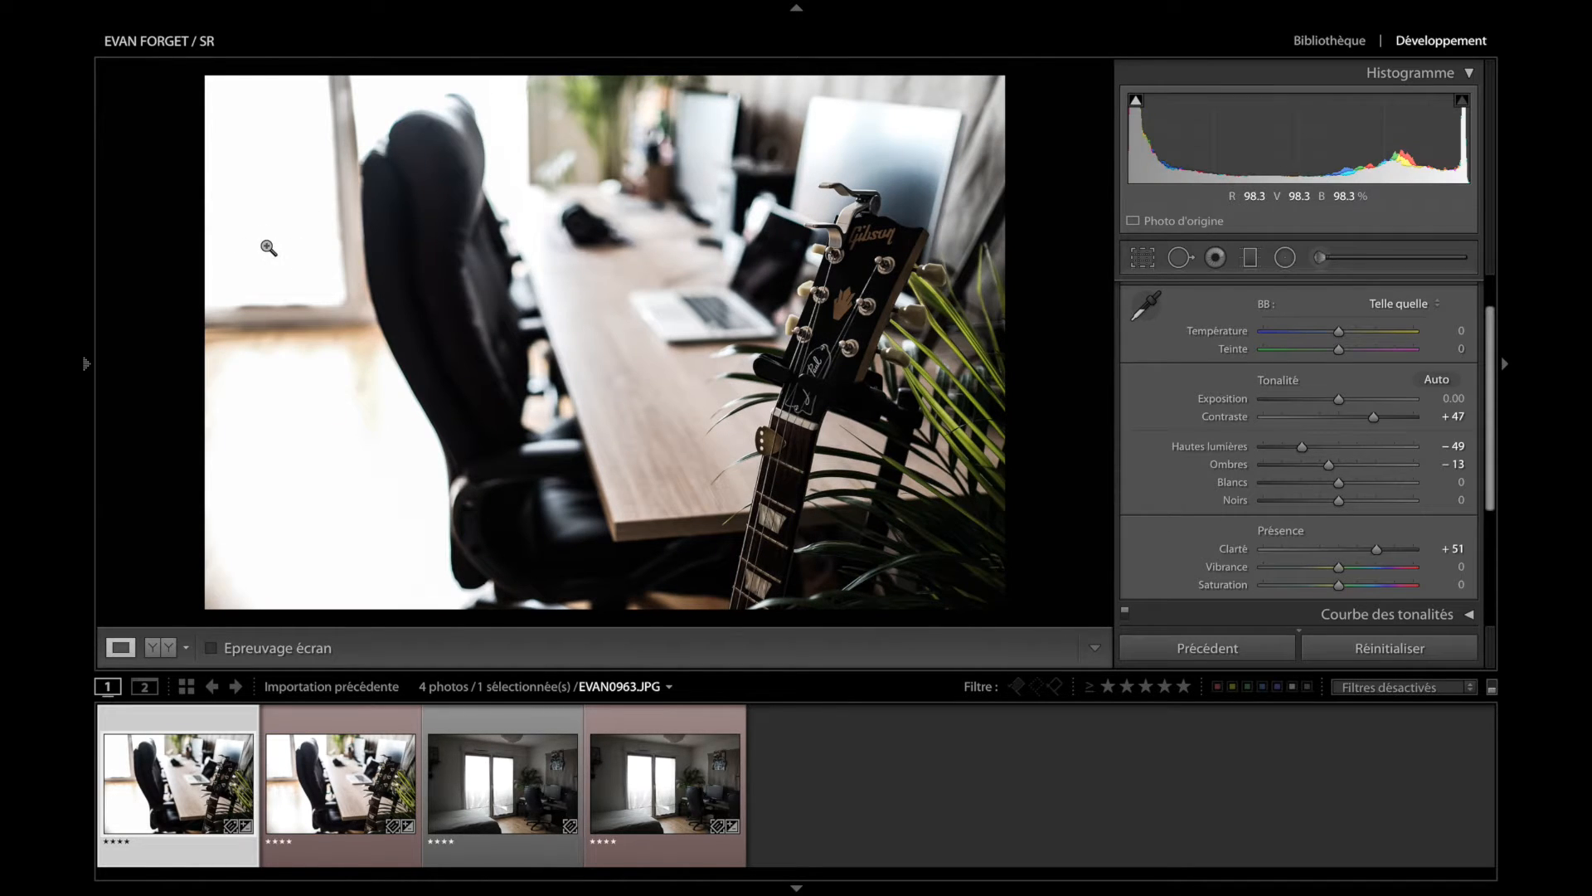
key(Right)
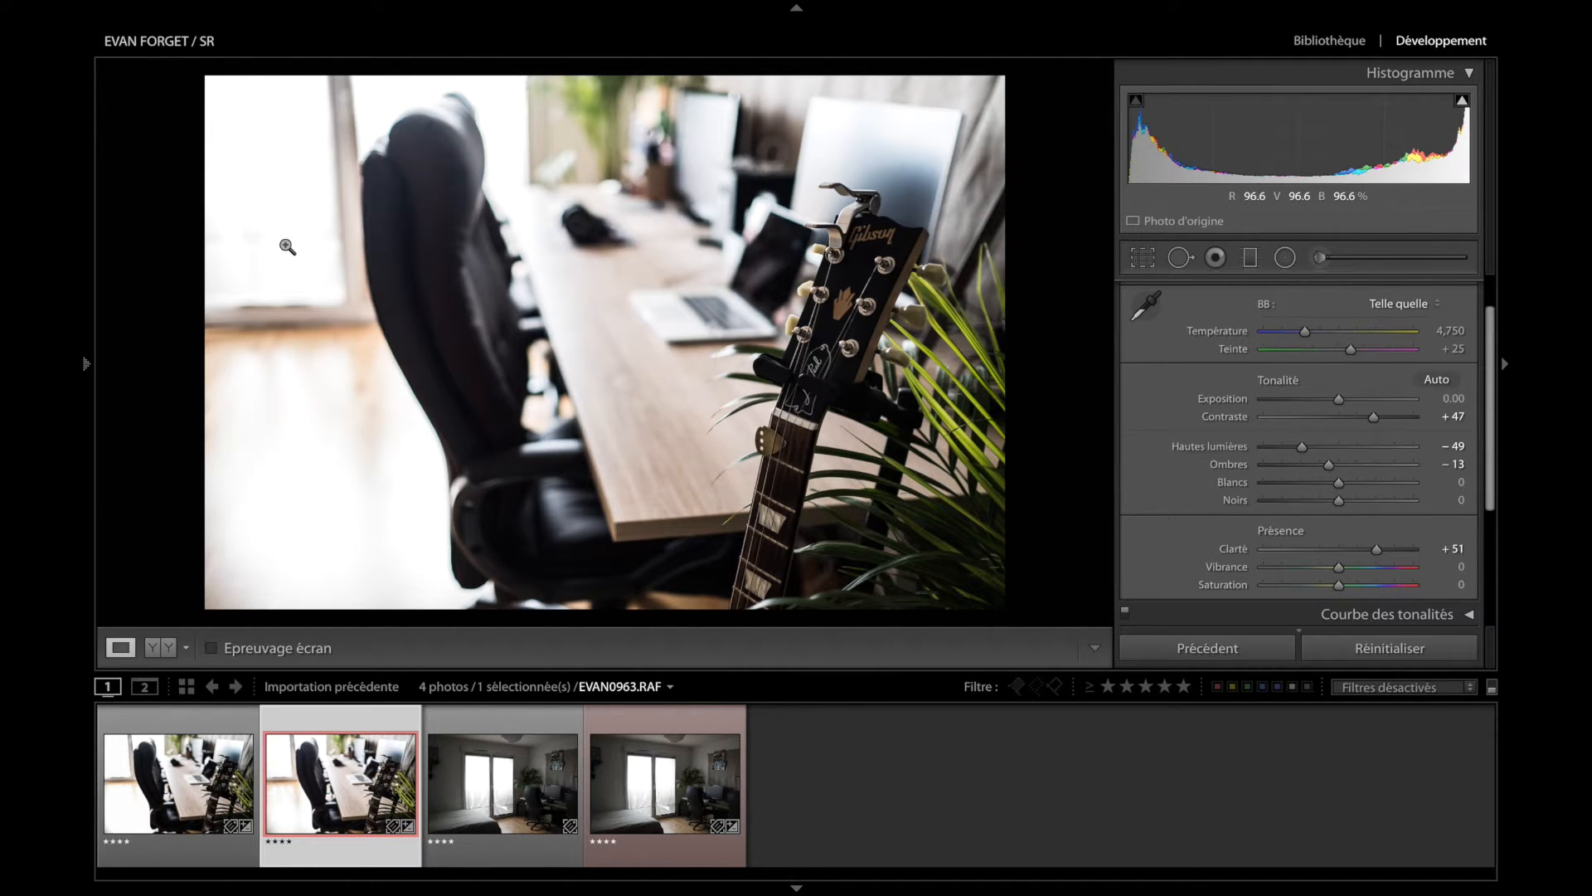
- Set EVAN0963.RAF's highlights to -95, exposure to -0.69 and shadows to +33
drag(1303, 446, 1269, 448)
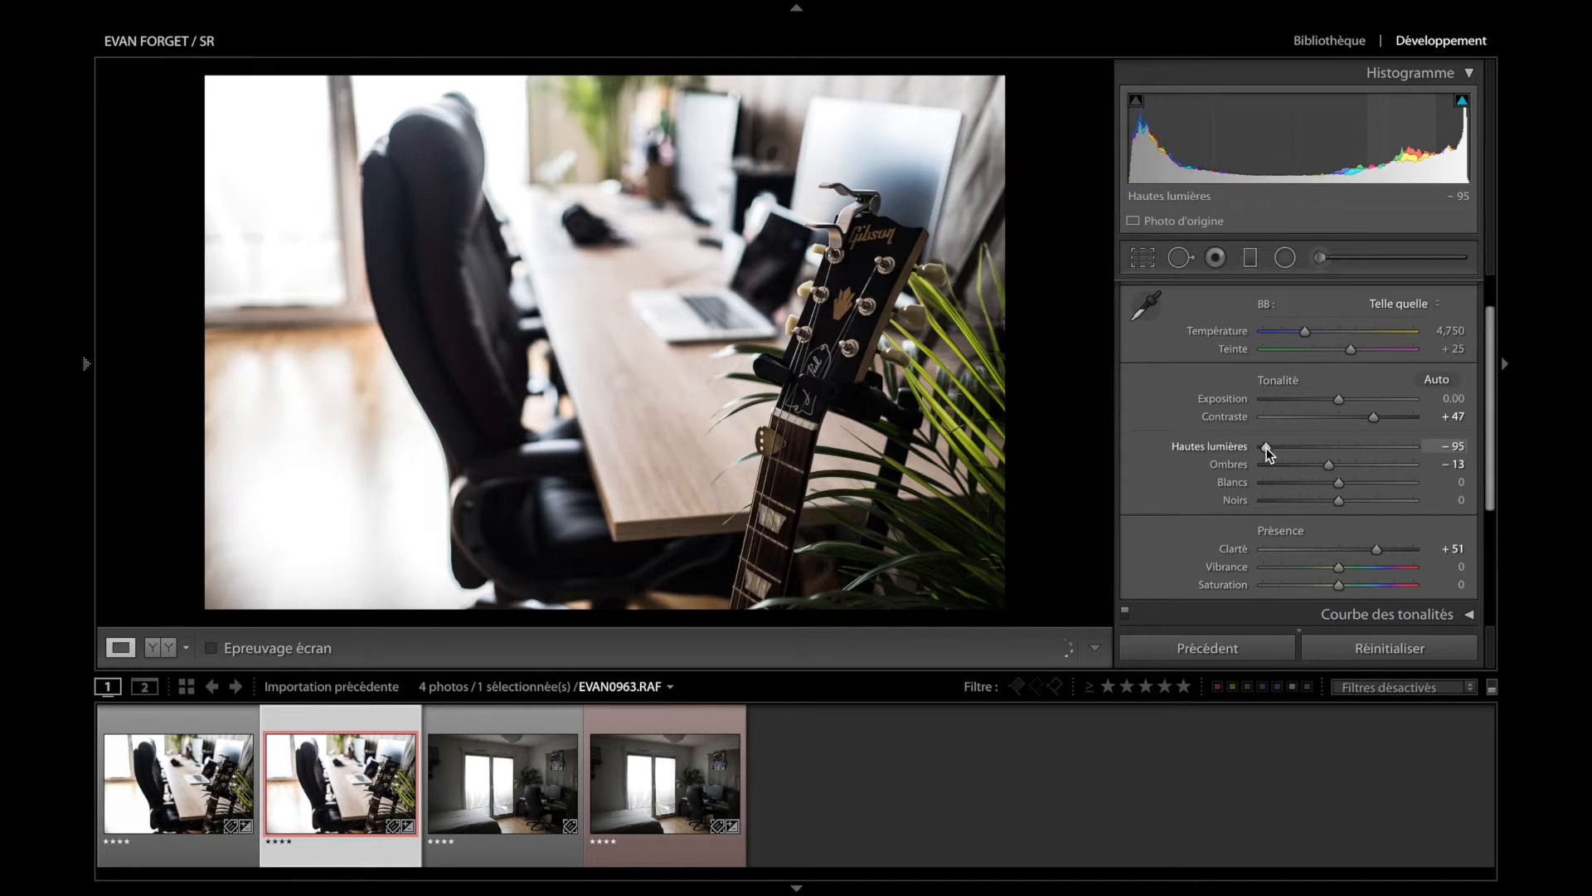
drag(1350, 404, 1327, 400)
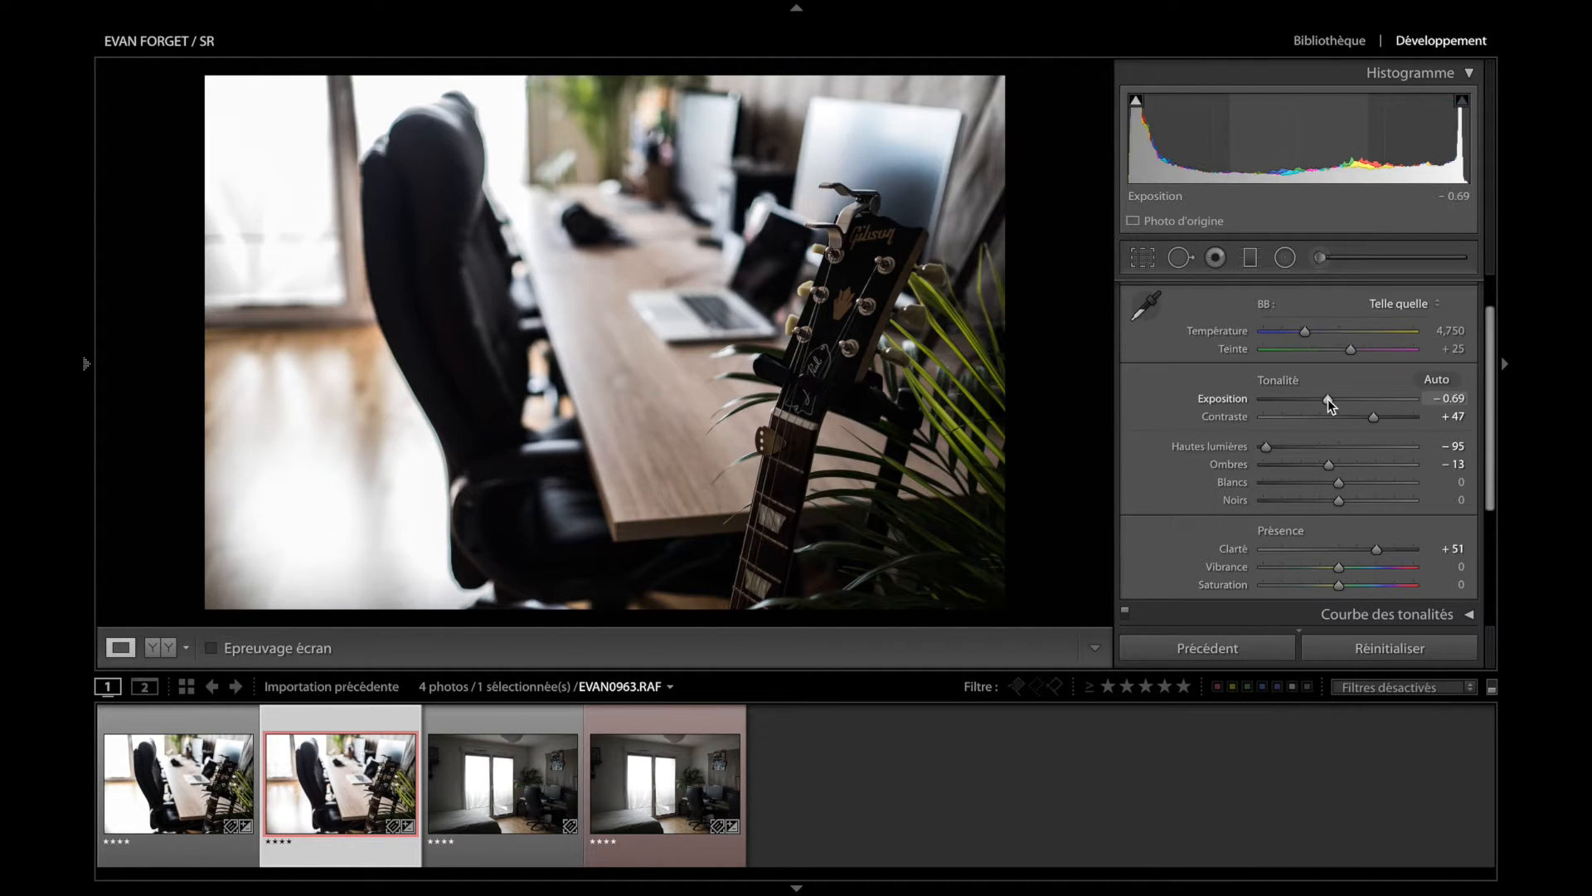
click(1368, 465)
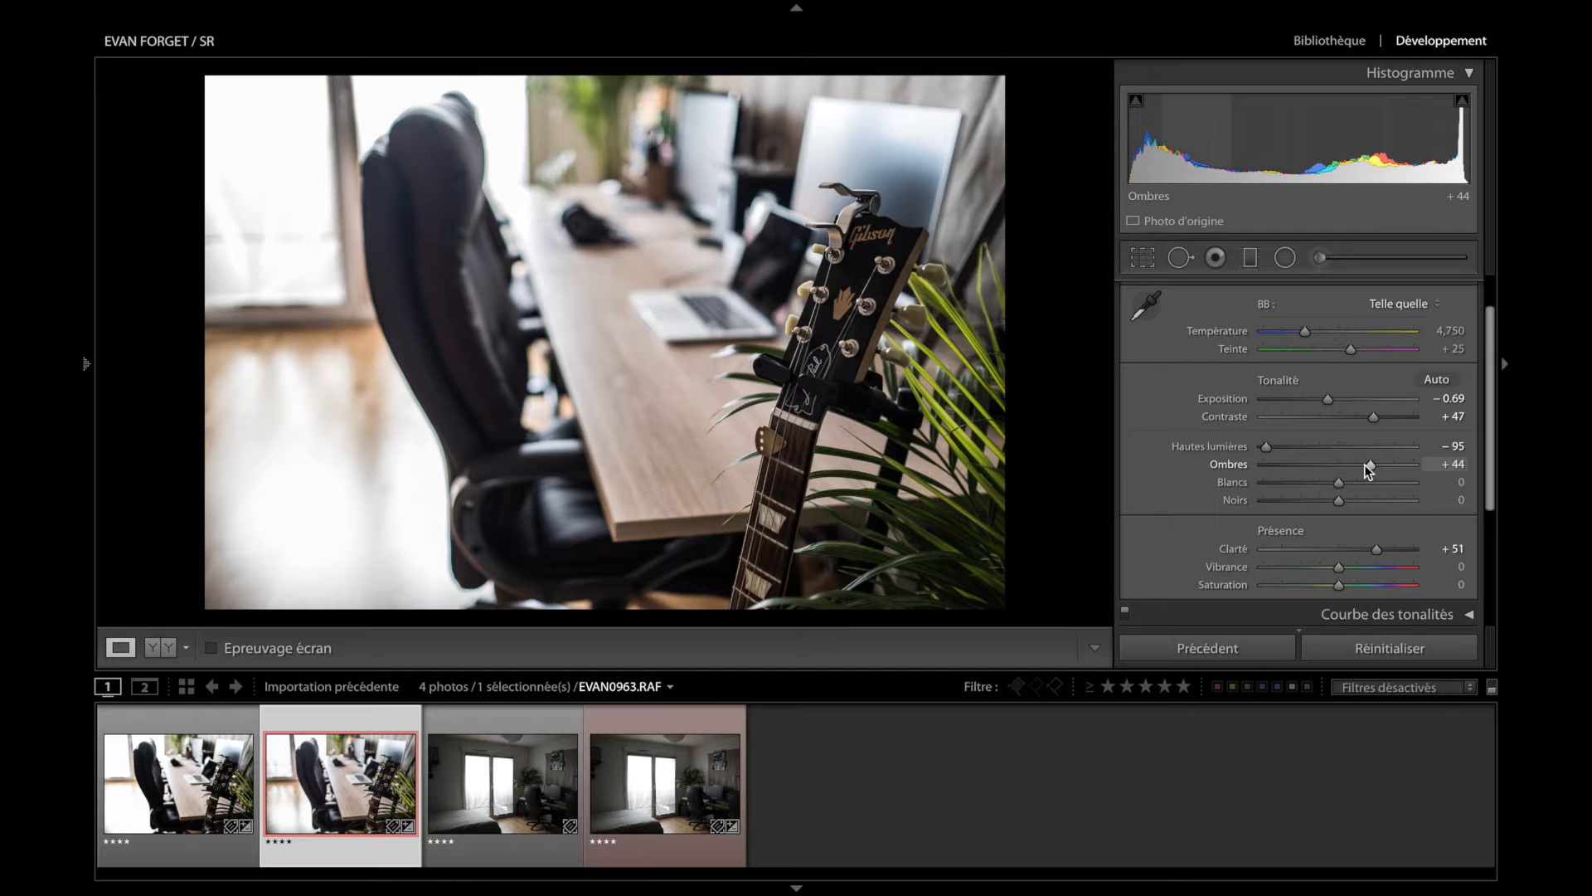
drag(1368, 466, 1362, 465)
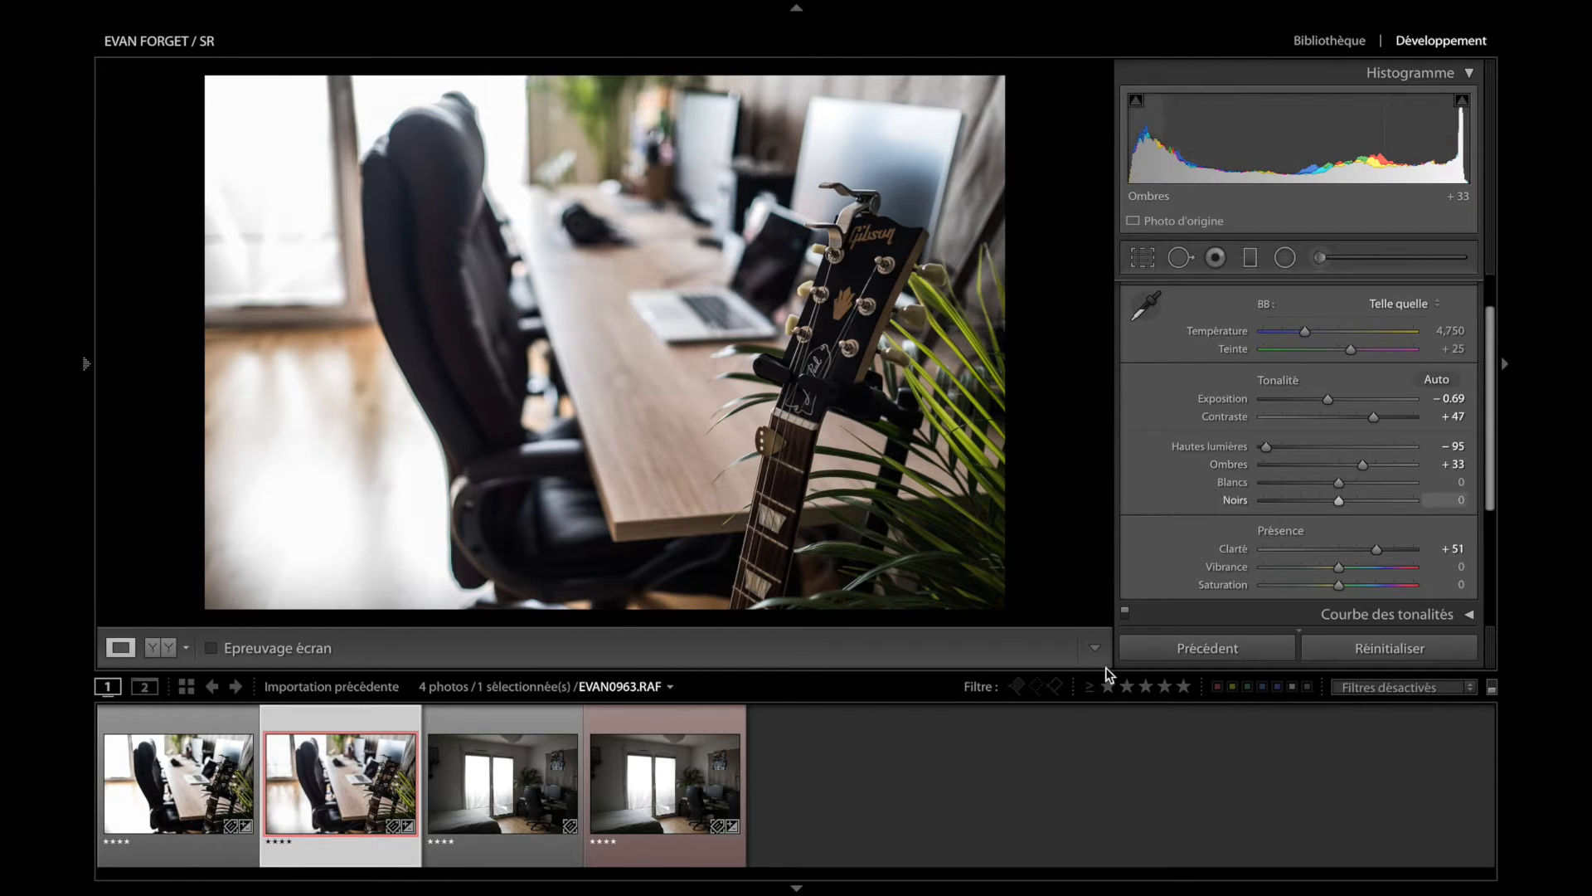
- Copy the develop settings of EVAN0963.RAF and paste them onto EVAN0963.JPG
key(ctrl+shift+c)
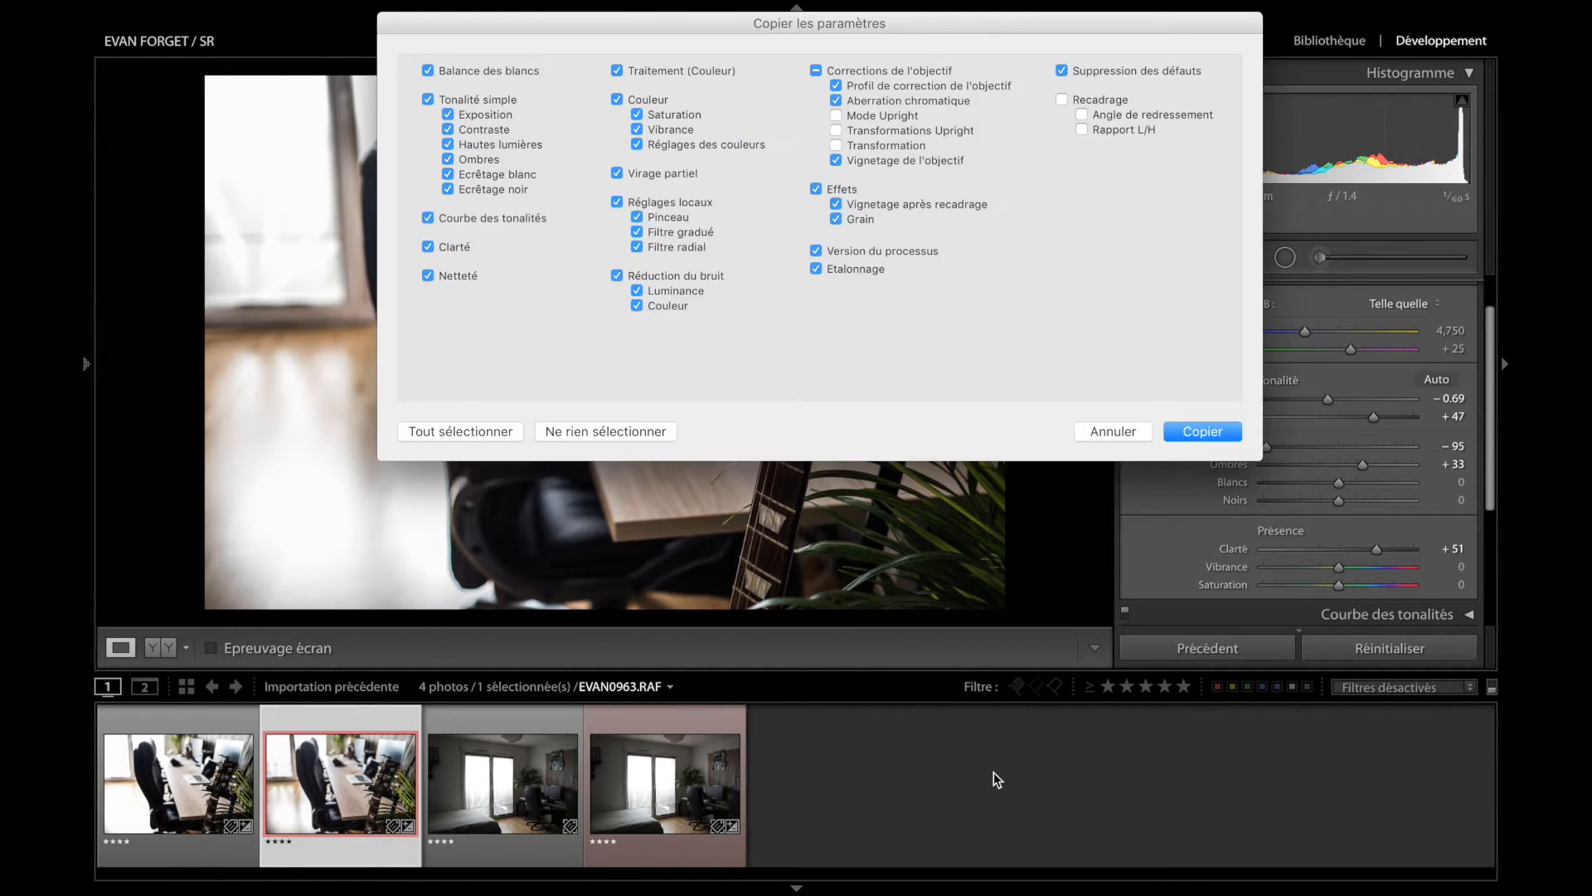
key(Return)
key(Left)
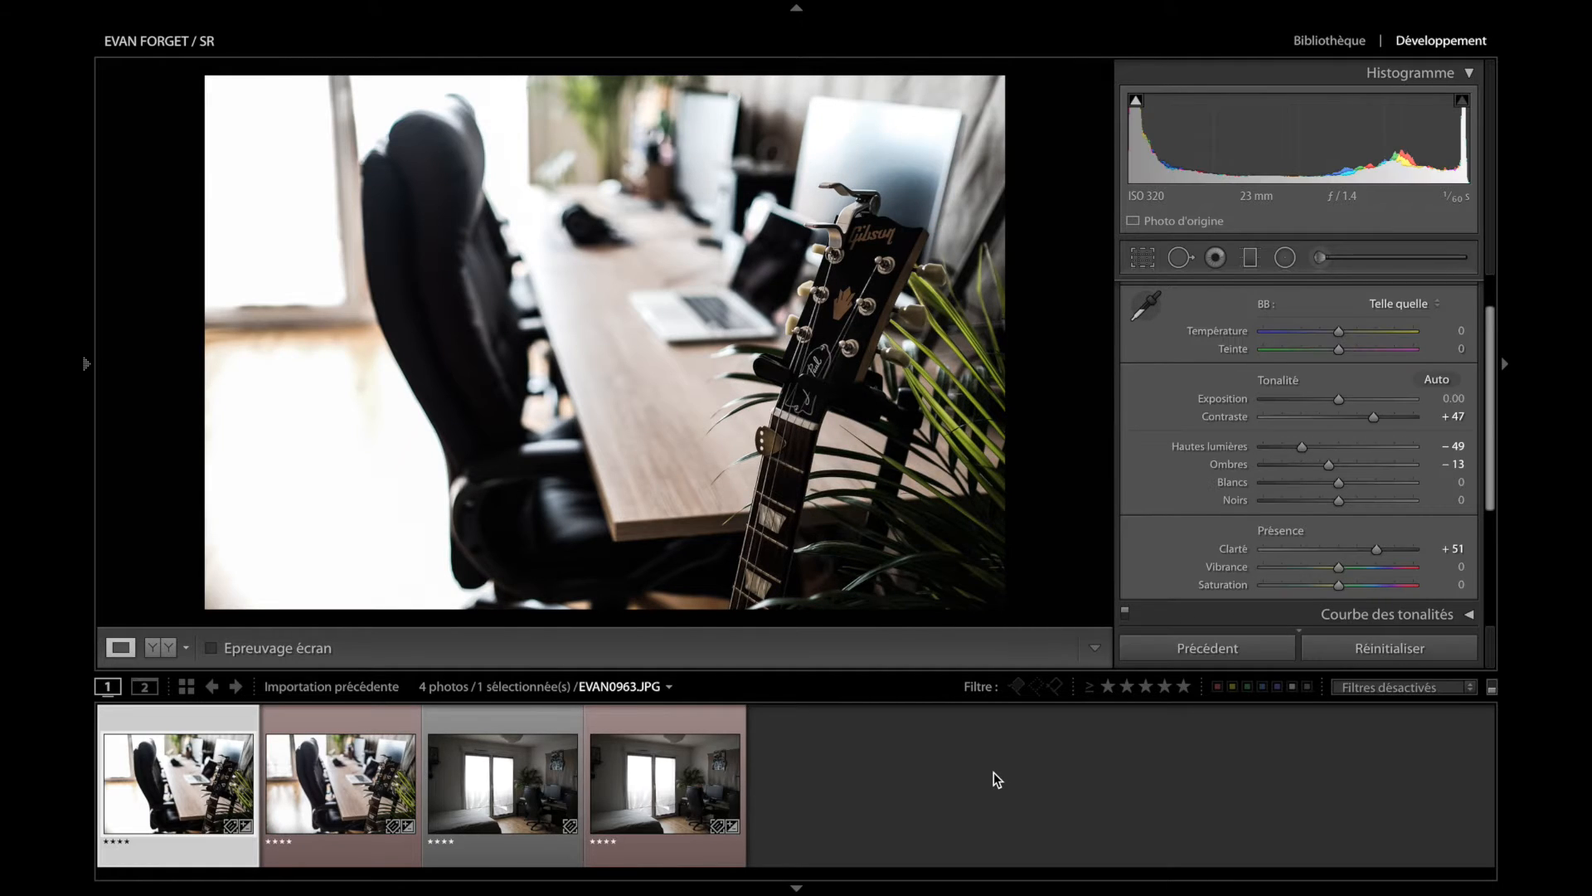
key(ctrl+shift+v)
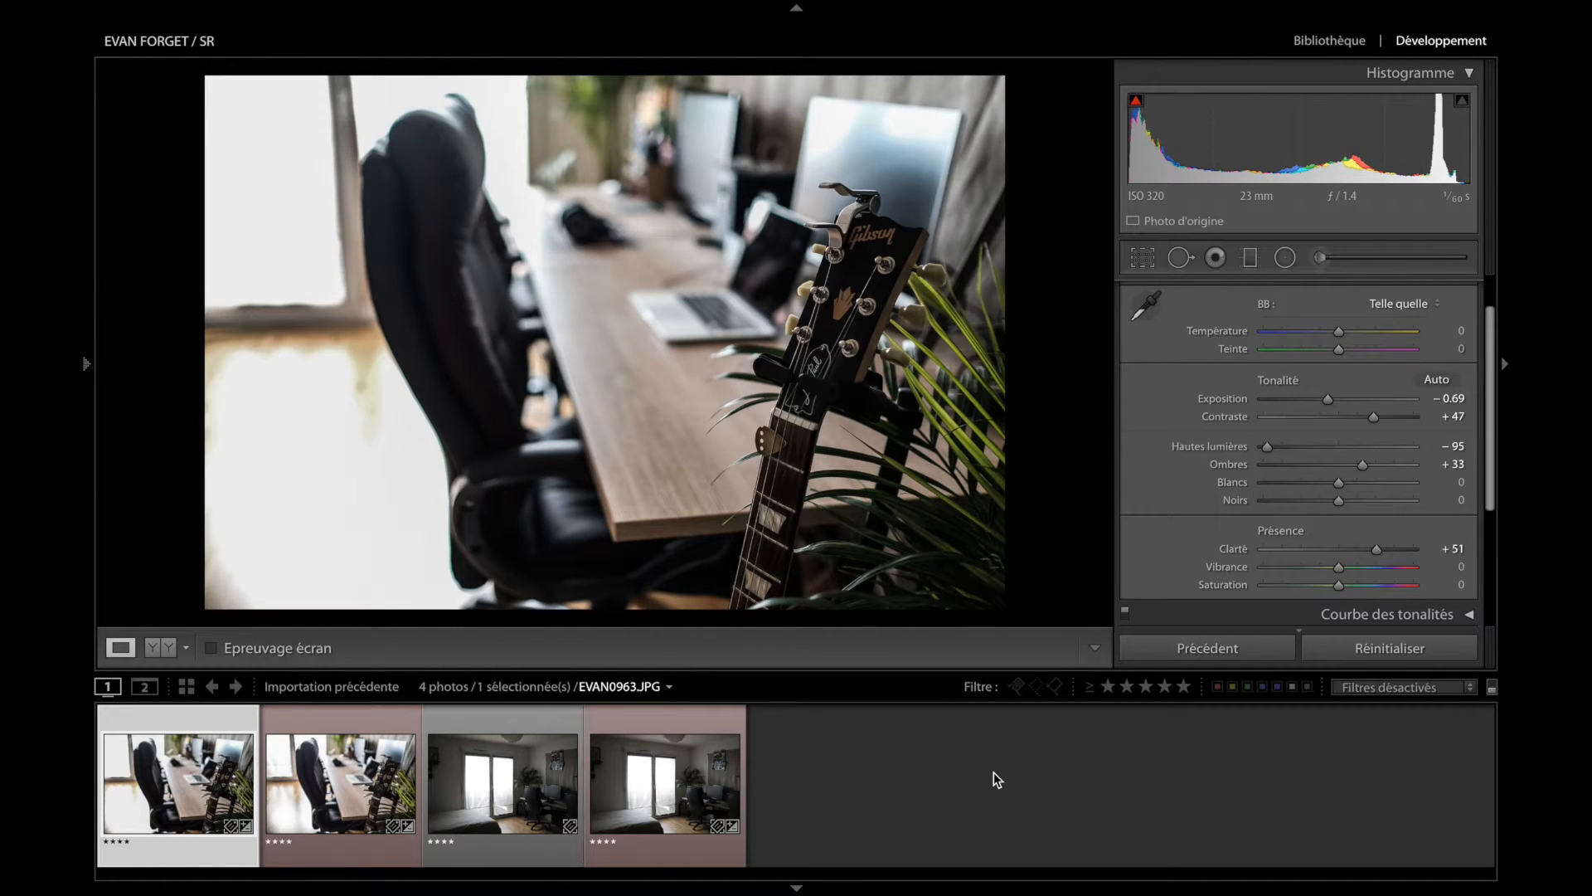
- Compare highlight recovery on the window and floor by alternating between EVAN0963.RAF and EVAN0963.JPG
key(Right)
key(Left)
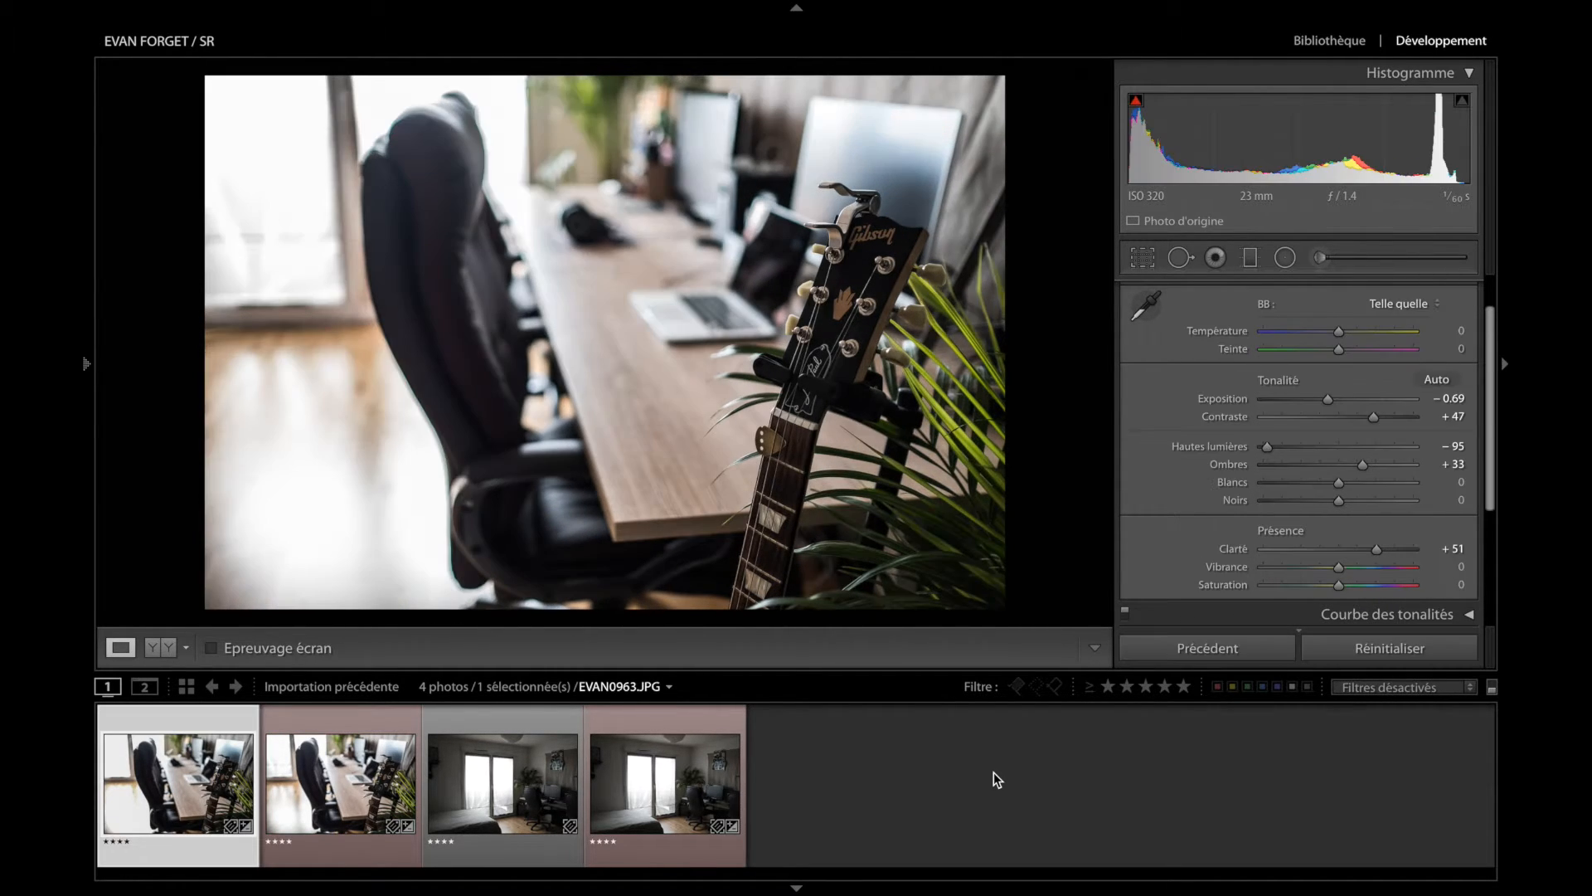
key(Right)
key(Left)
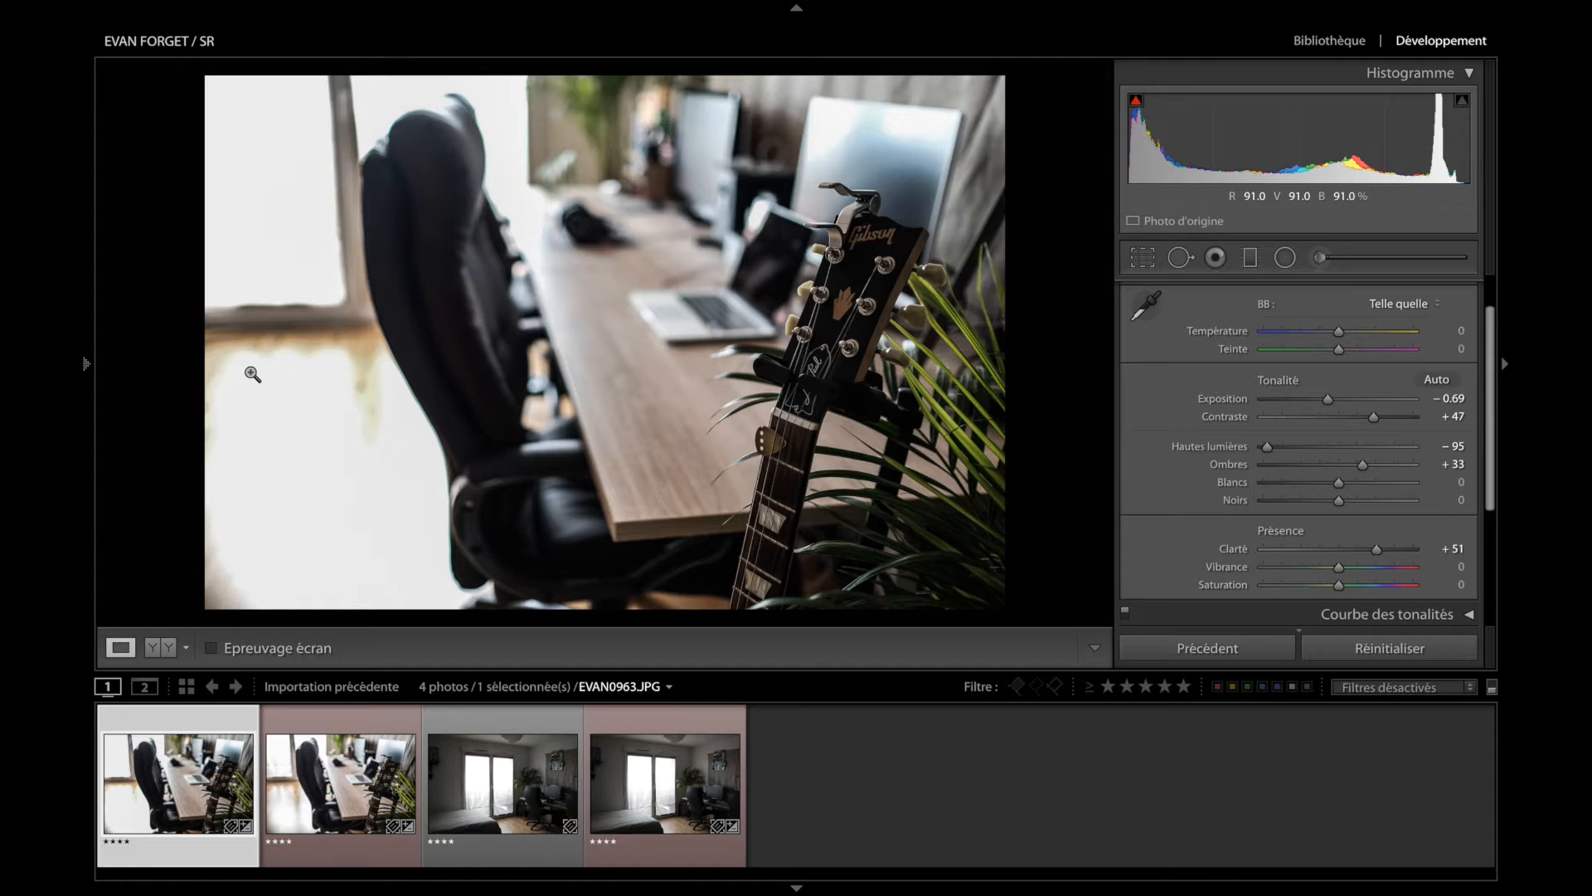
key(Right)
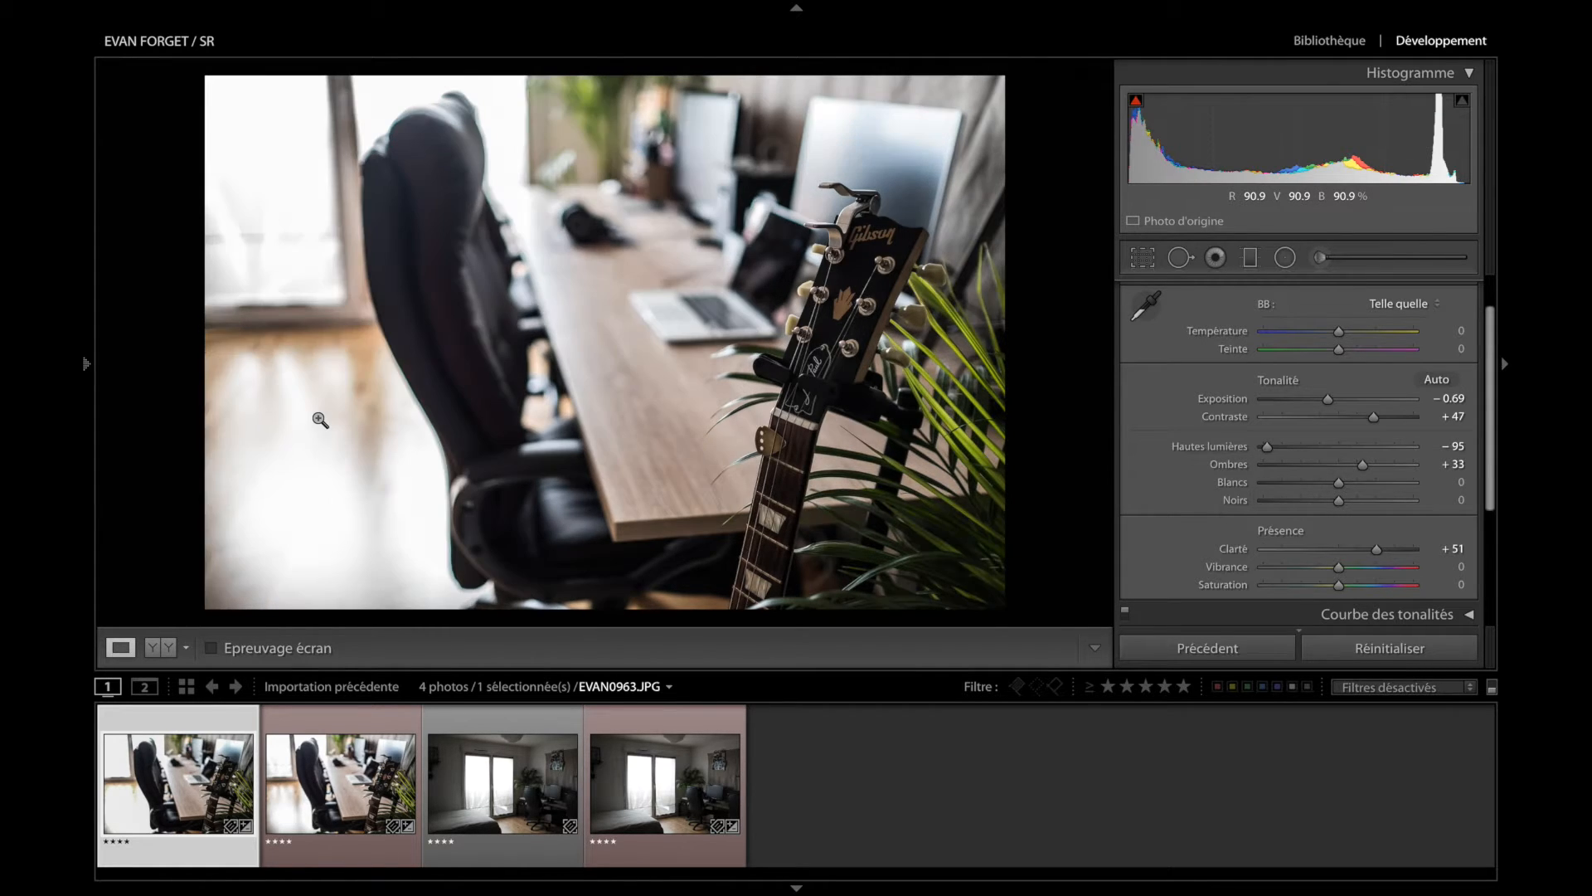
key(Left)
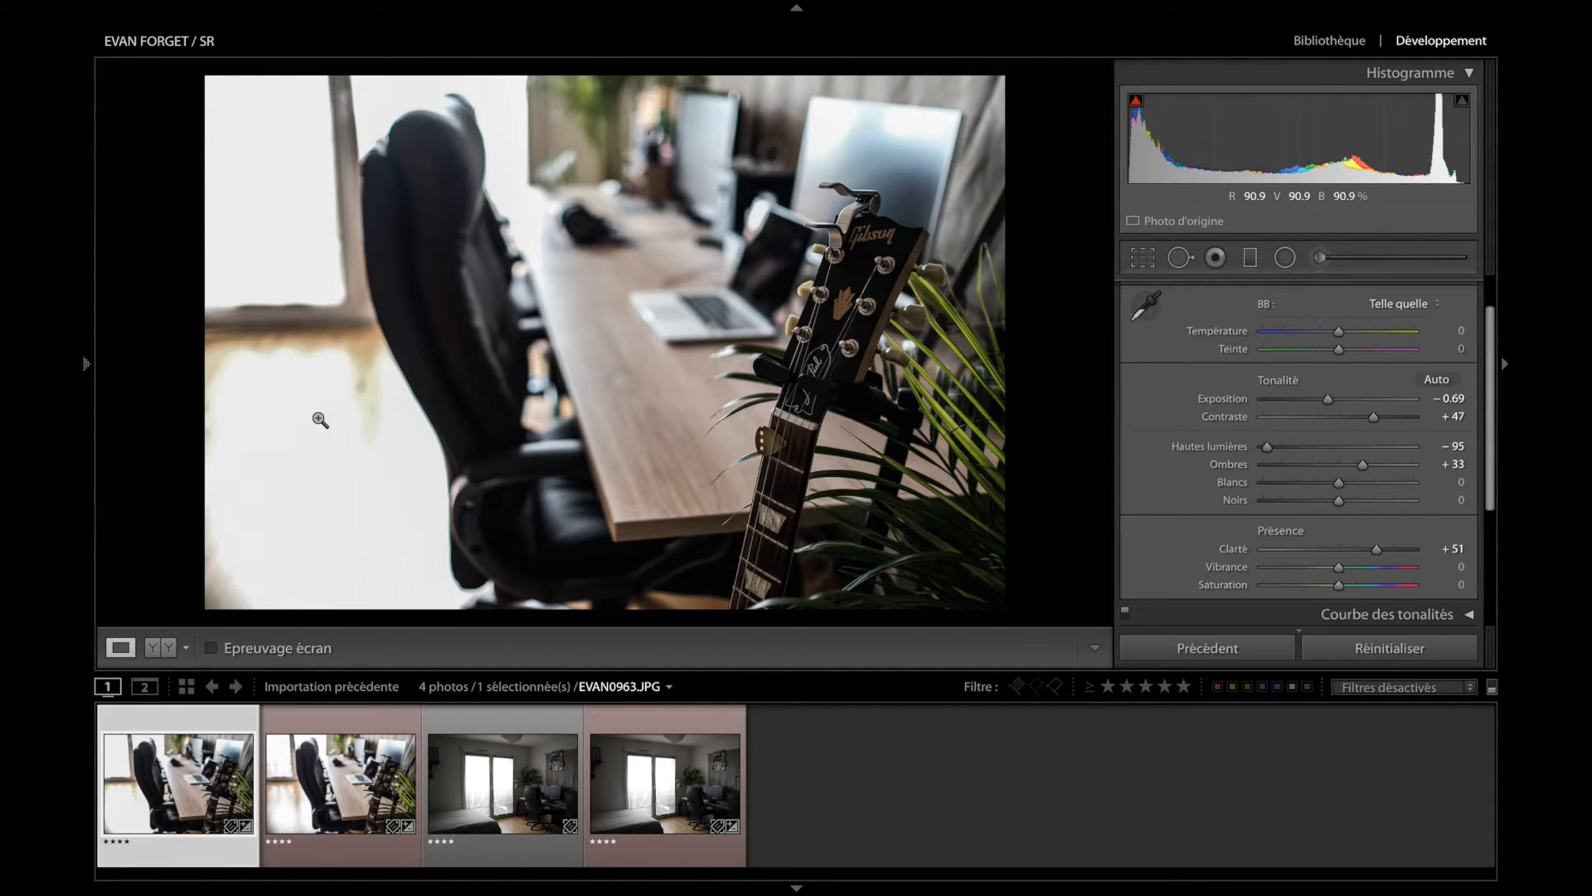
key(Right)
key(Left)
key(Right)
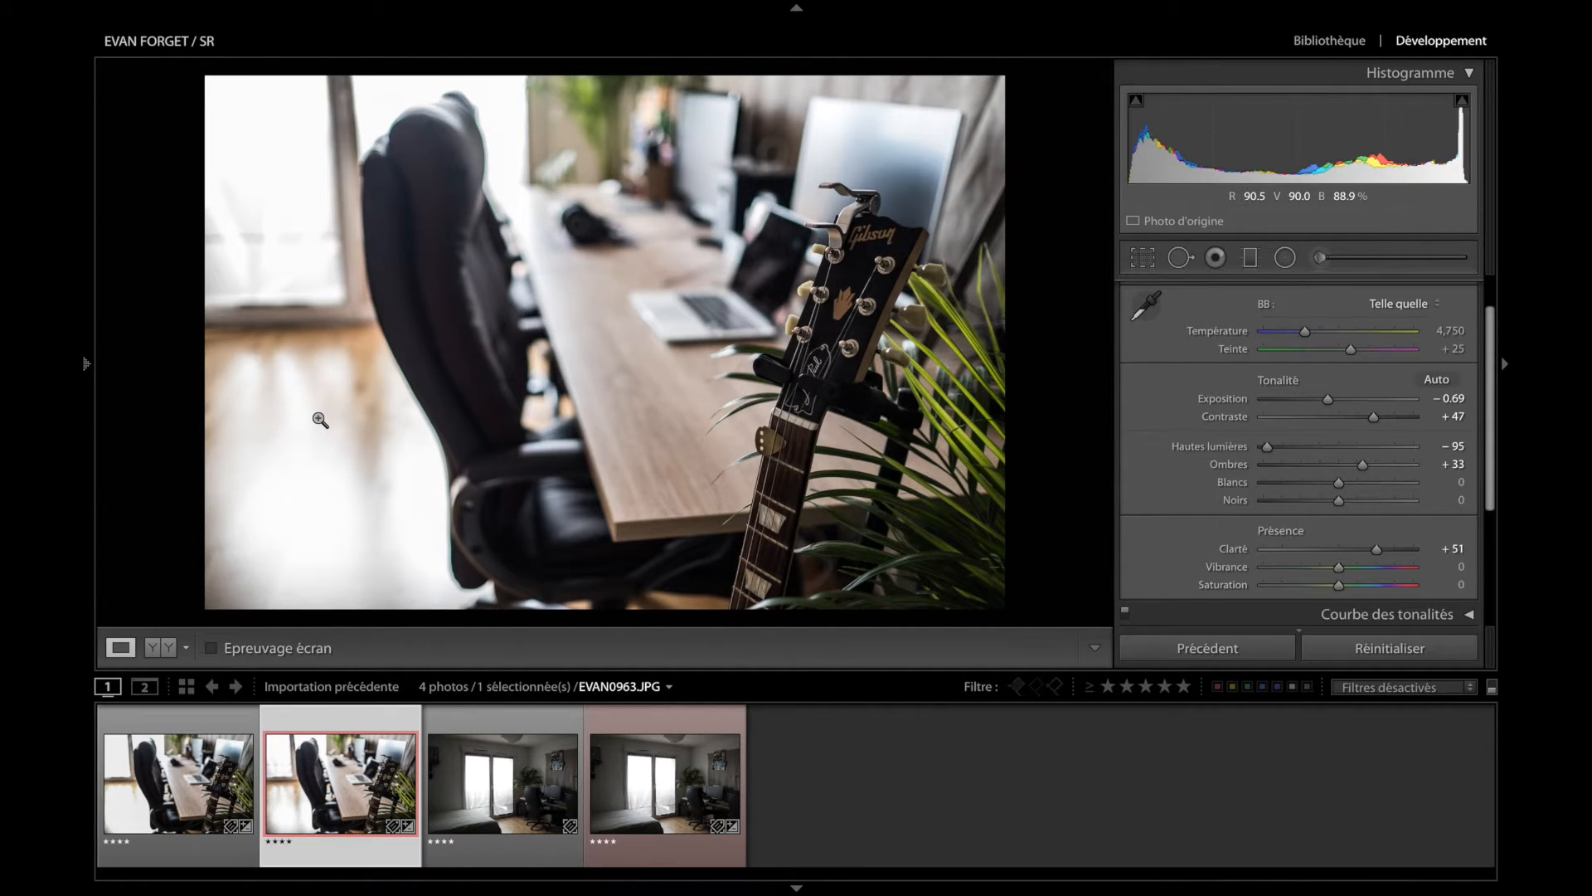
- Flip between EVAN0963.RAF and EVAN0963.JPG again to compare the recovered window and floor detail, ending on the JPG
key(Left)
key(Right)
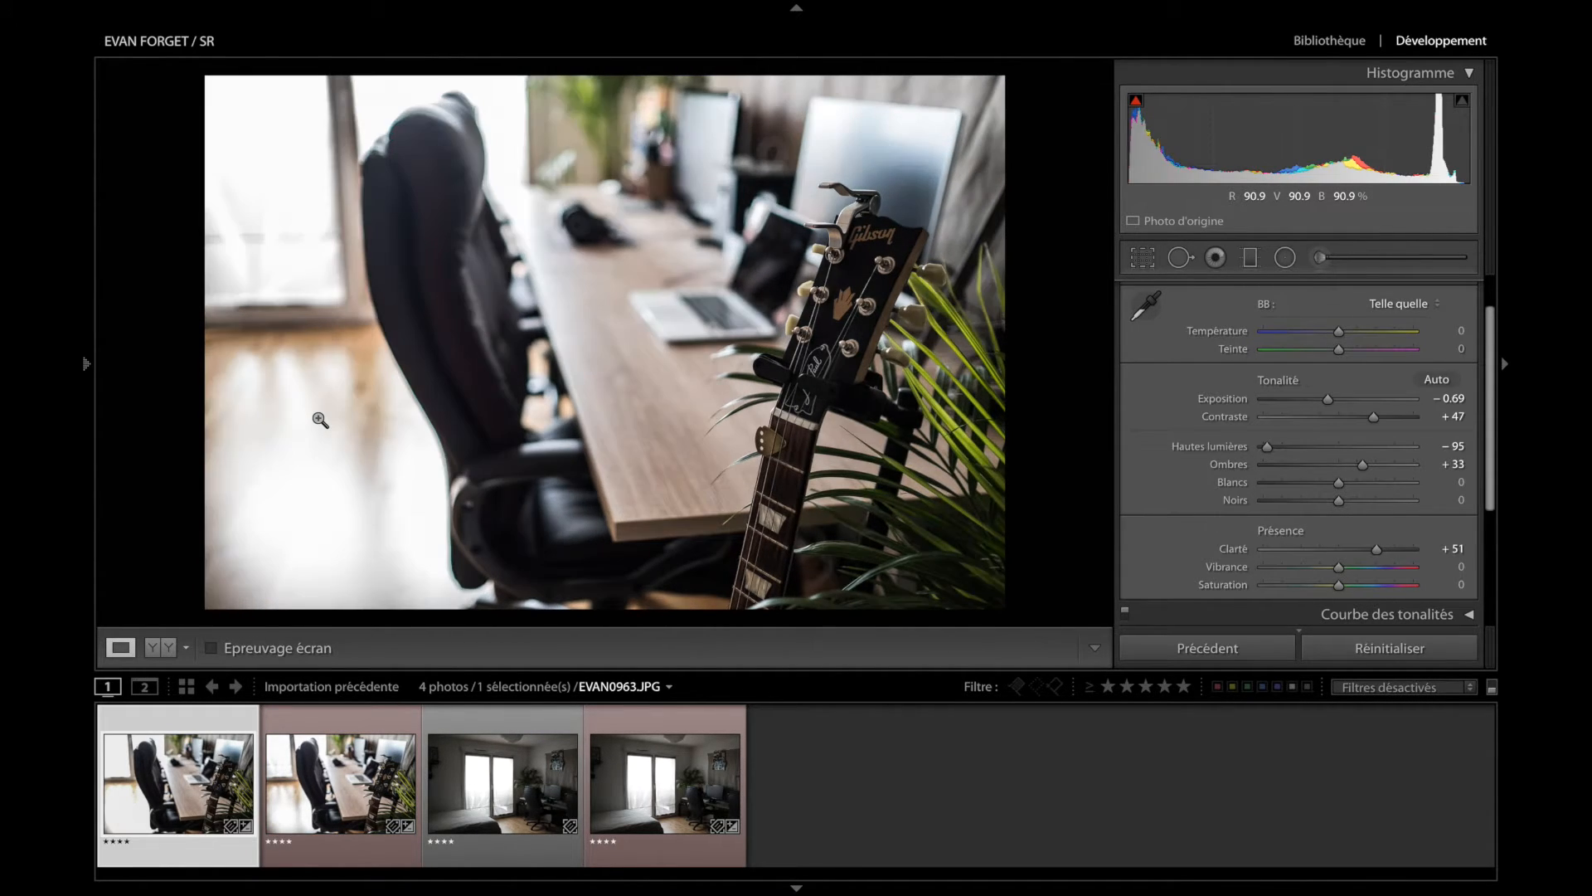
key(Right)
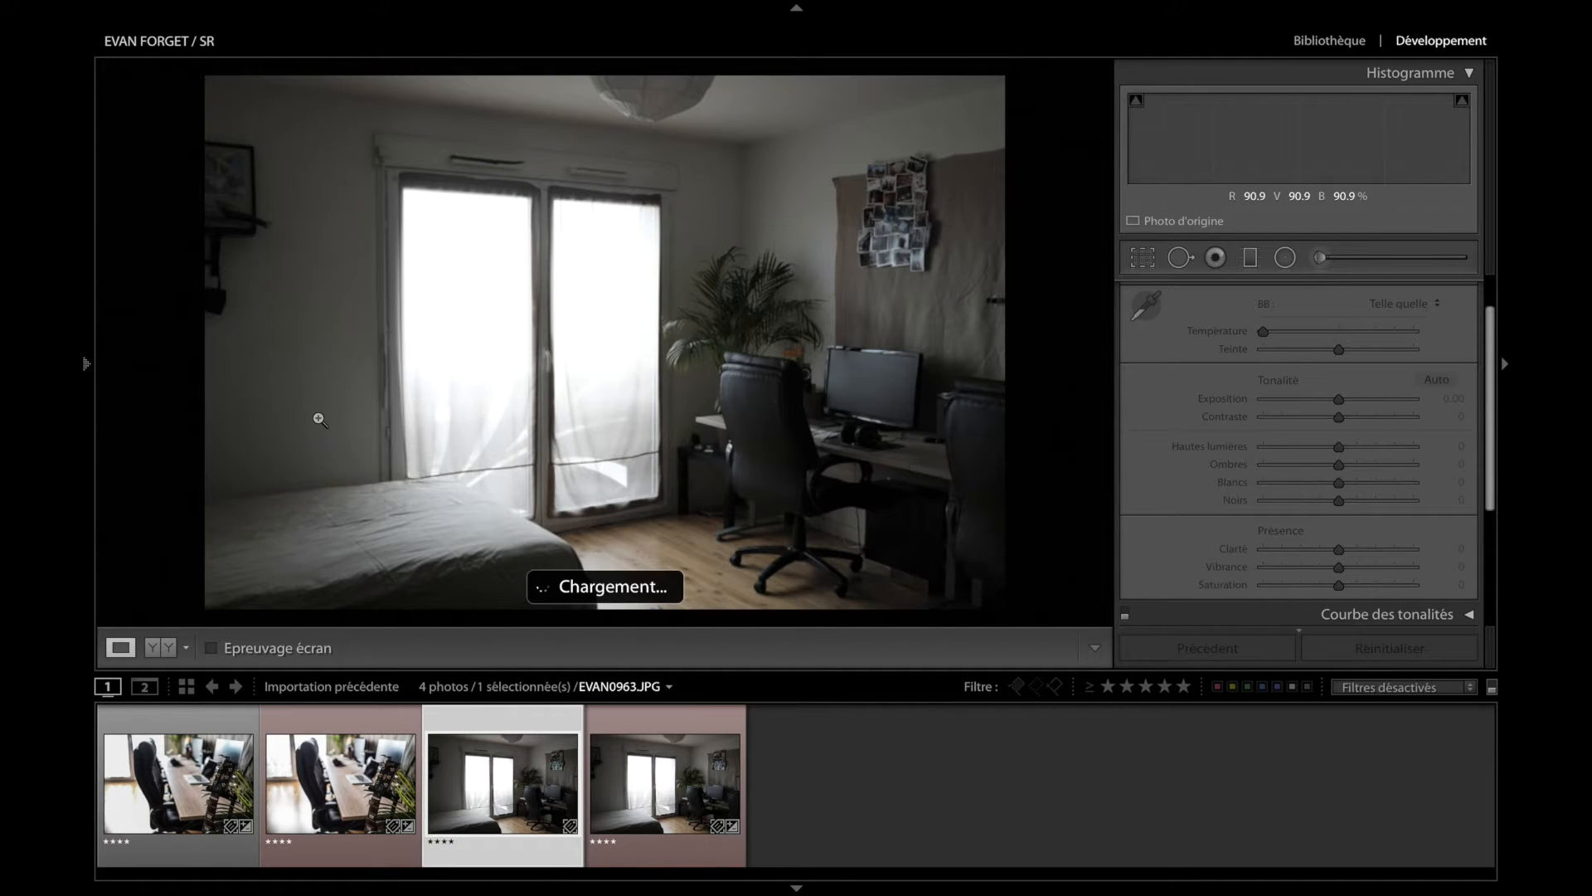
key(Left)
key(Left)
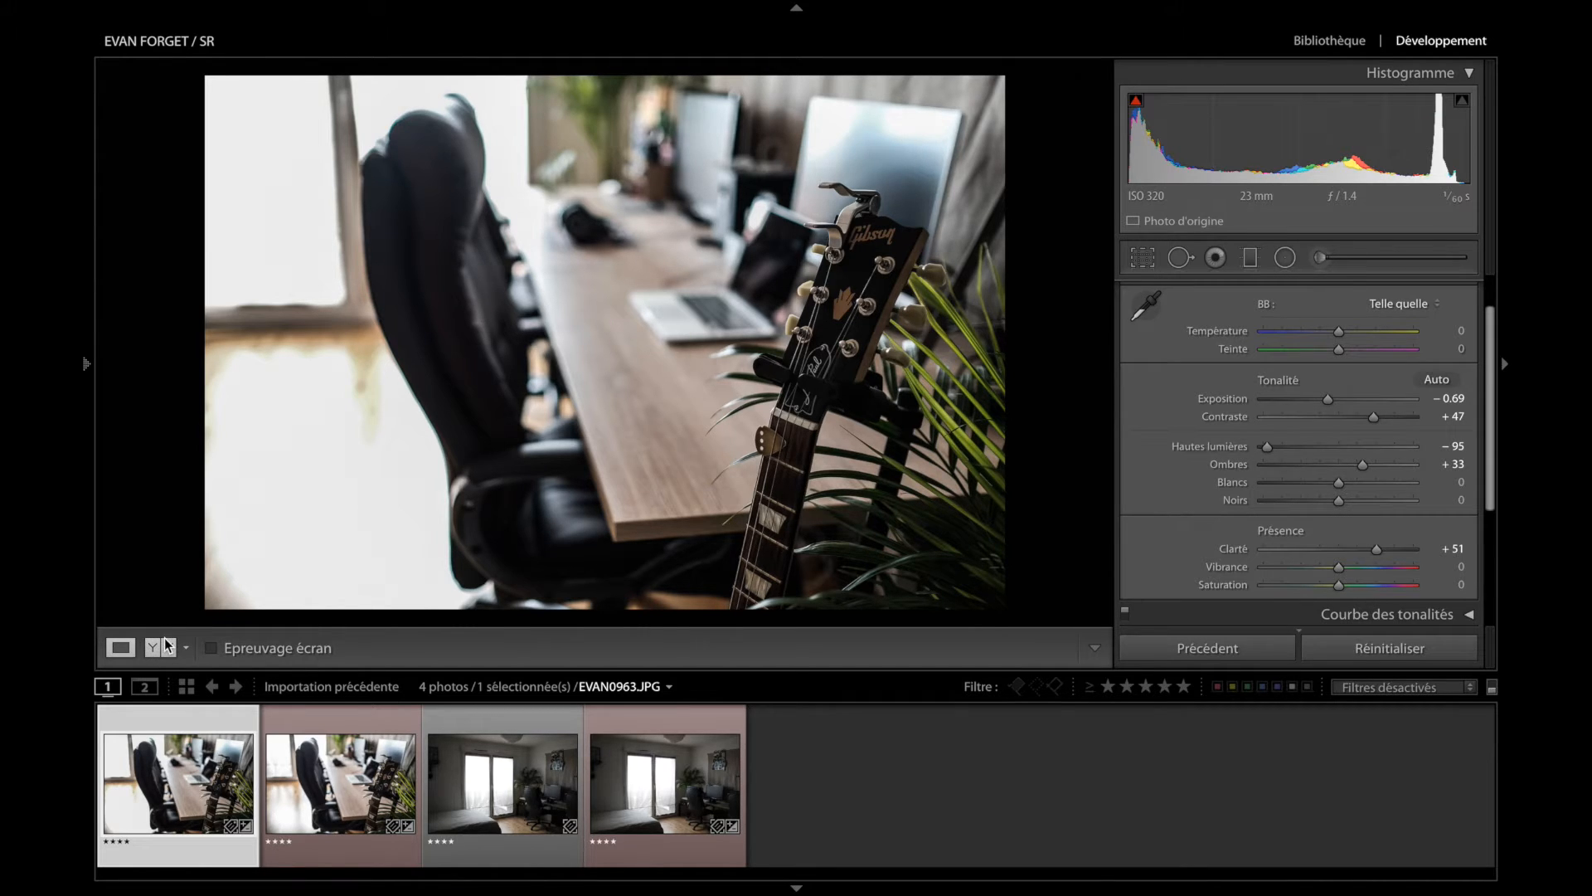
- Examine EVAN0963.JPG in an enlarged side-by-side before/after comparison, then return to the single-photo view
key(y)
click(1505, 365)
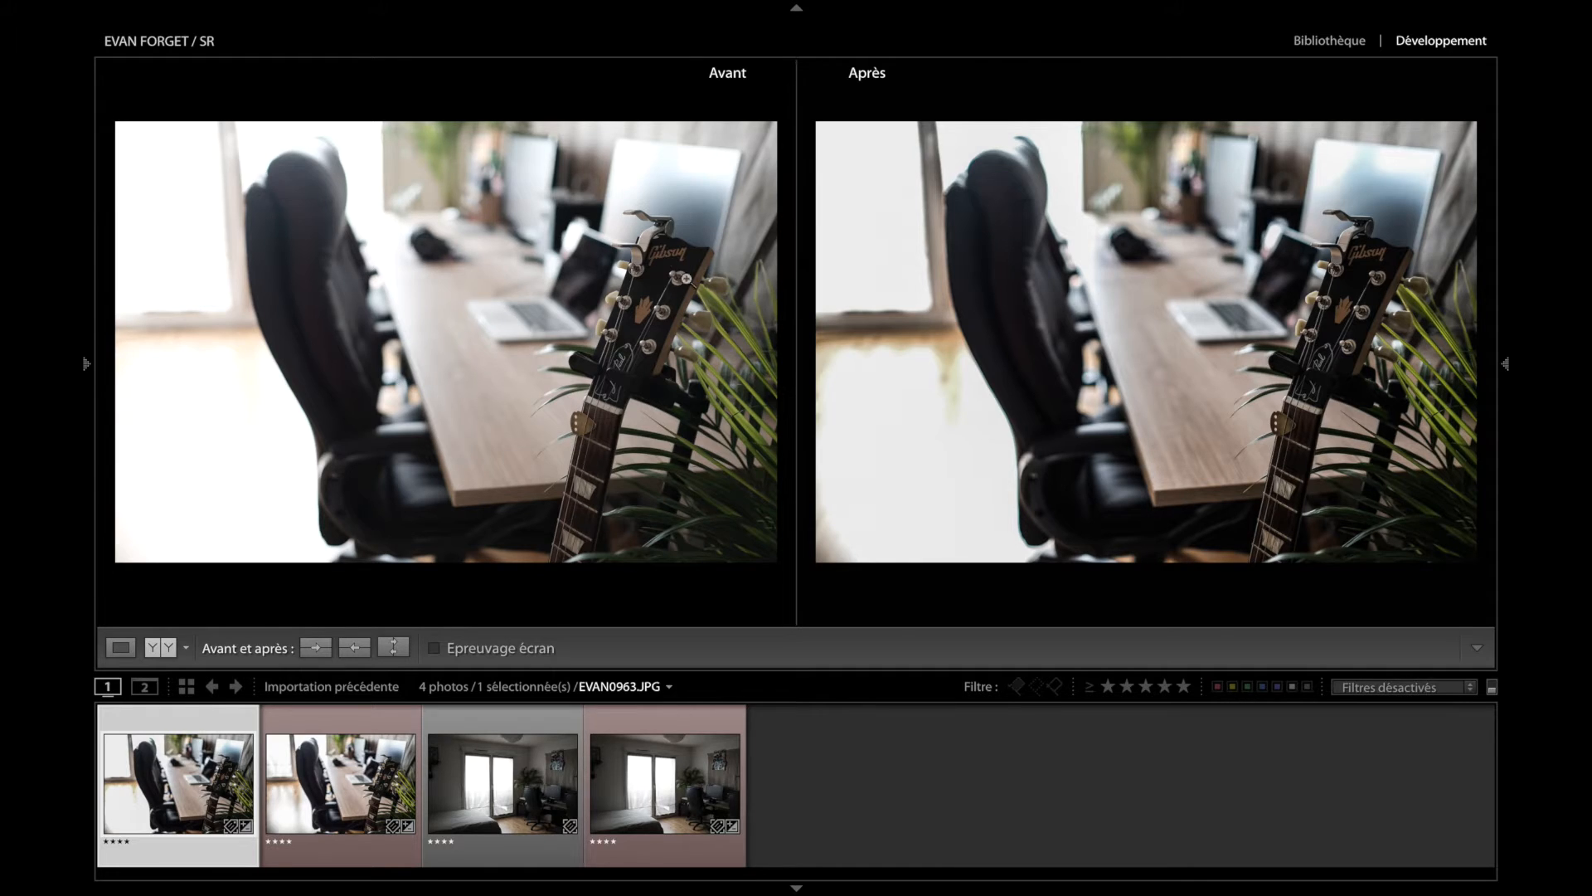
click(614, 429)
click(613, 431)
click(1508, 380)
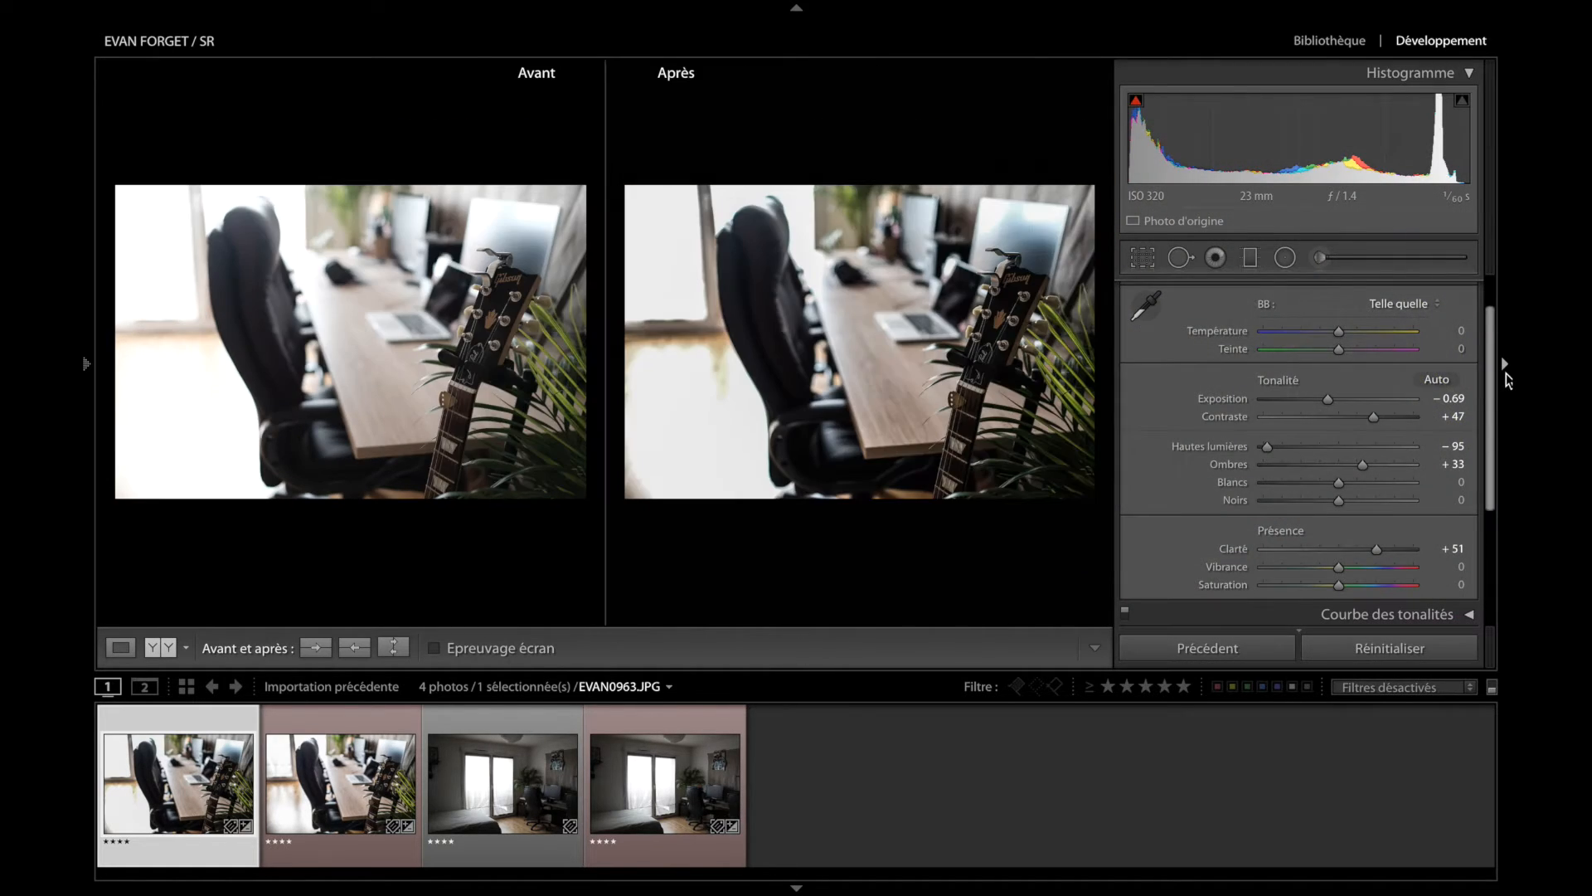
click(120, 648)
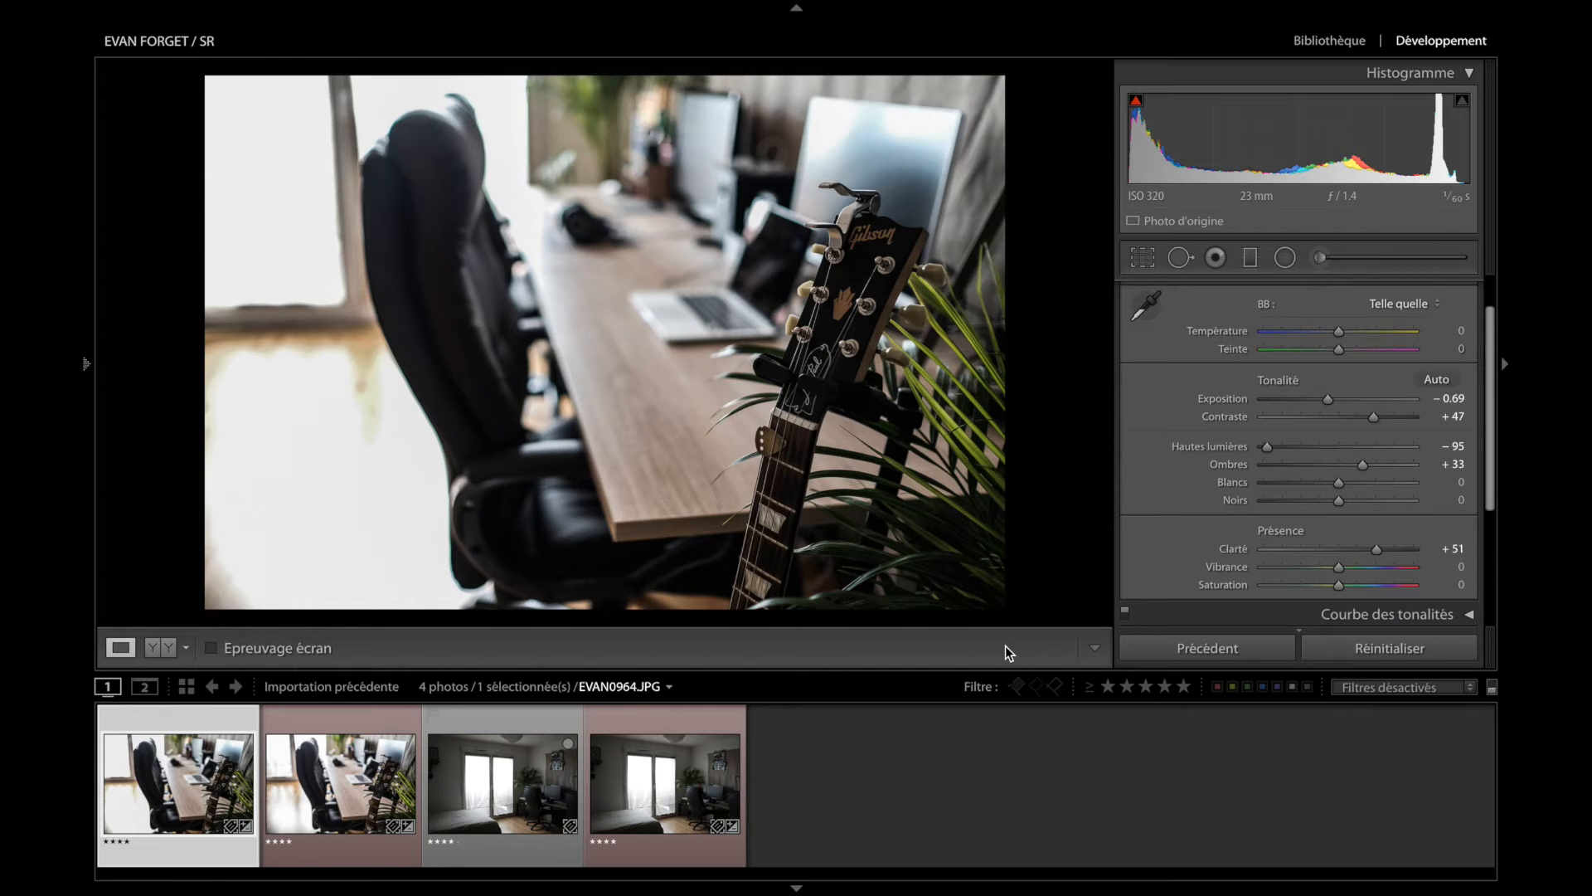
- Compare the unedited EVAN0964.JPG and EVAN0964.RAF bedroom photos, returning to the JPG
key(Right)
key(Right)
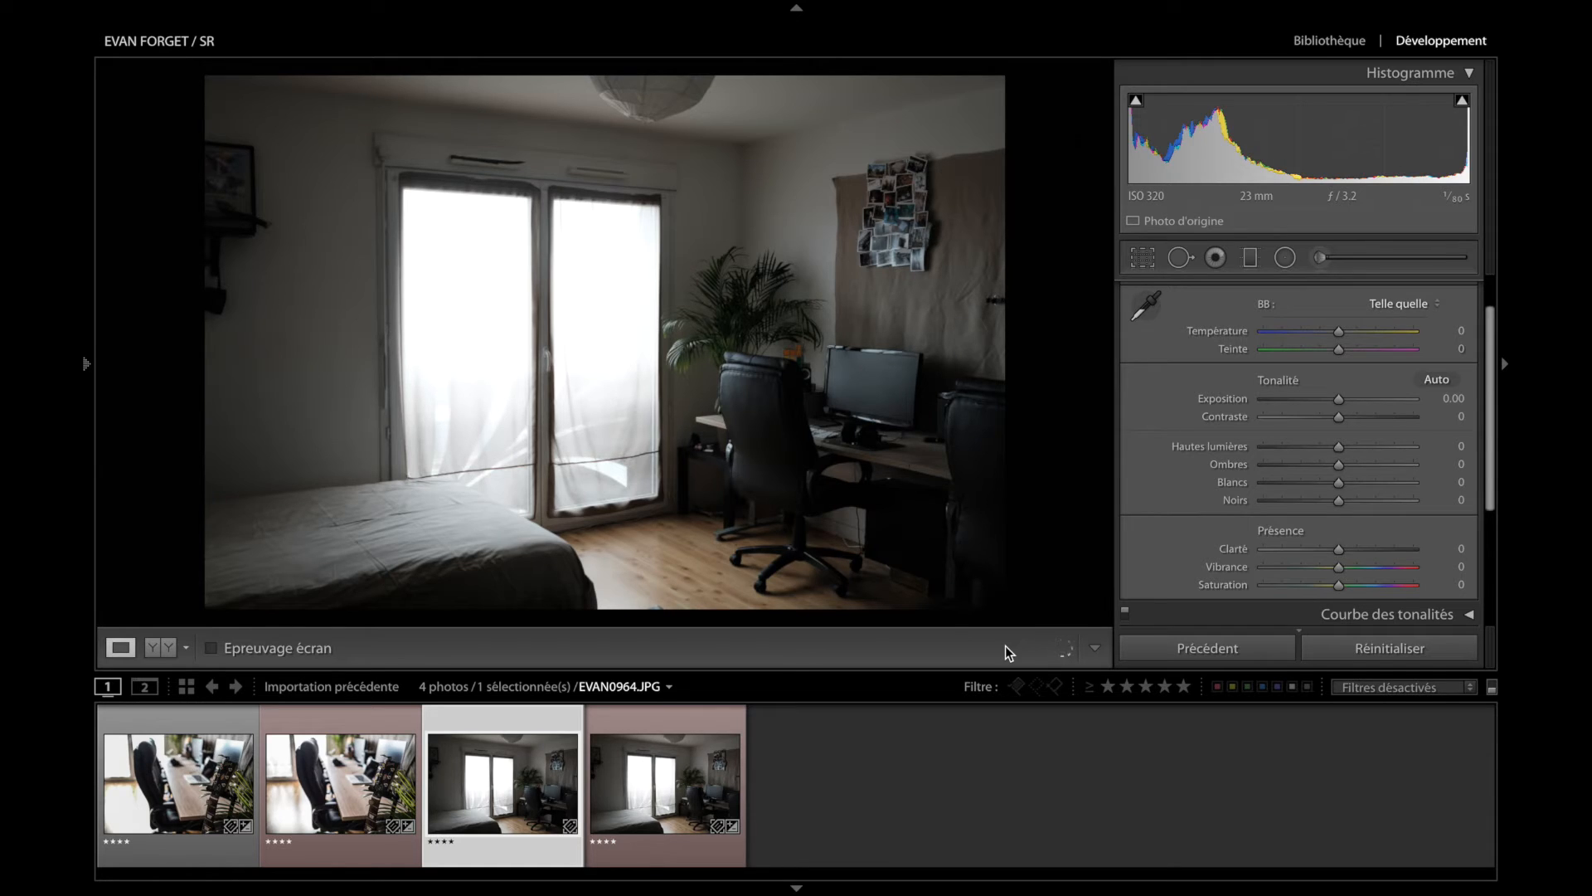
key(Right)
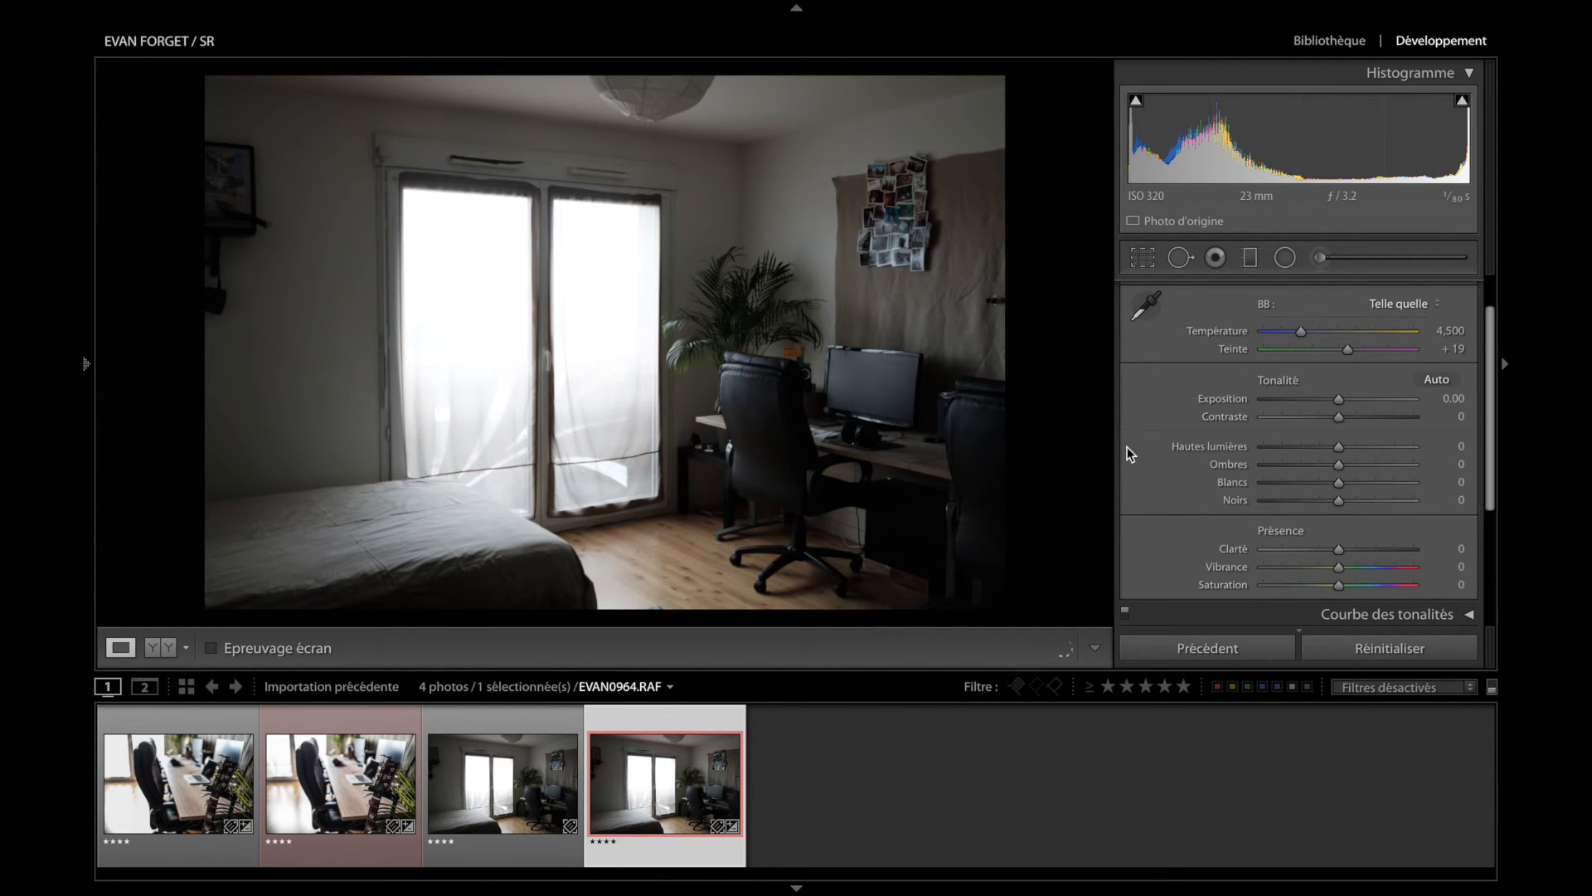
key(Left)
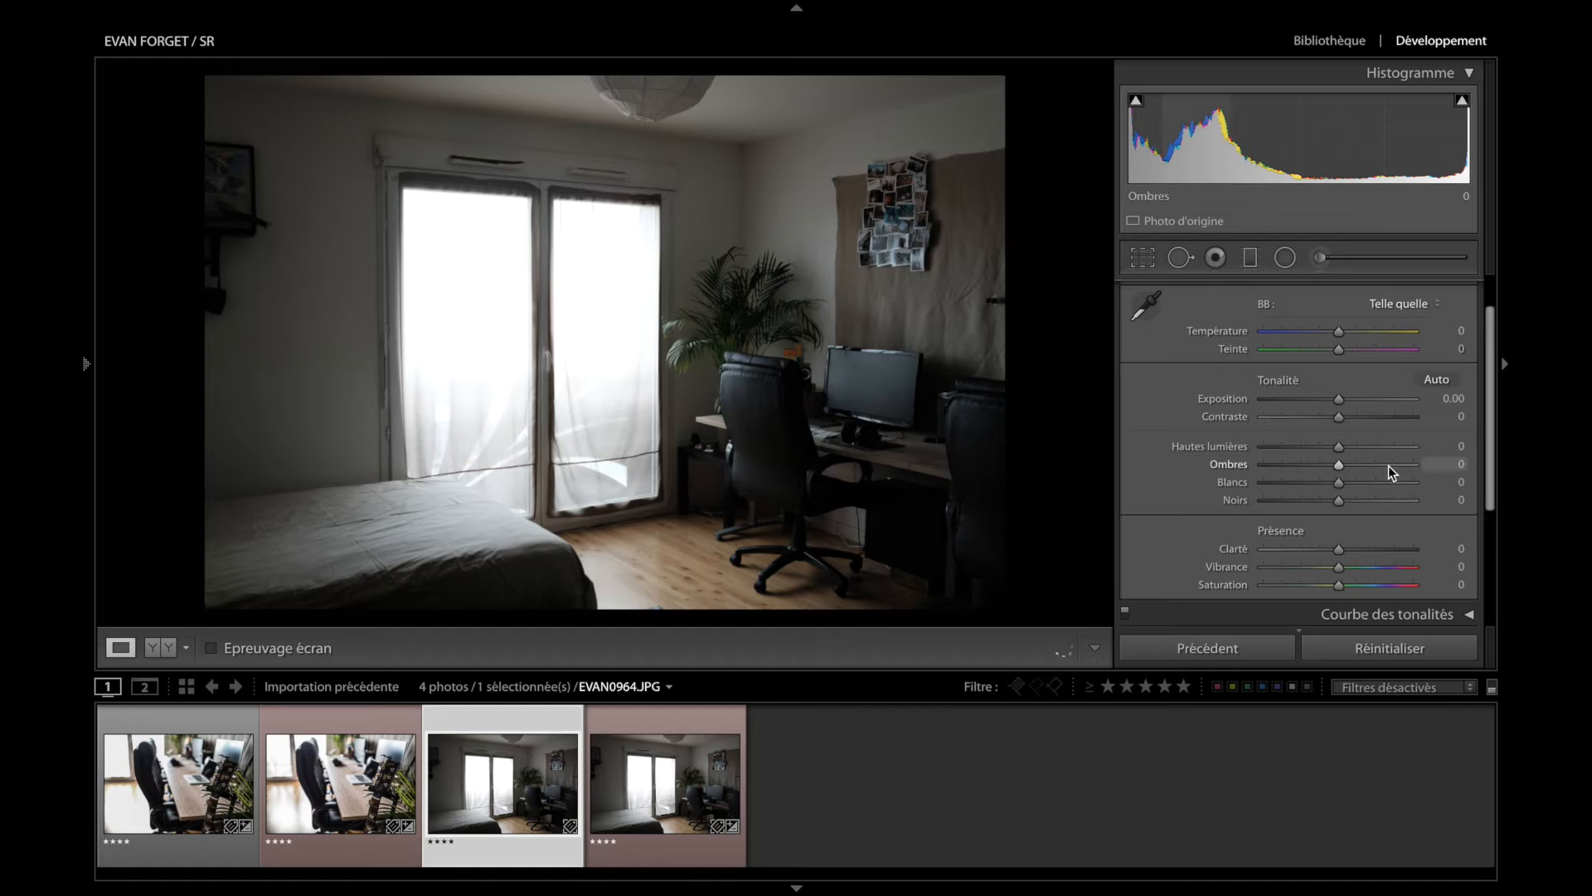
- Set EVAN0964.JPG's highlights to -95, exposure to -0.50, clarity to +25 and shadows to +29
click(1284, 446)
drag(1284, 446, 1264, 447)
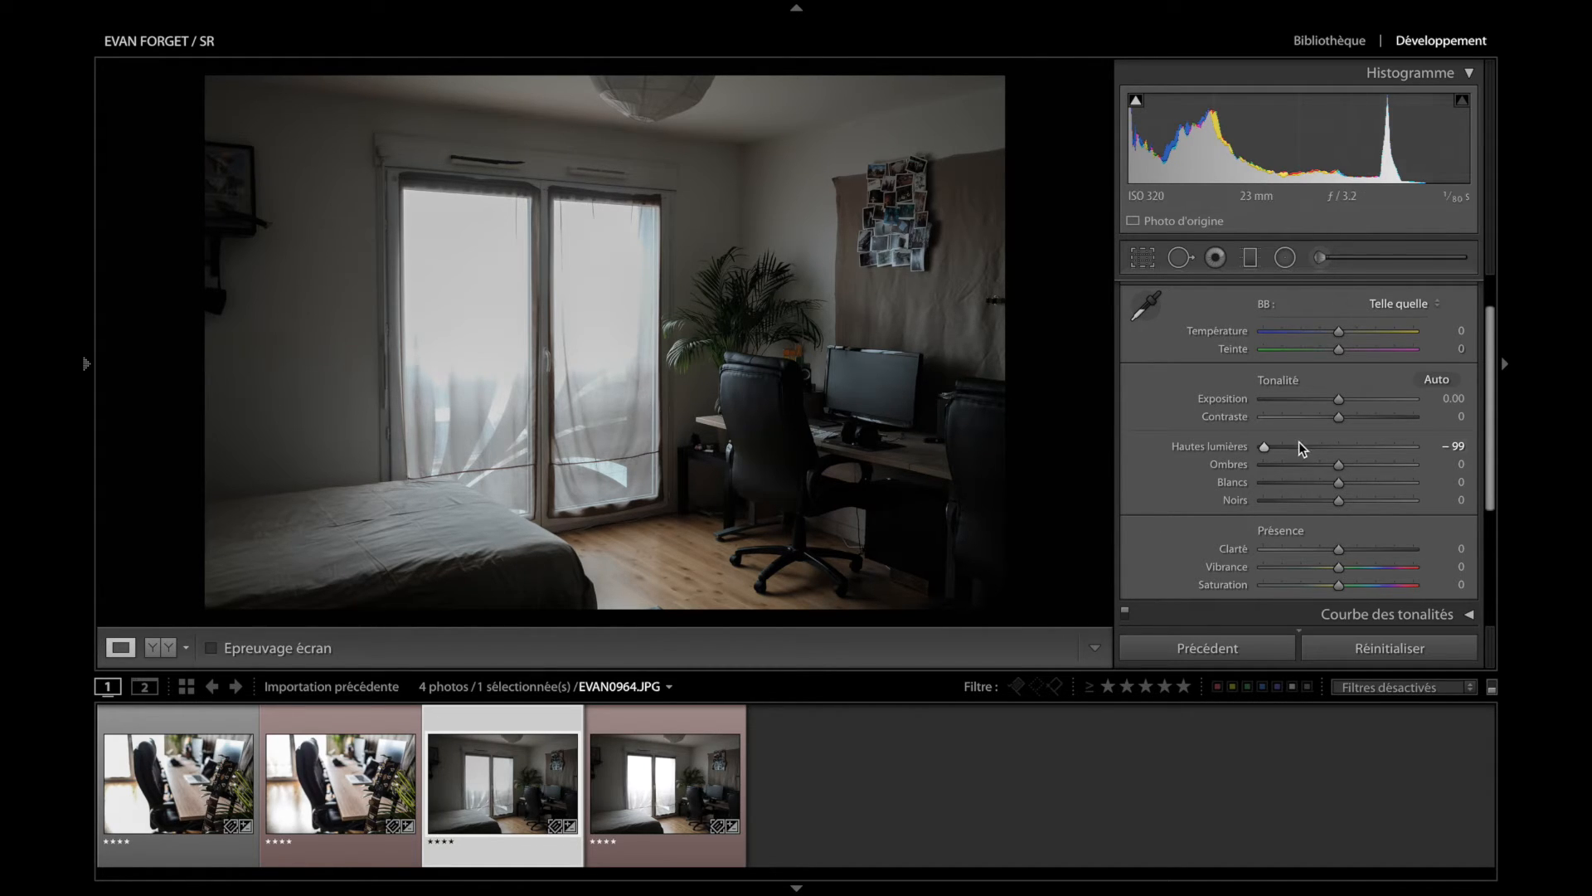
click(1341, 446)
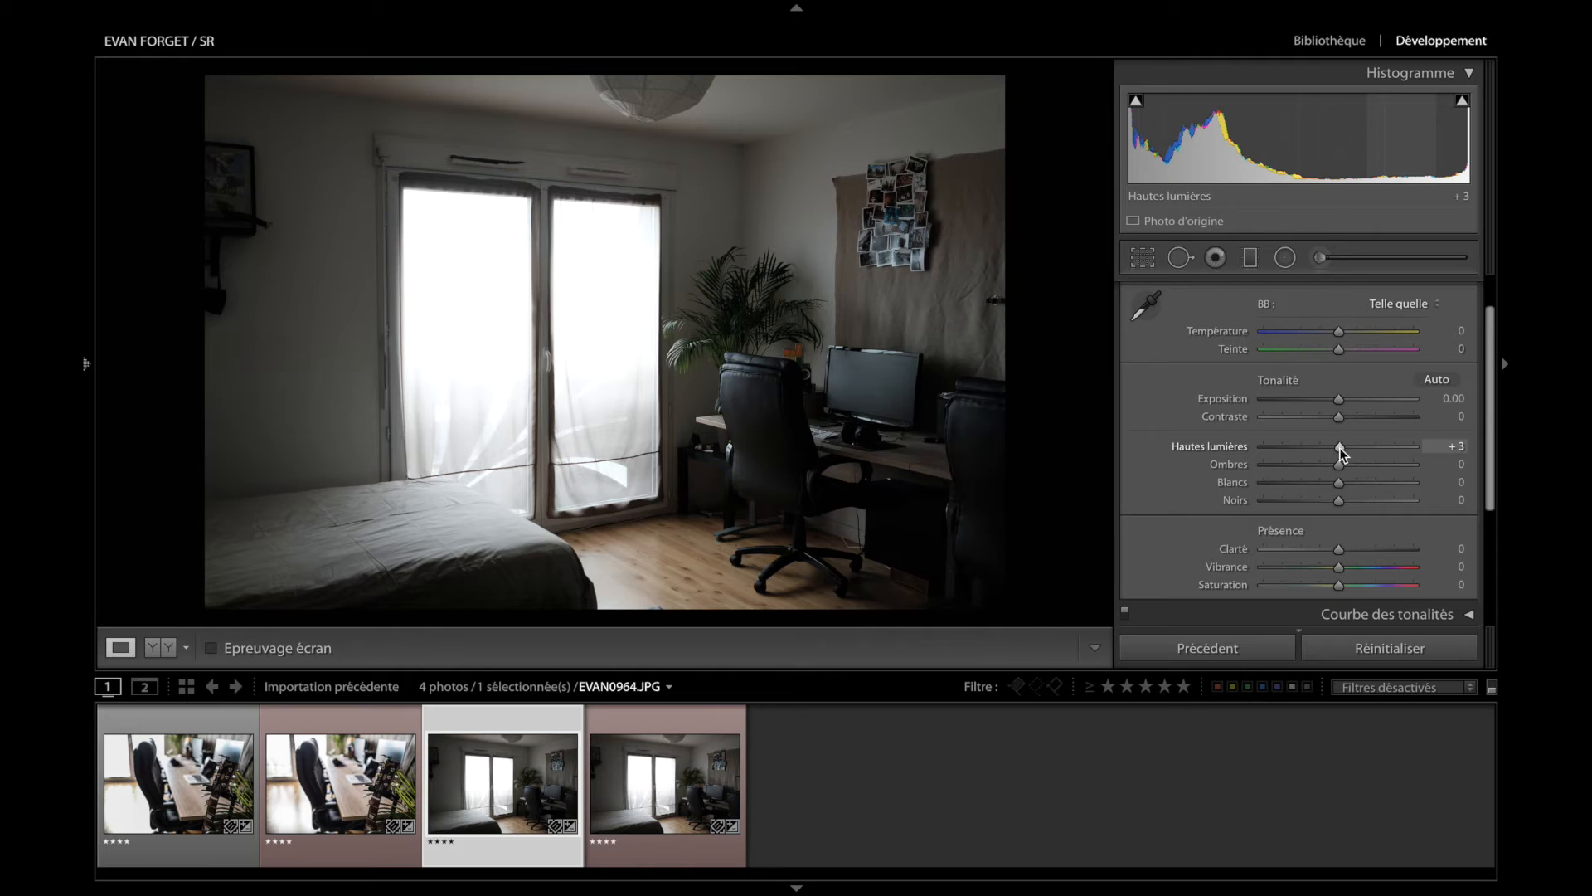
drag(1341, 447, 1268, 455)
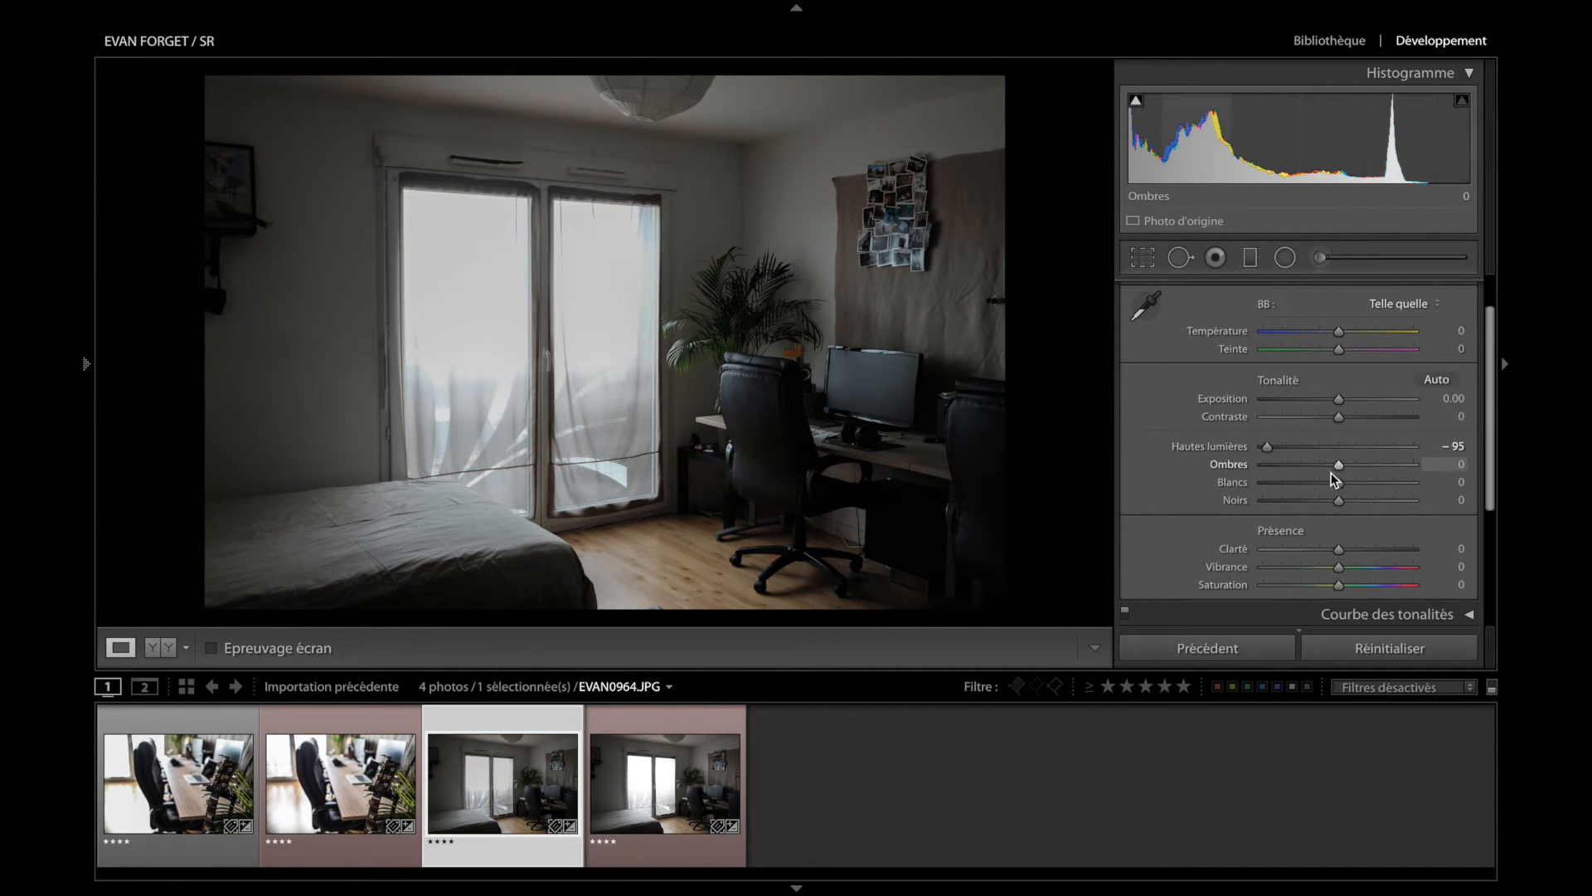
click(1332, 399)
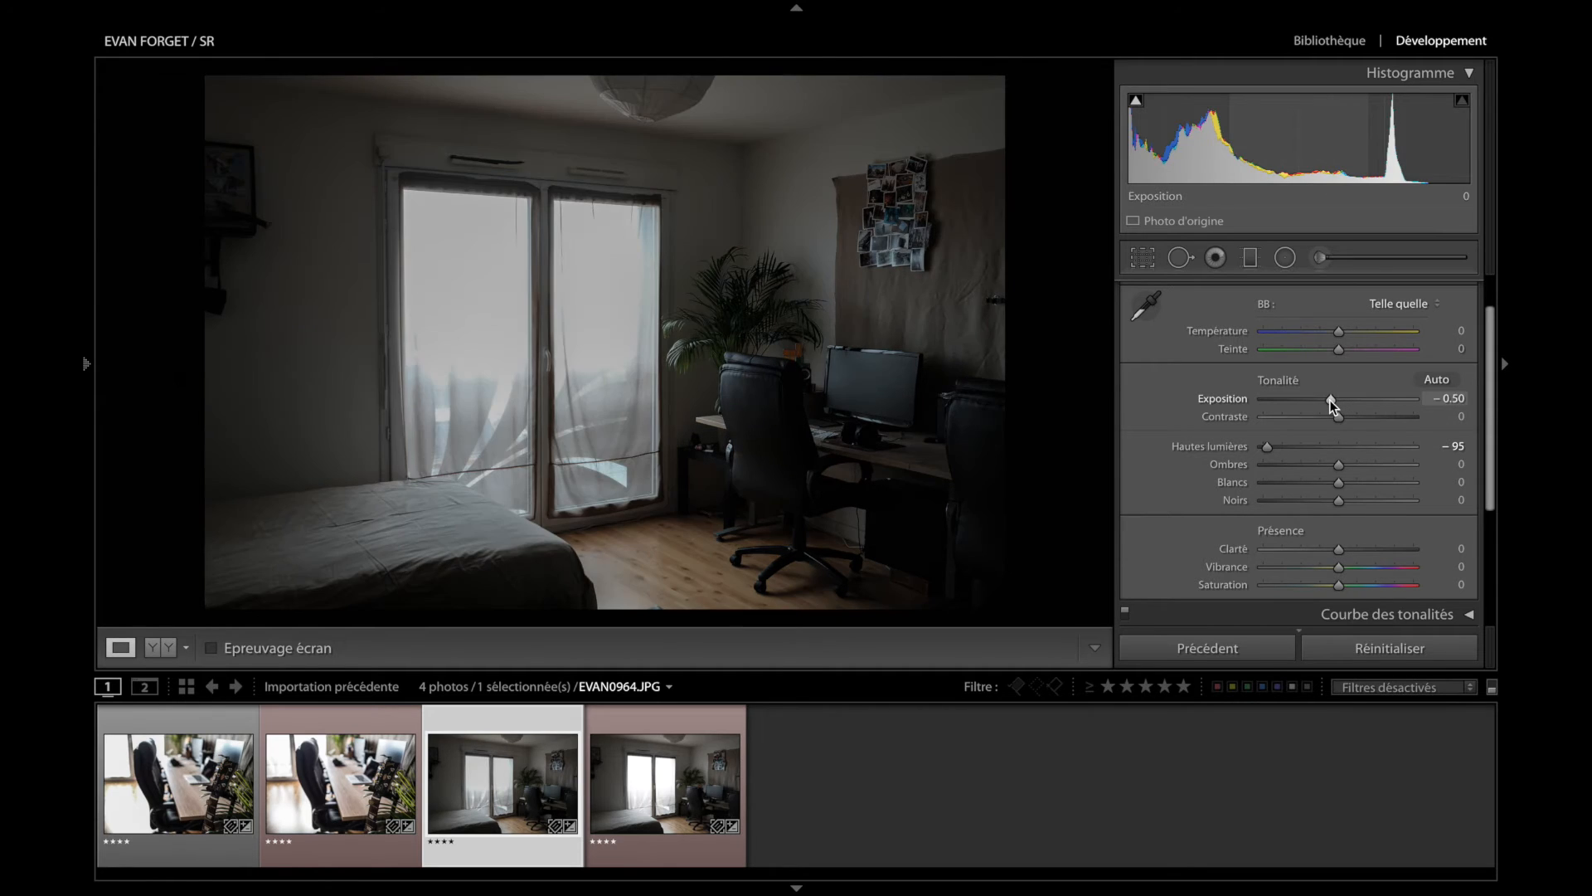
drag(1340, 549, 1356, 552)
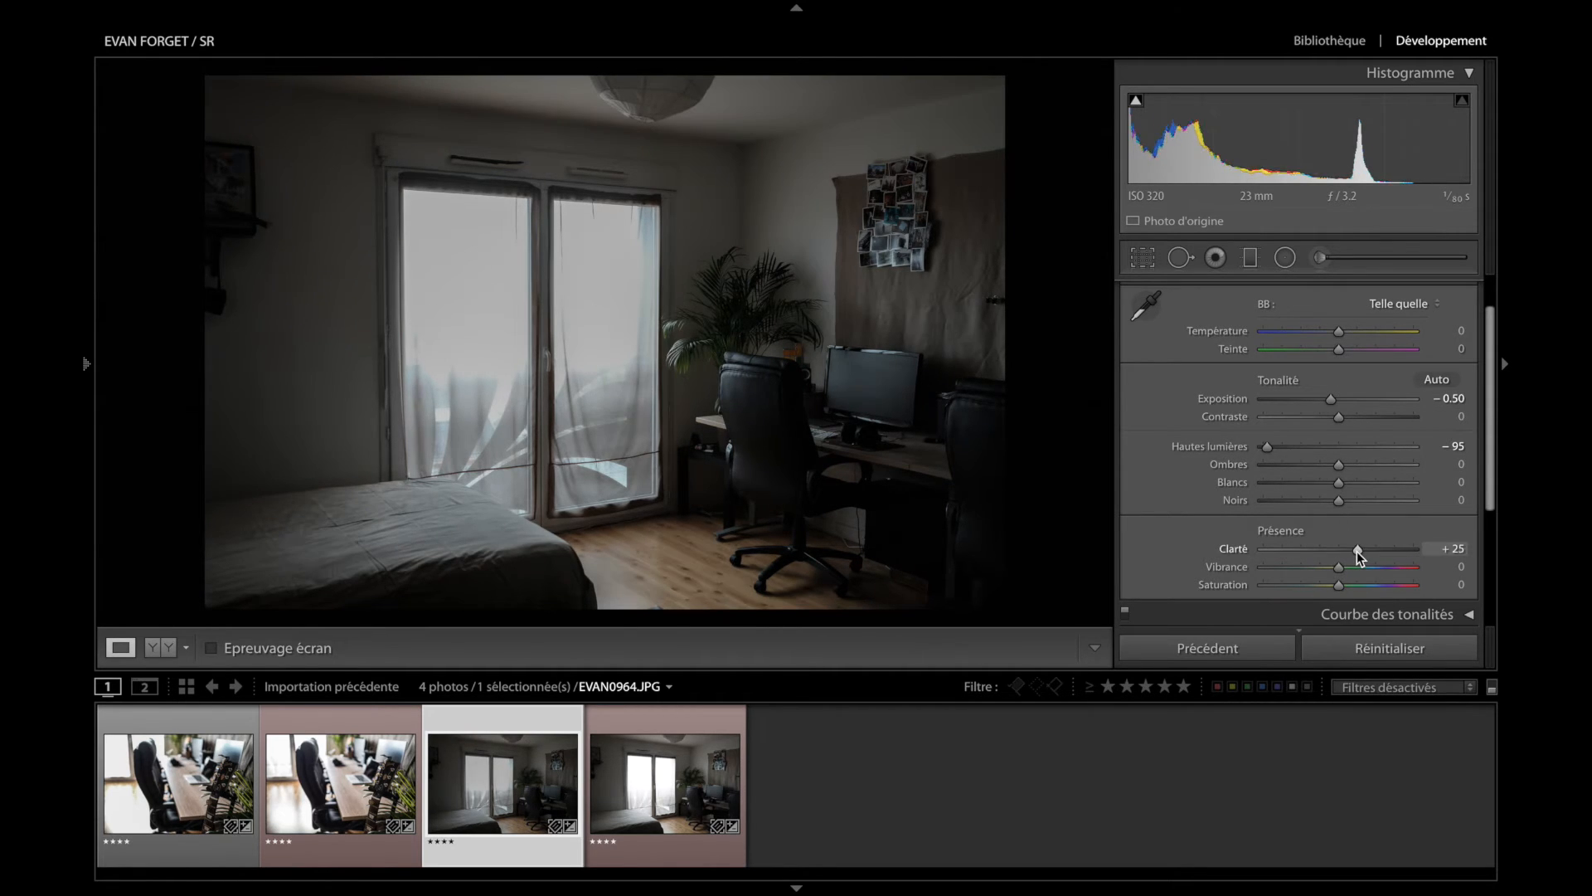
click(1360, 465)
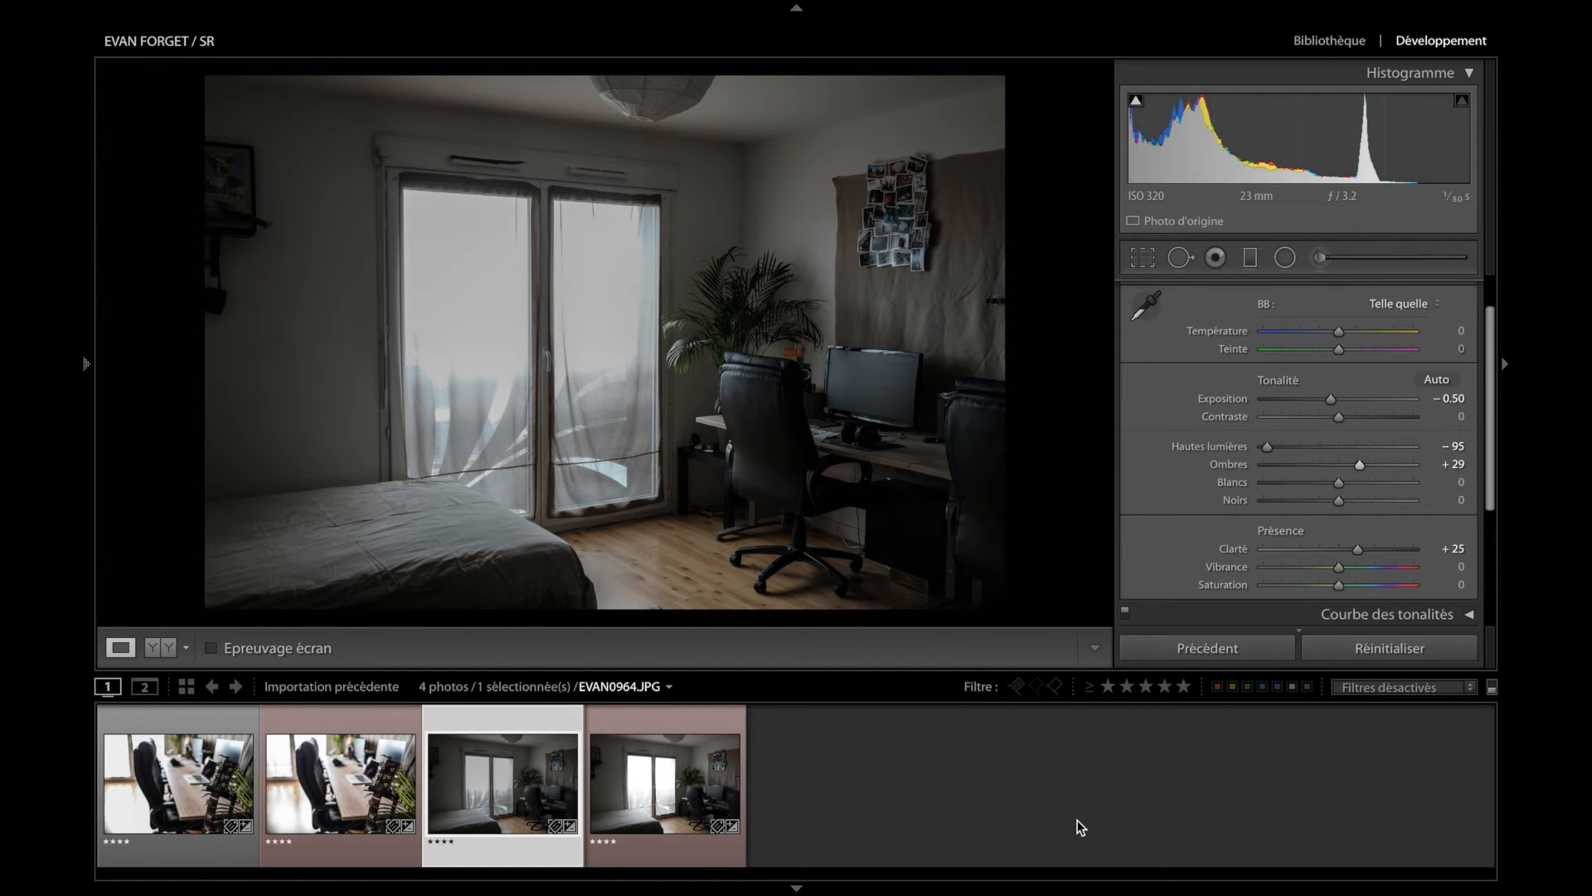
- Copy the develop settings of EVAN0964.JPG and paste them onto EVAN0964.RAF
key(super+shift+c)
key(Return)
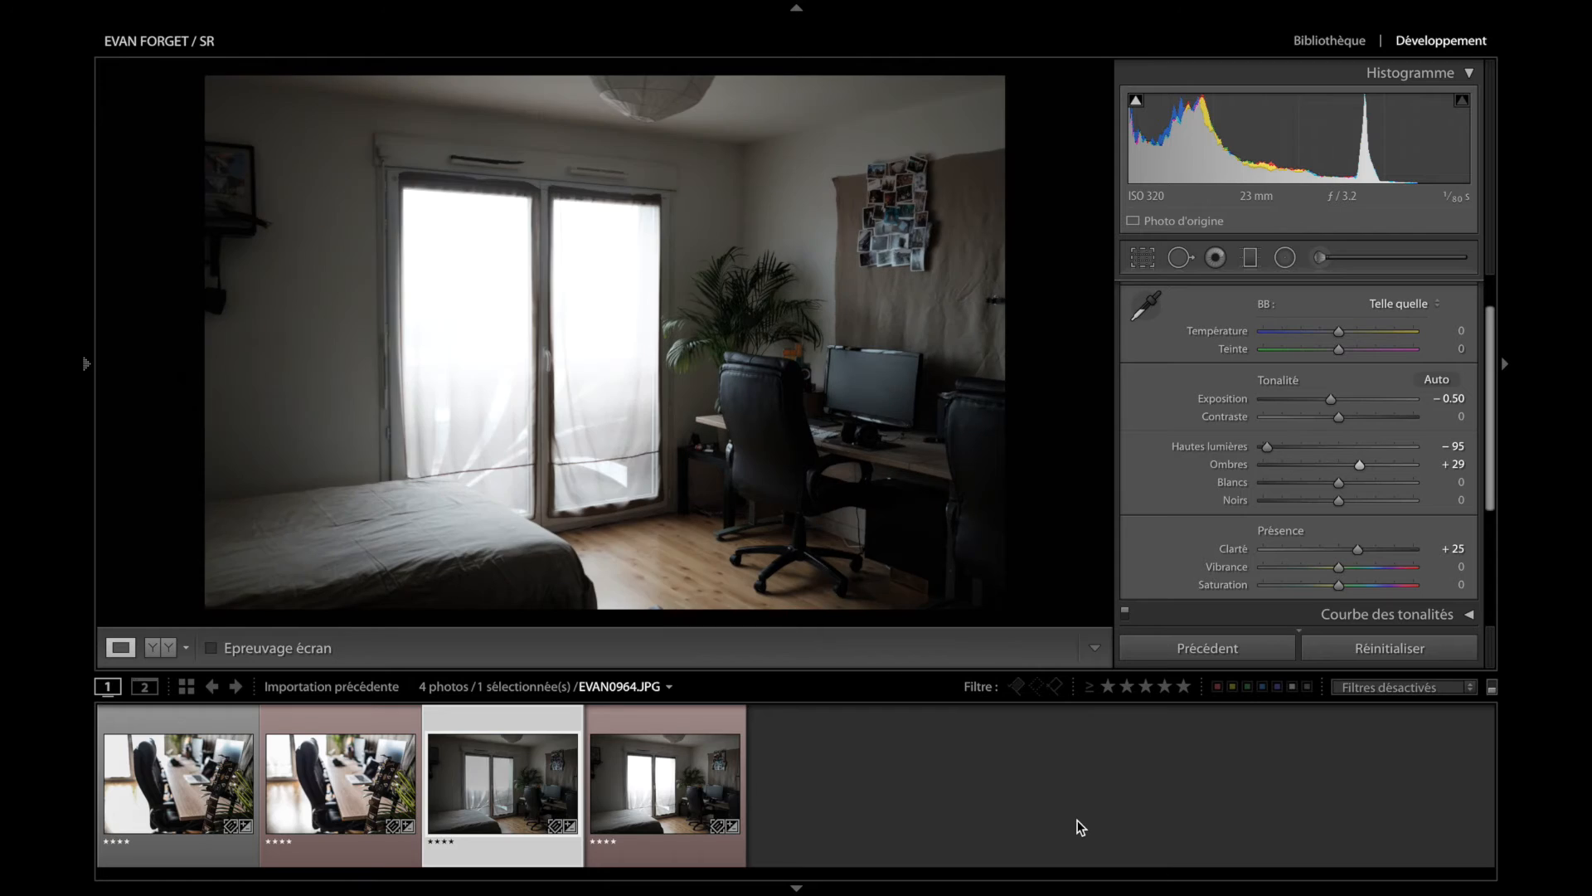
key(Right)
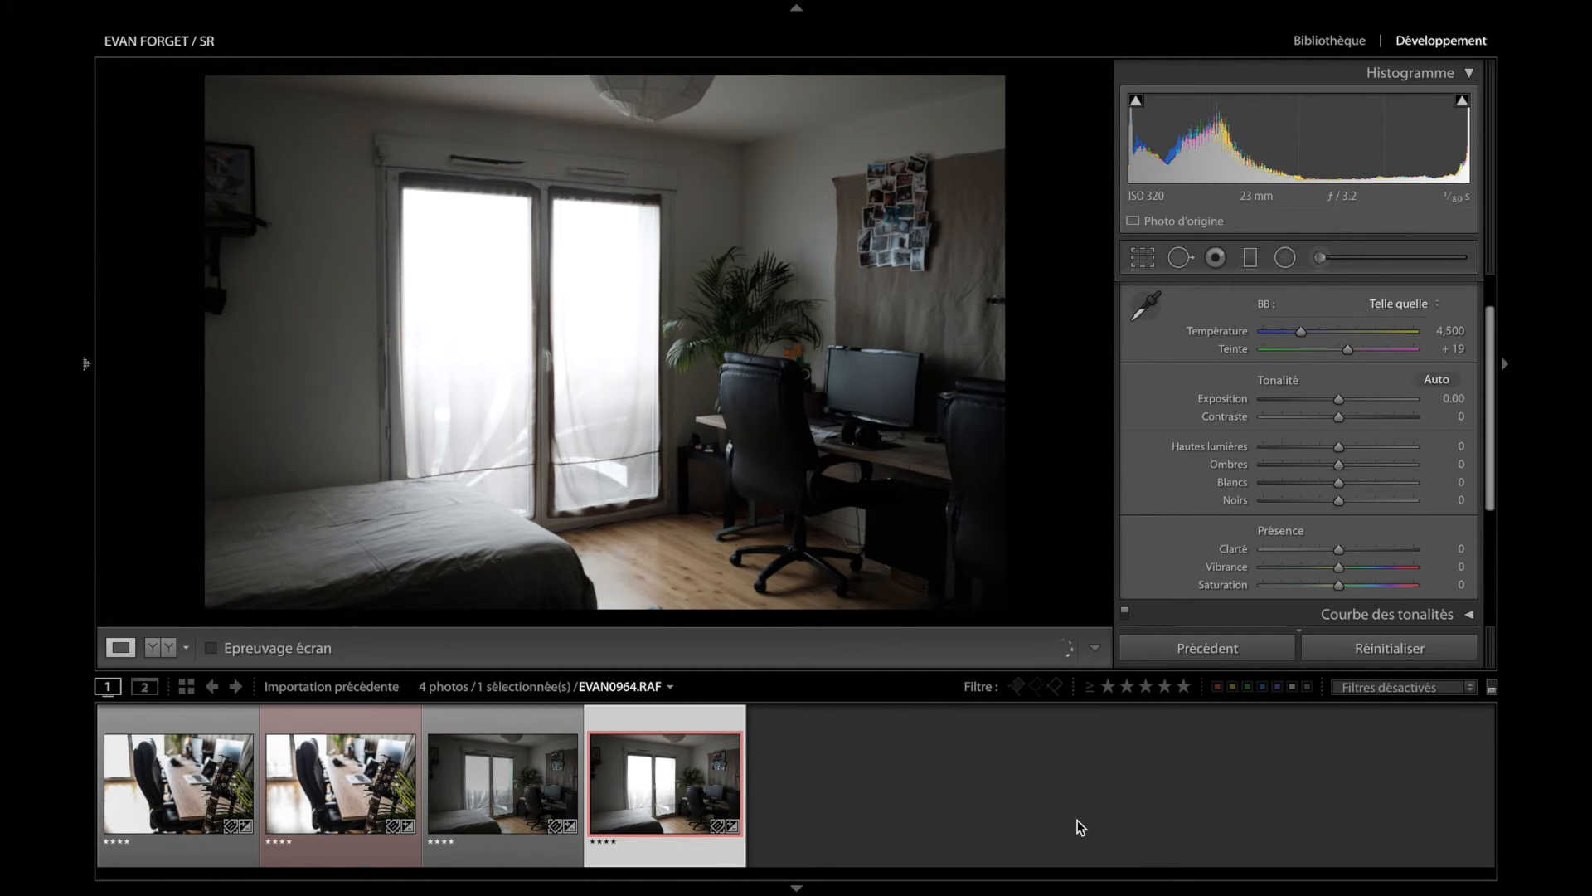
key(super+shift+v)
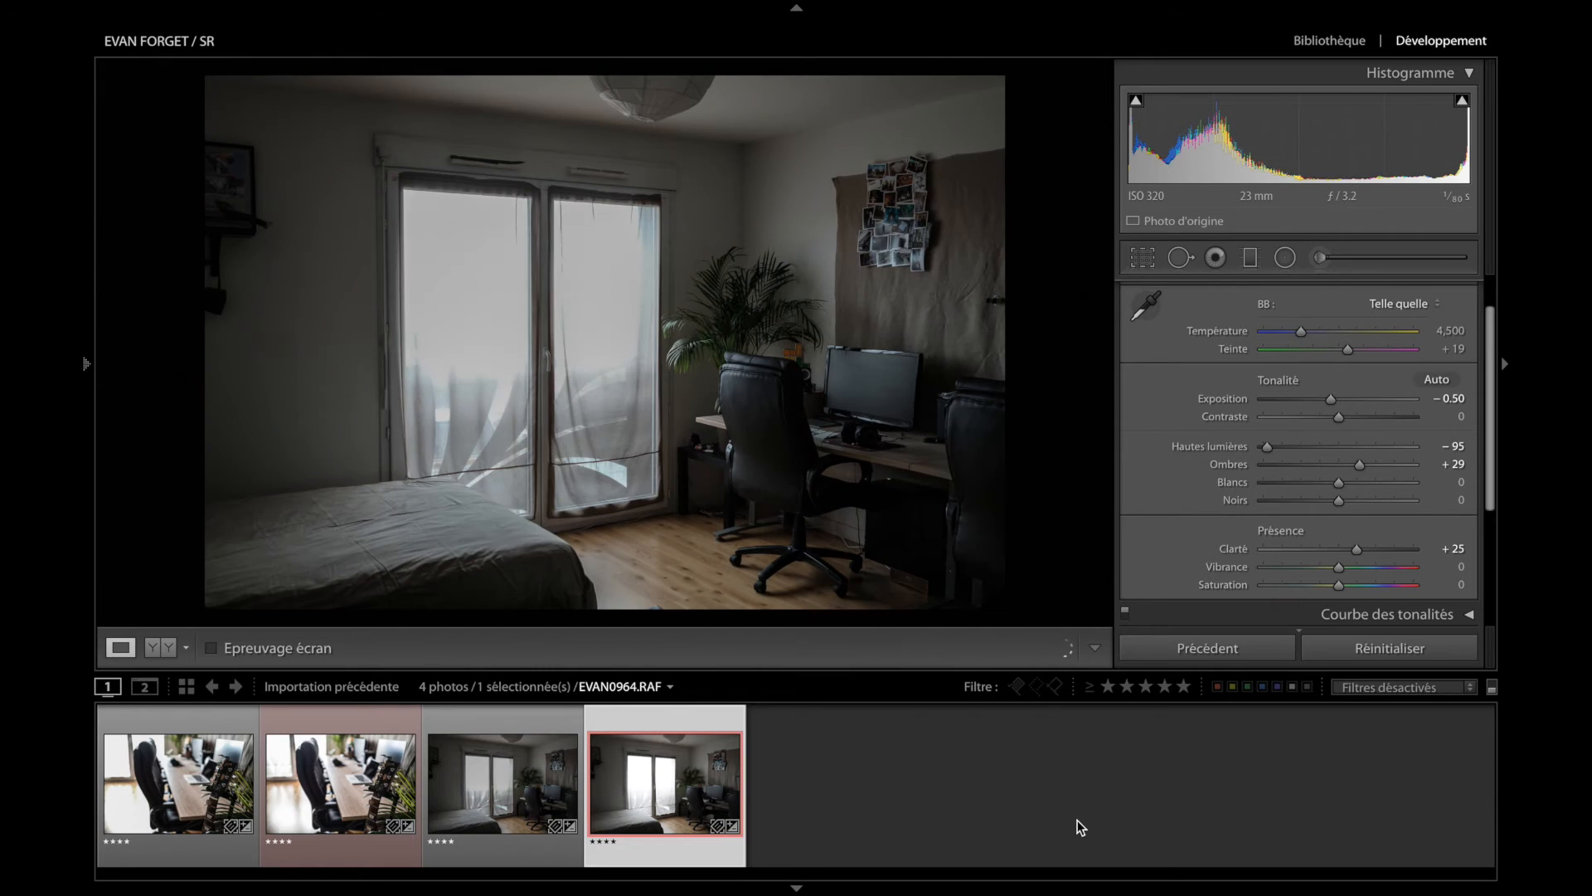
- Alternate between EVAN0964.JPG and EVAN0964.RAF at full view to compare highlight recovery through the windows
key(Left)
key(Right)
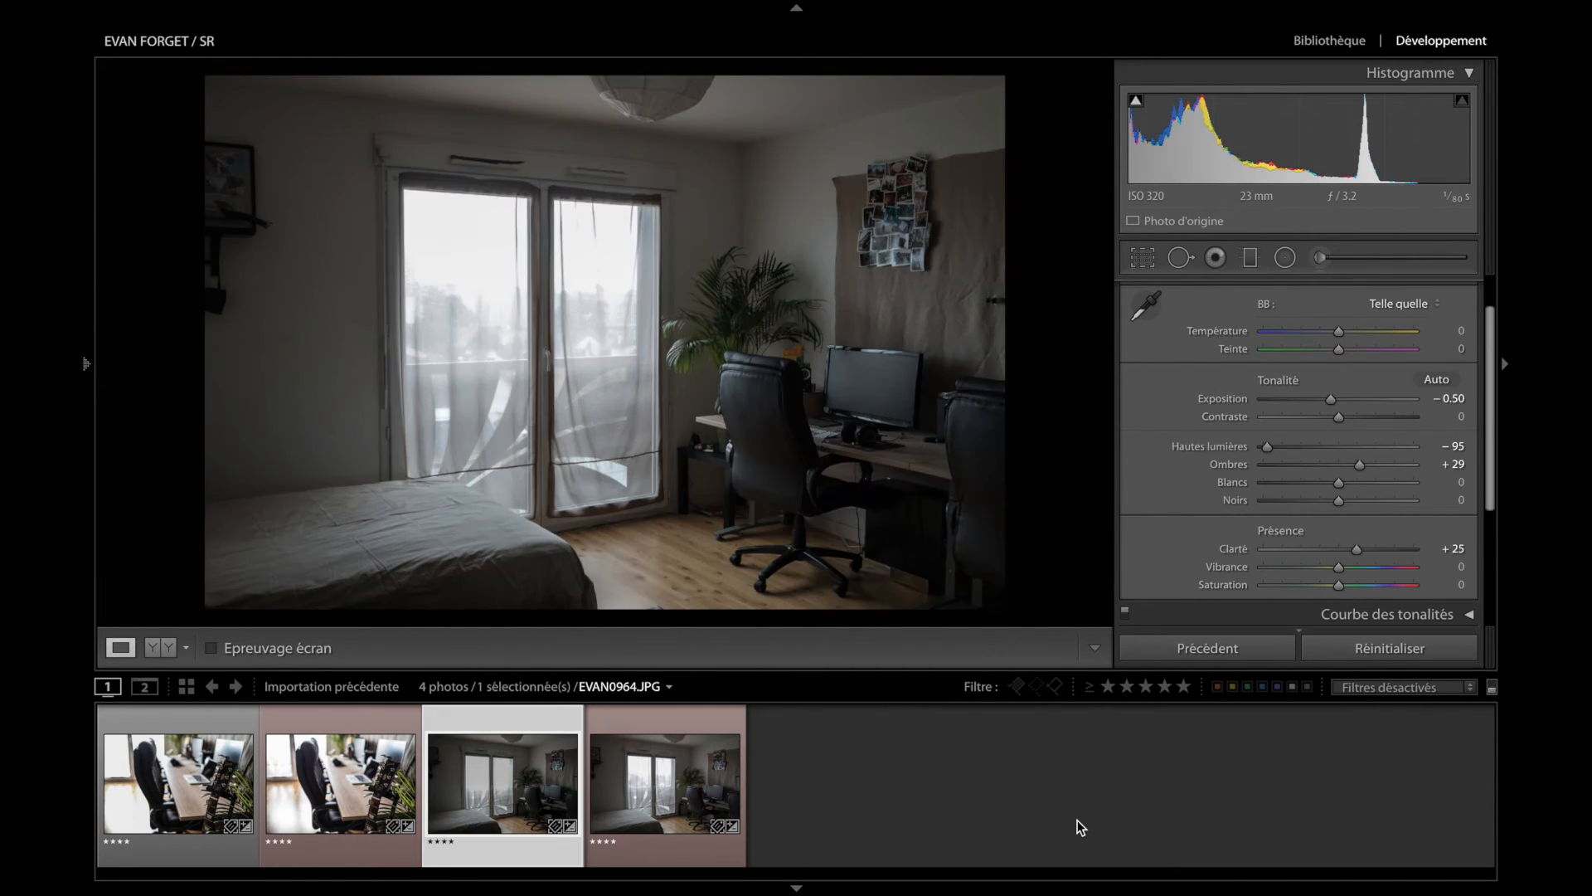
key(Left)
key(Right)
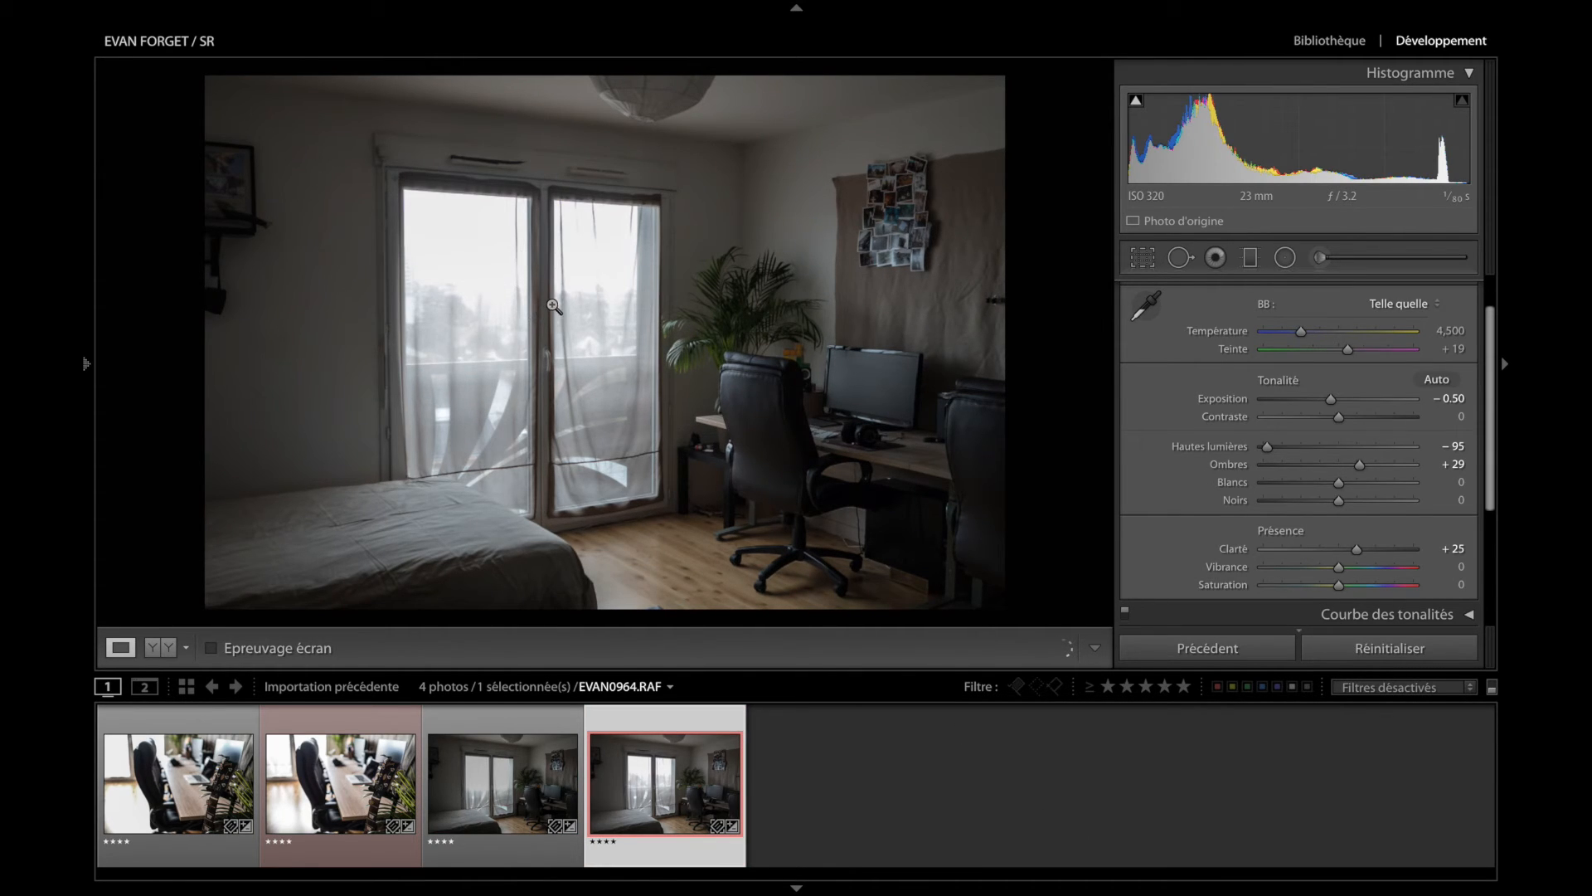
- Zoom in on the curtained windows, compare their detail between EVAN0964.RAF and EVAN0964.JPG, and return to the full view
click(902, 432)
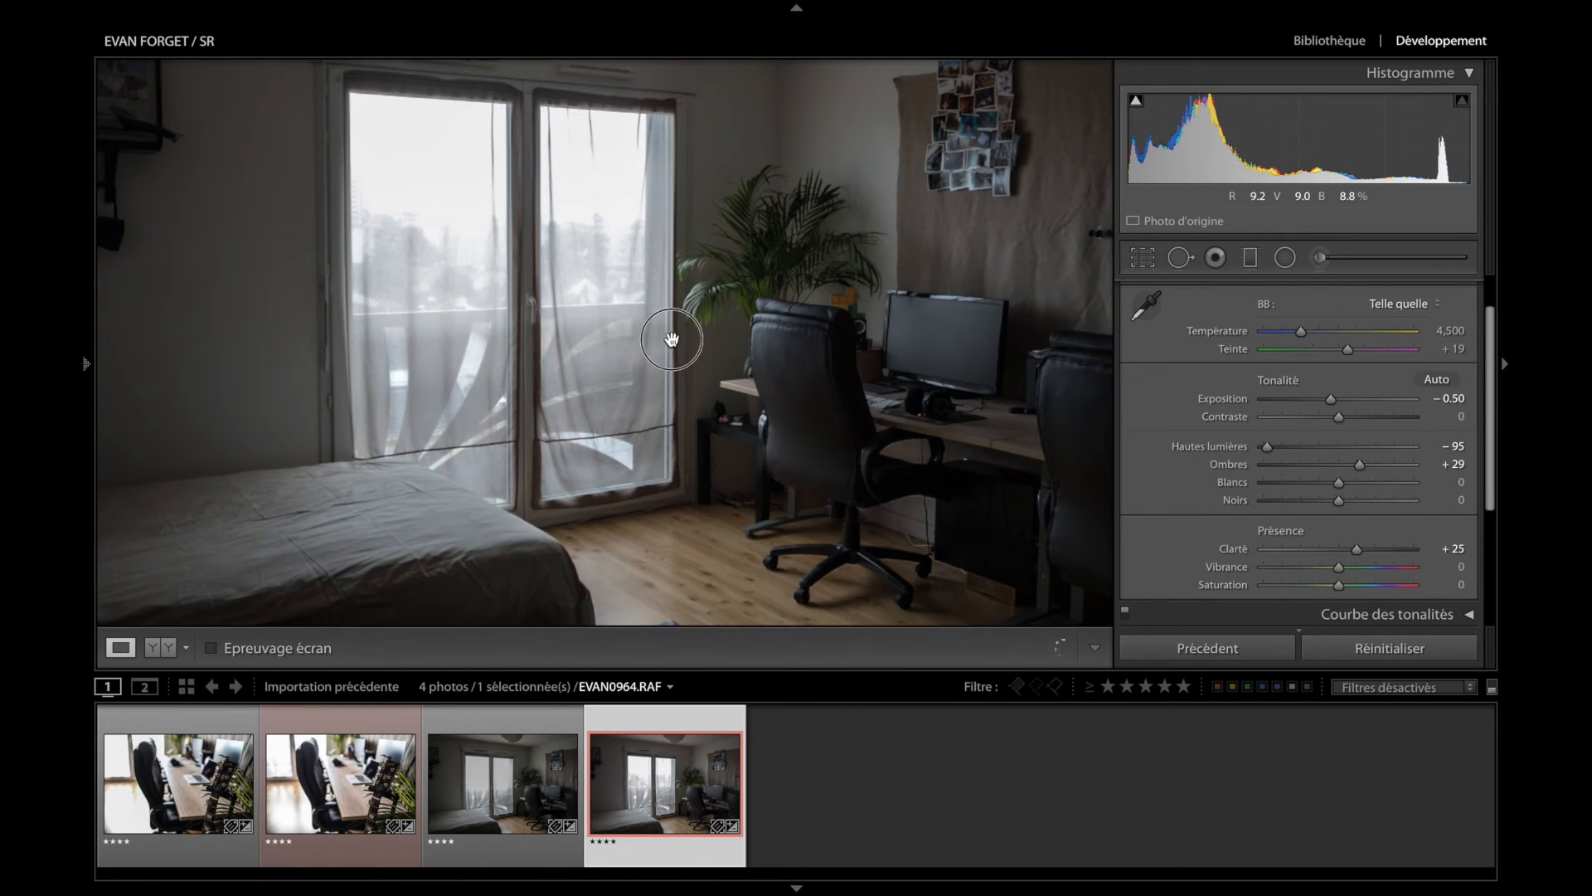
drag(686, 337, 730, 457)
click(730, 457)
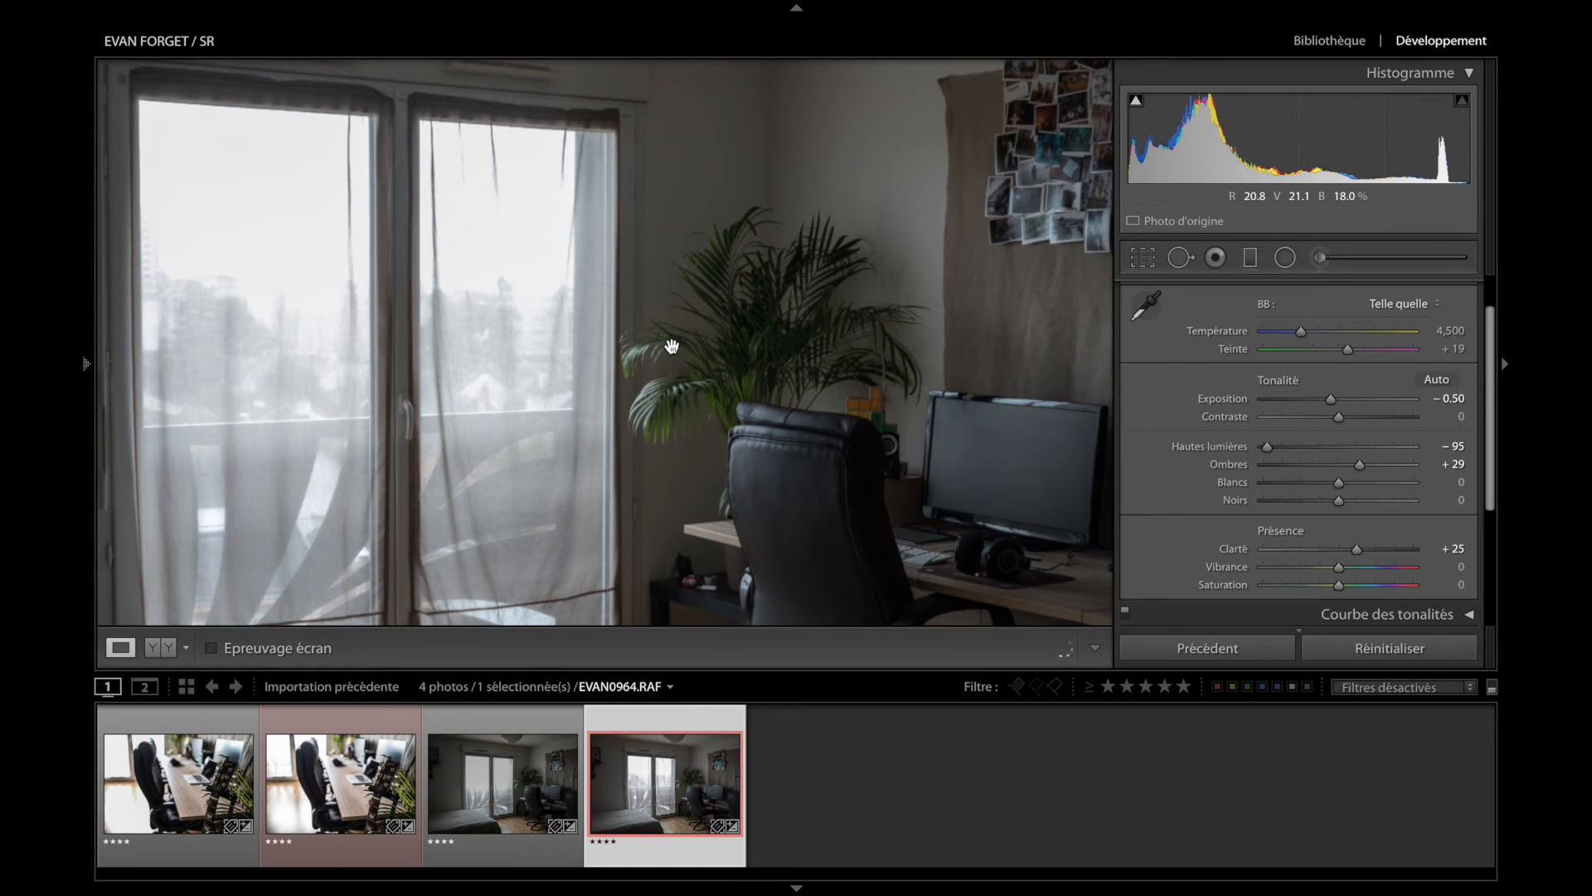
click(559, 328)
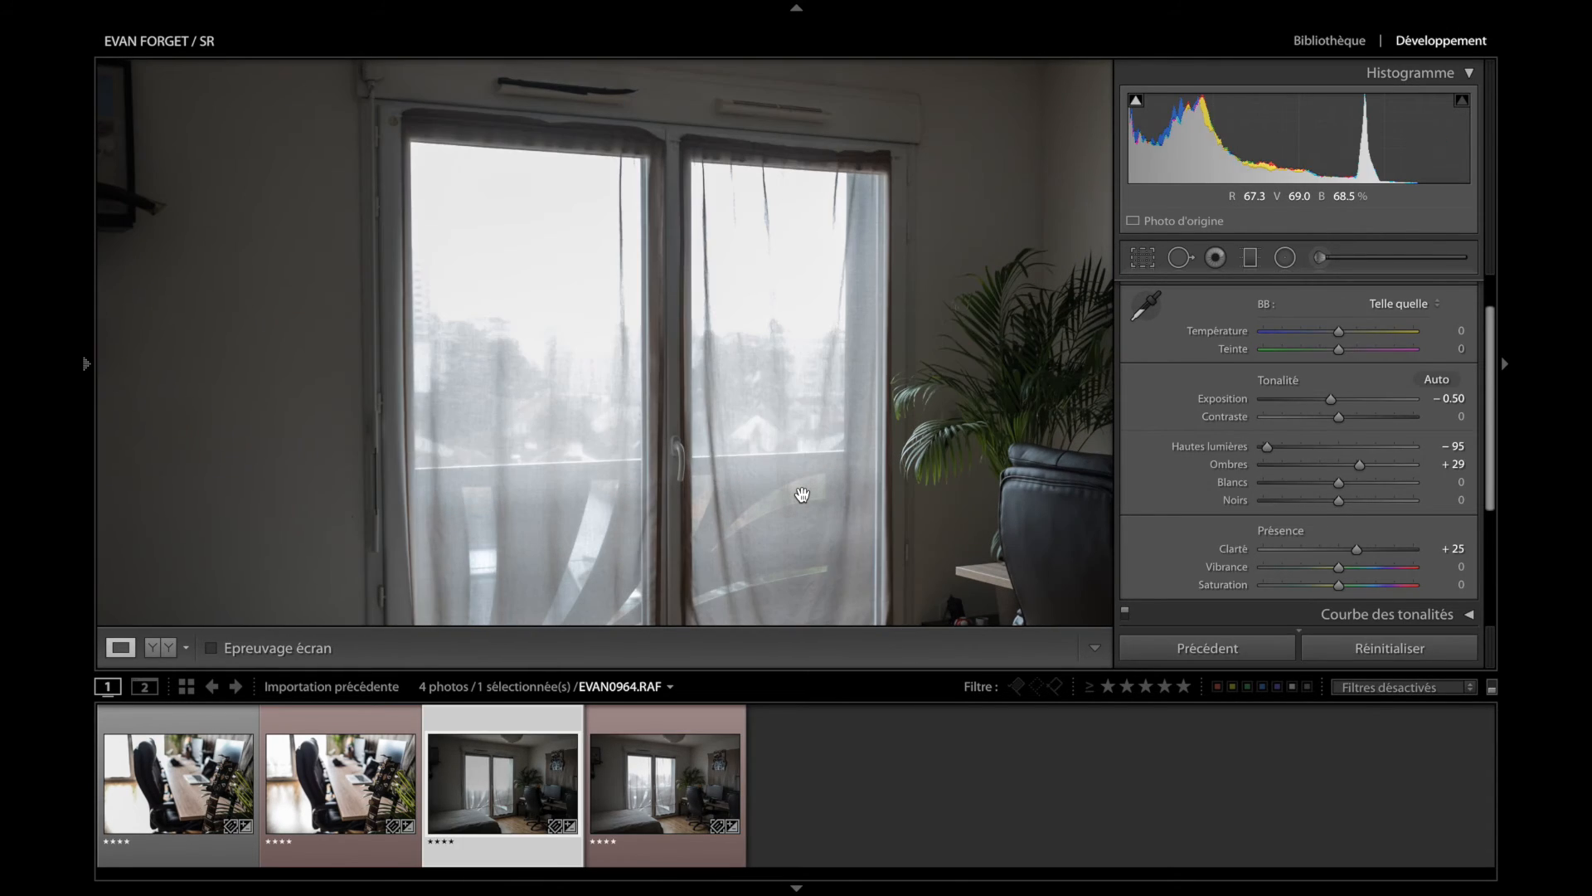
key(Left)
key(Right)
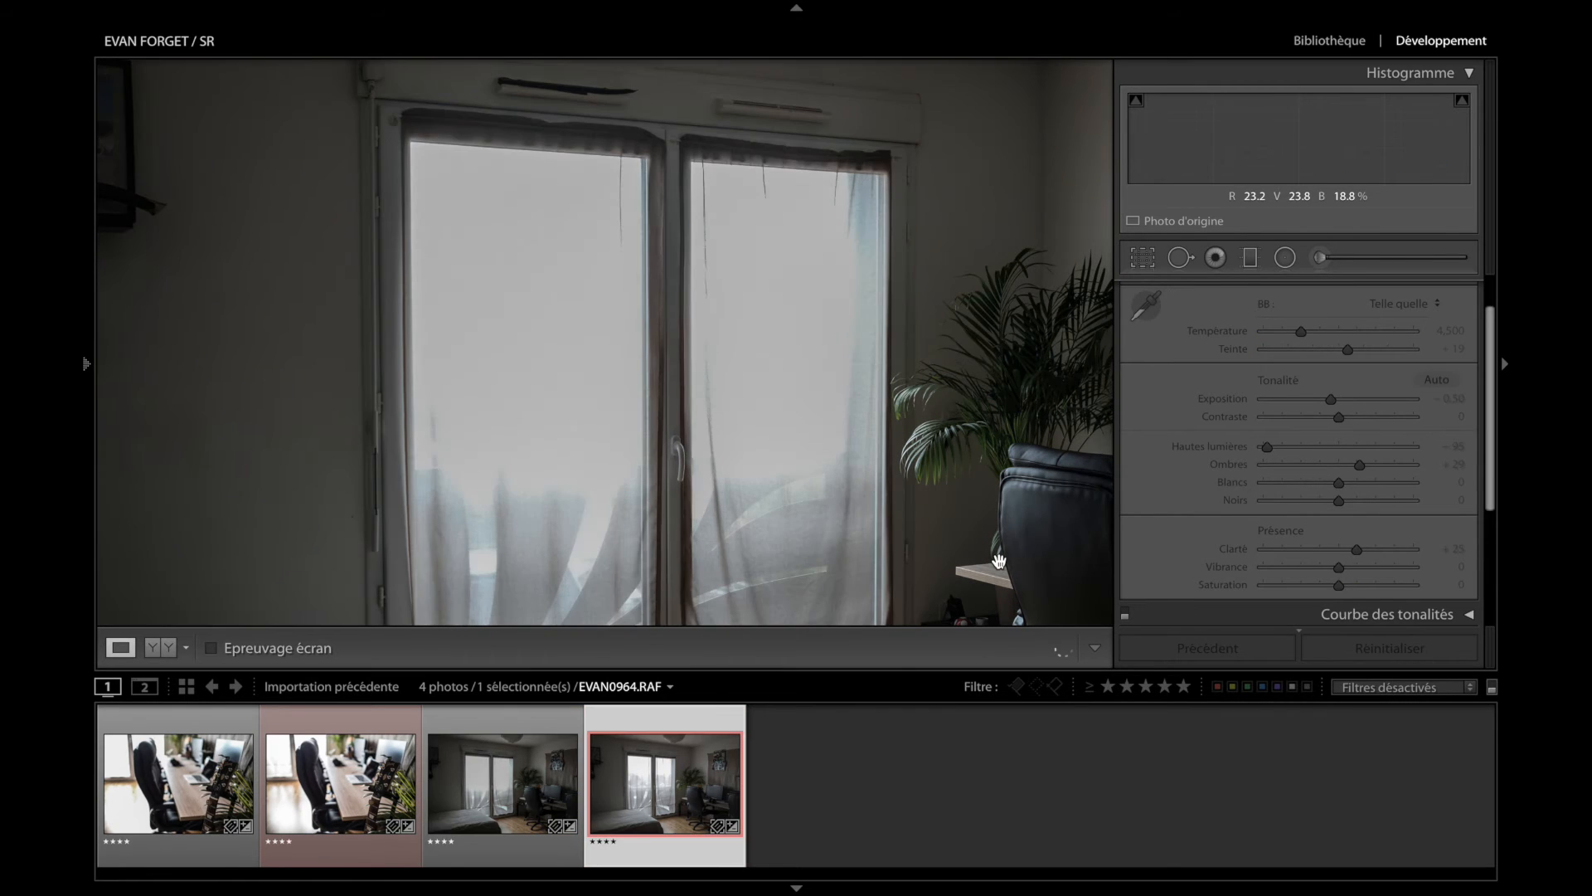
key(Left)
key(Right)
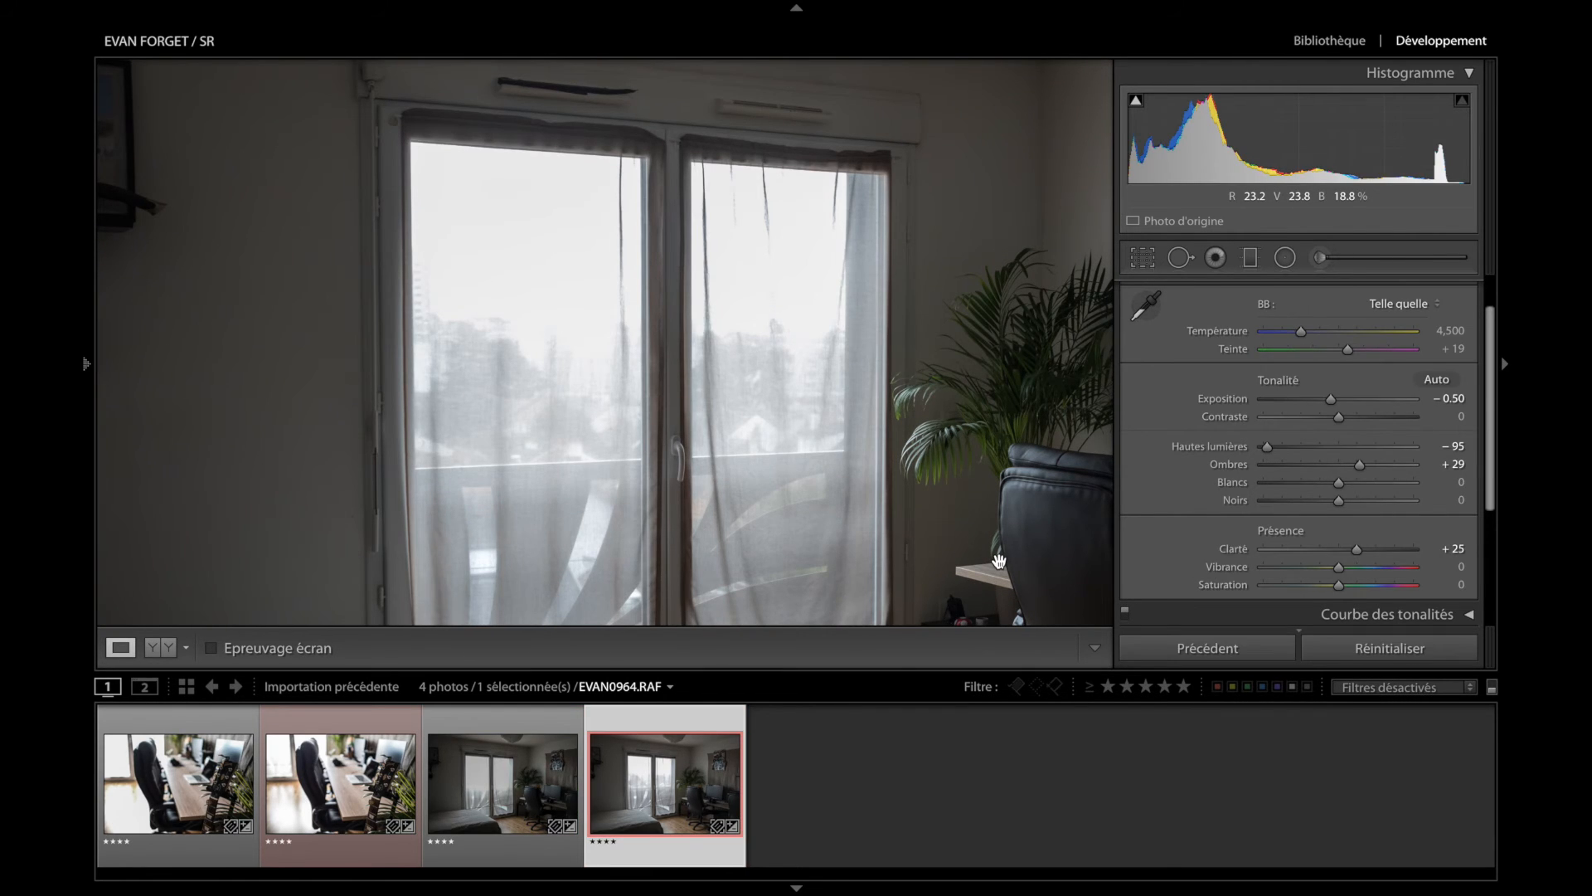
click(1000, 562)
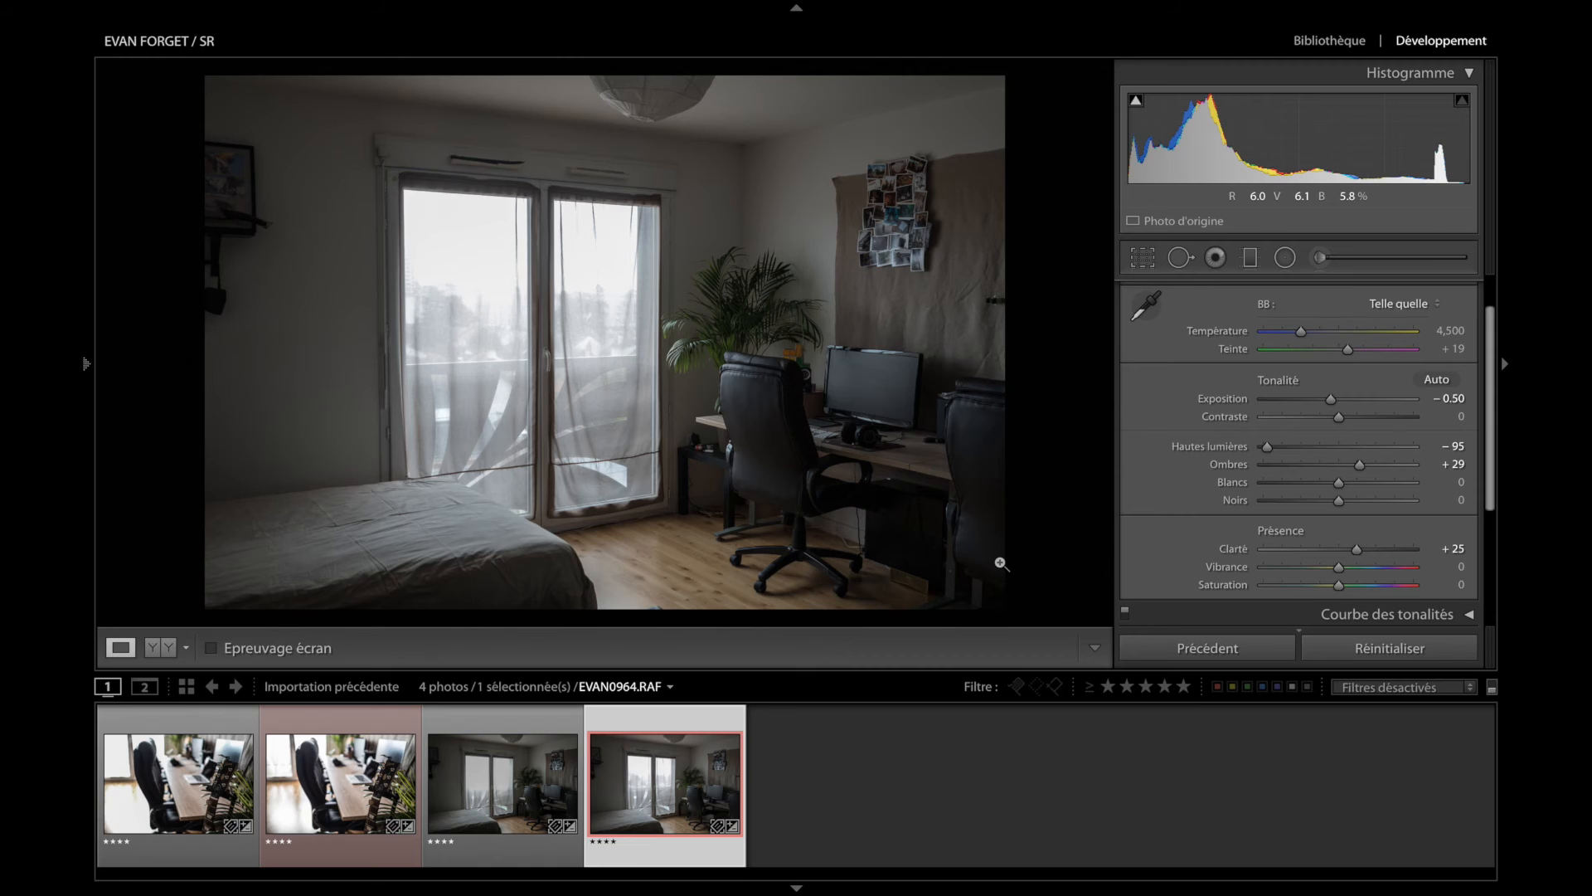
- Review the edited JPG and RAF versions of both EVAN0964 and EVAN0963, finishing on EVAN0964.RAF
key(Left)
key(Right)
key(Left)
key(Left)
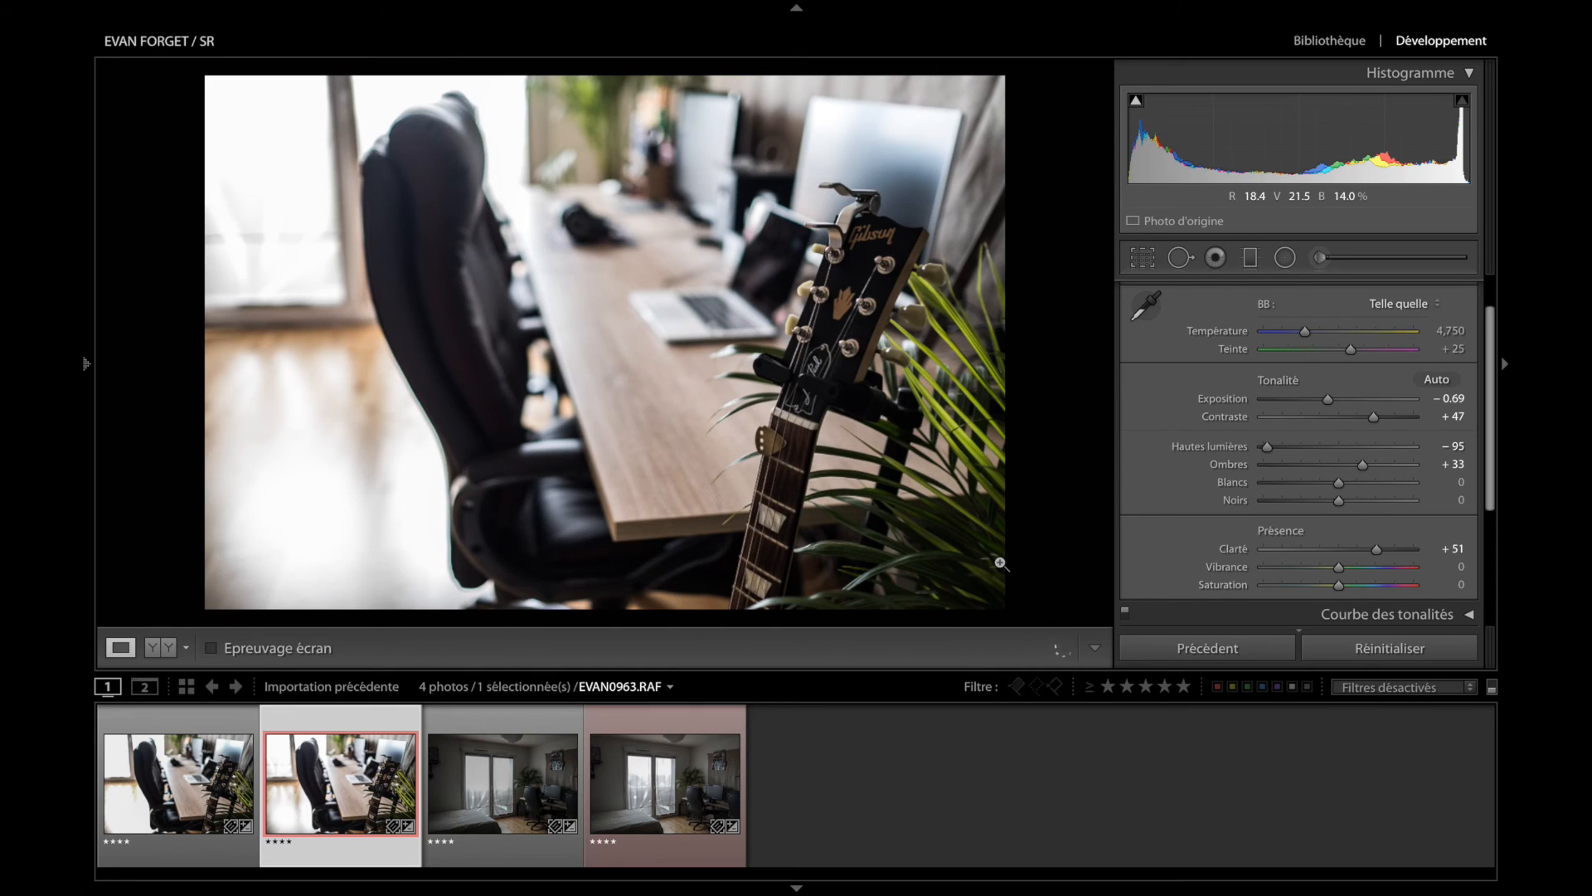
key(Left)
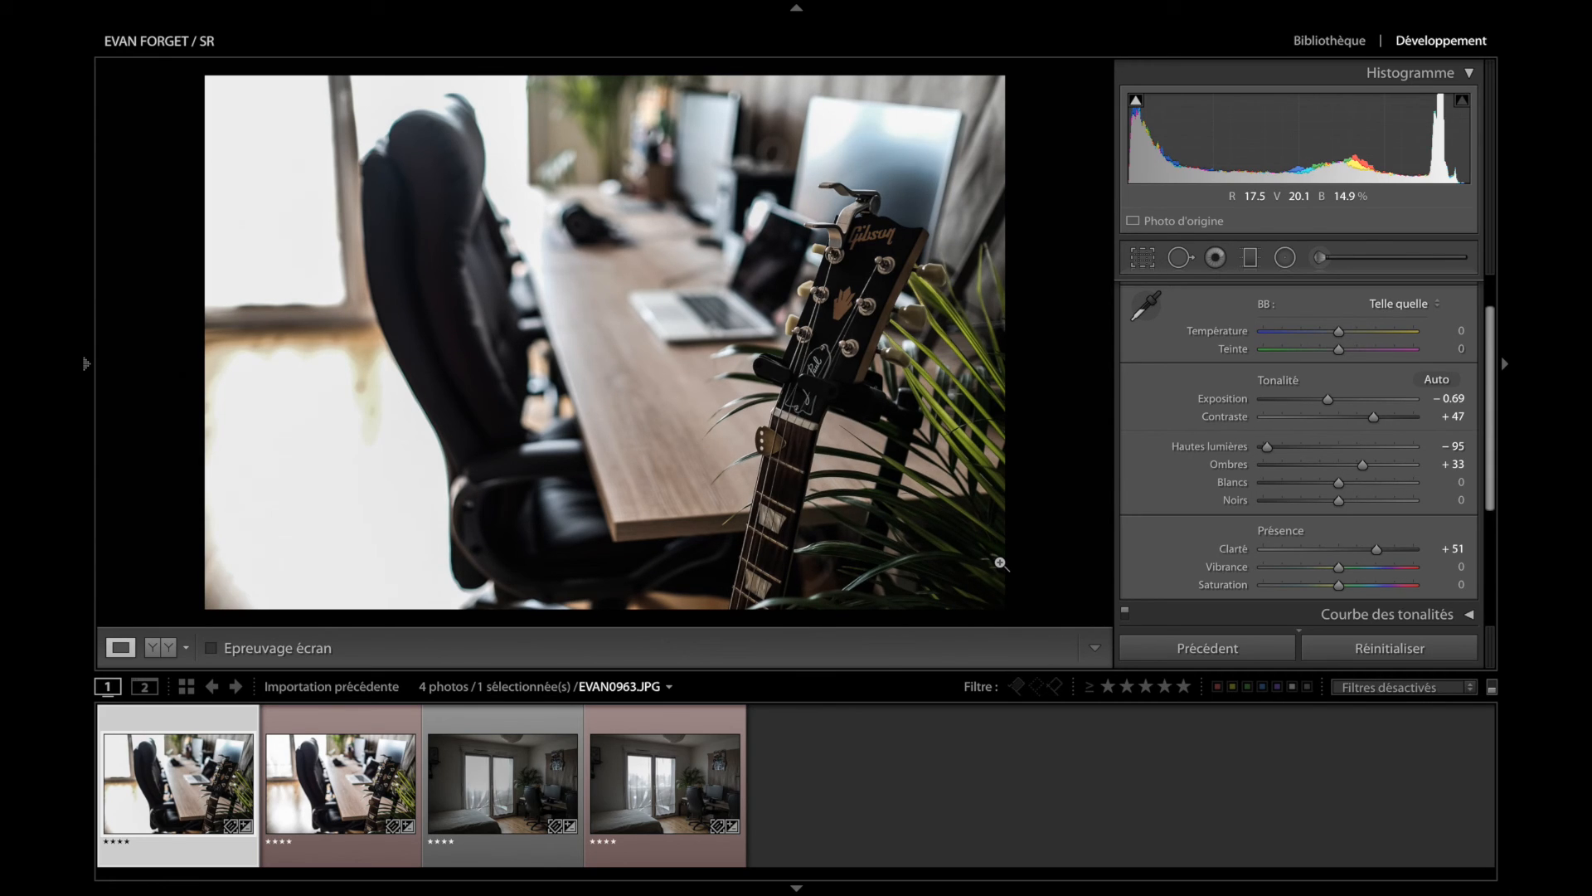
key(Right)
key(Right)
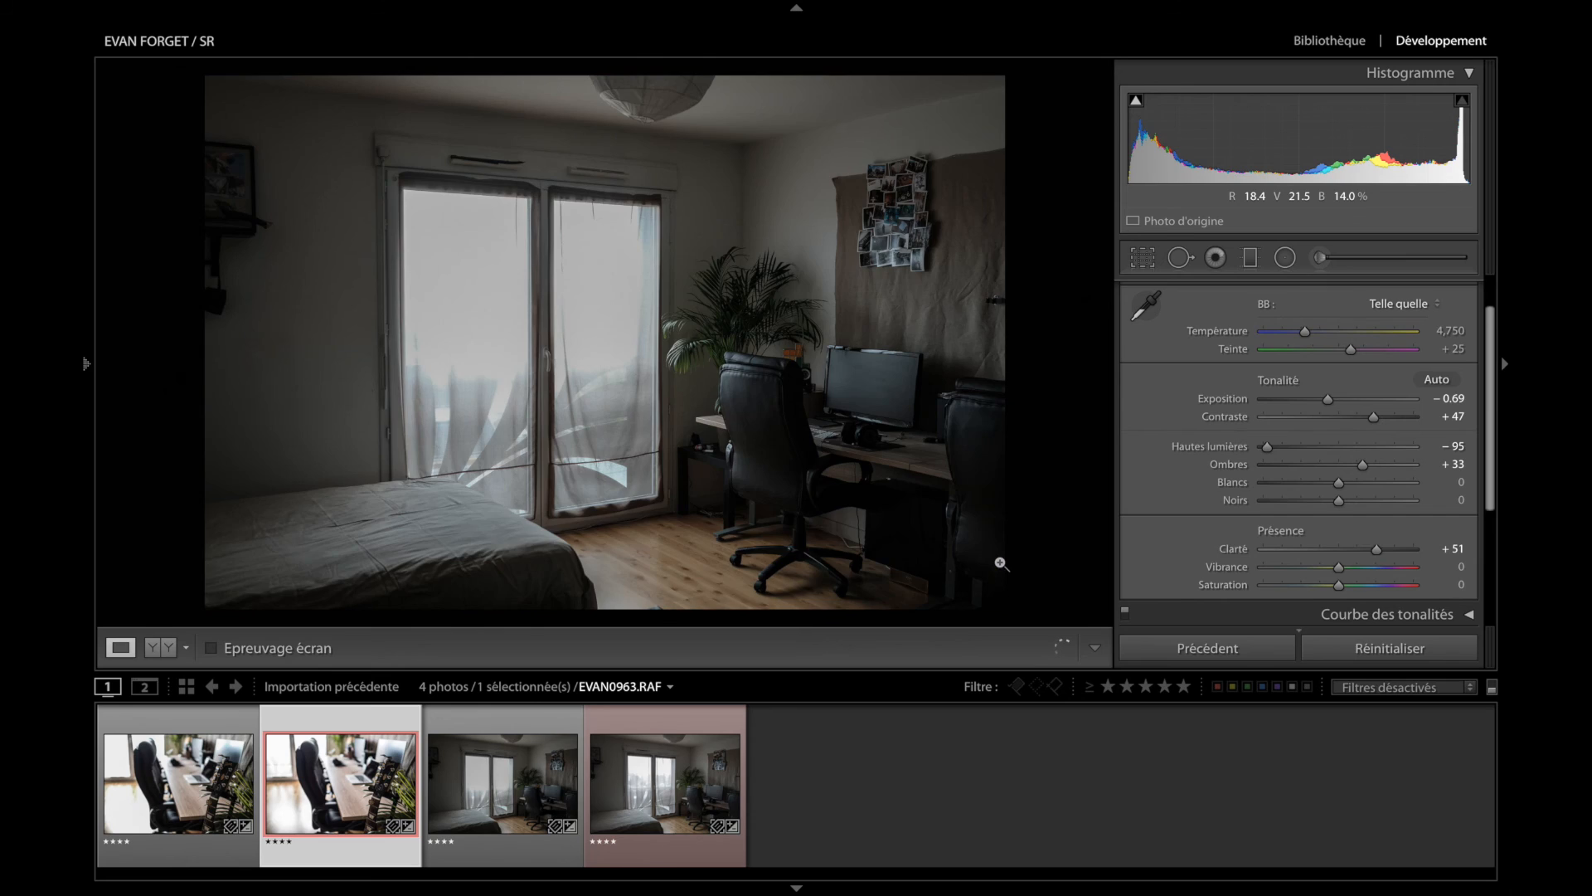
key(Right)
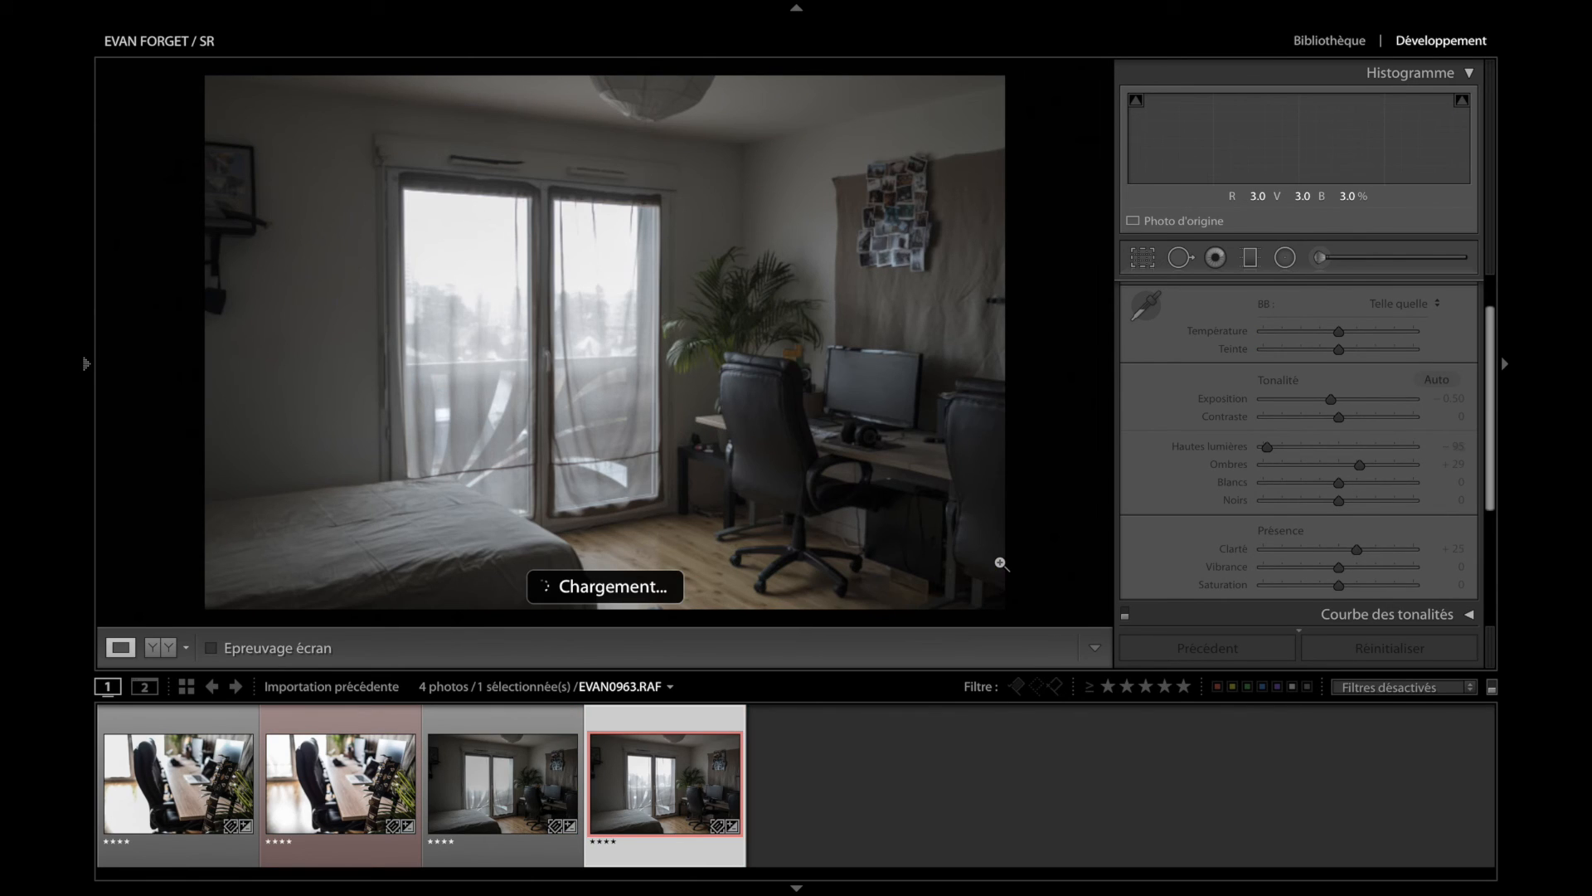
key(Left)
key(Right)
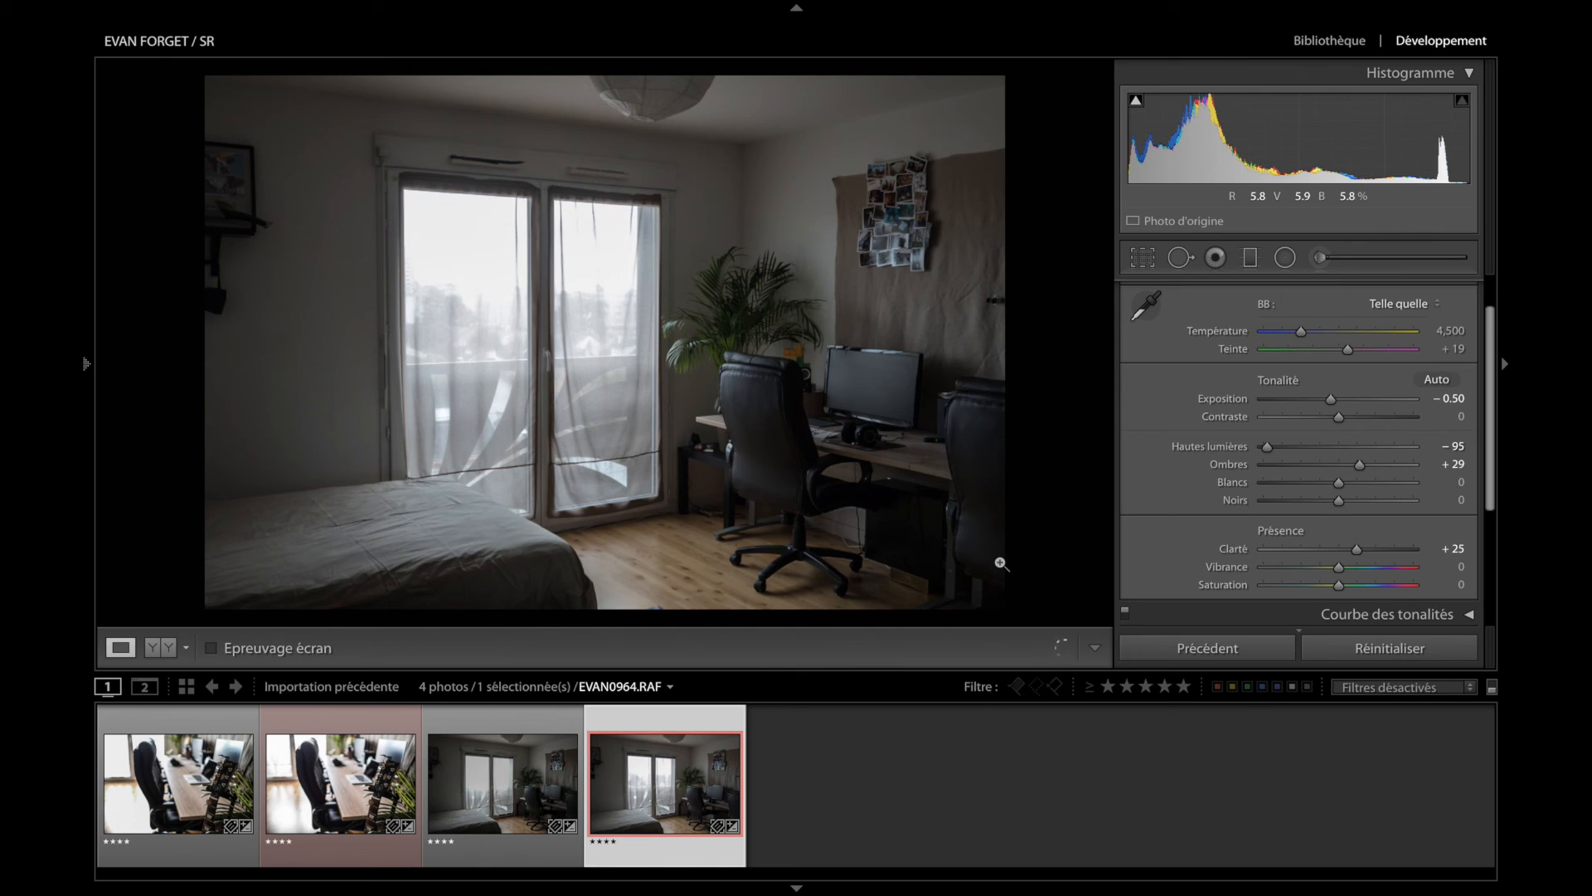
- Remove all four photos and switch to the Library module
key(ctrl+a)
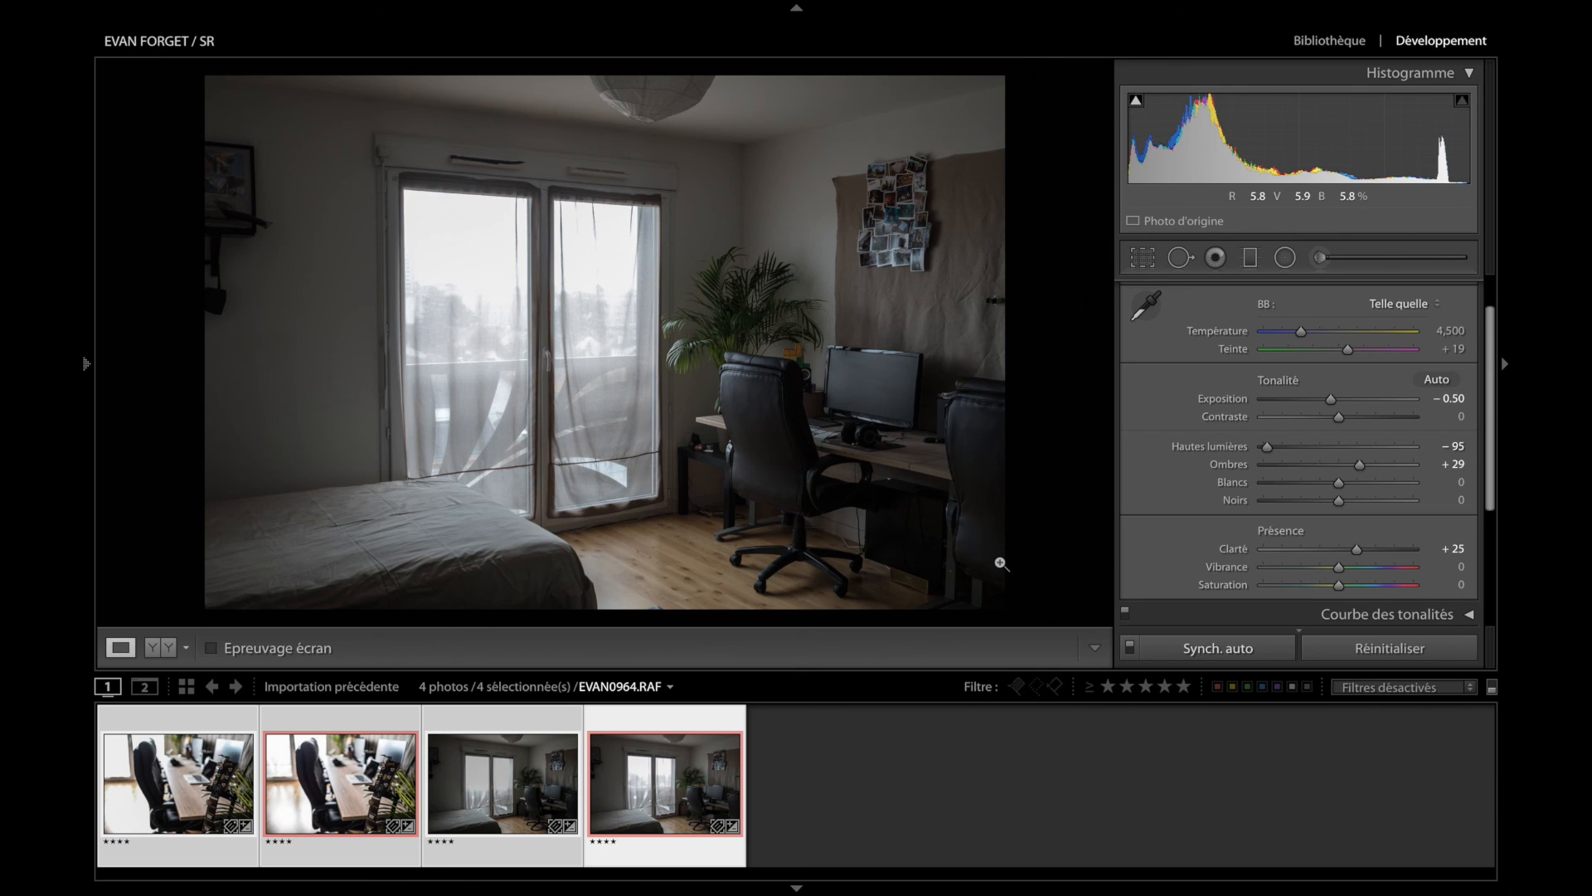
key(Delete)
key(Return)
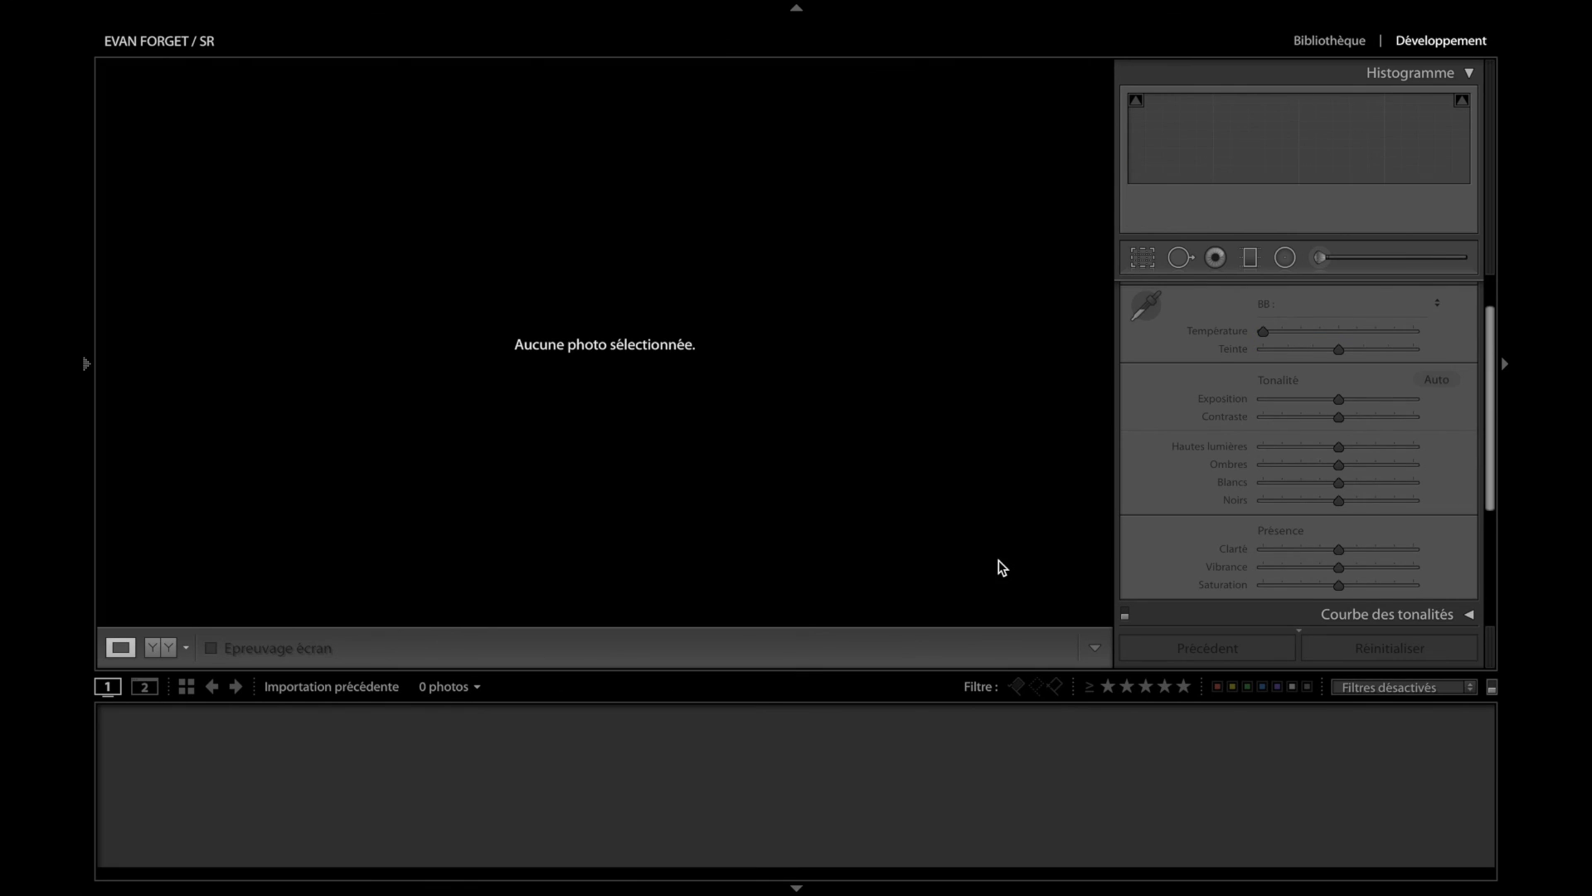
click(1329, 41)
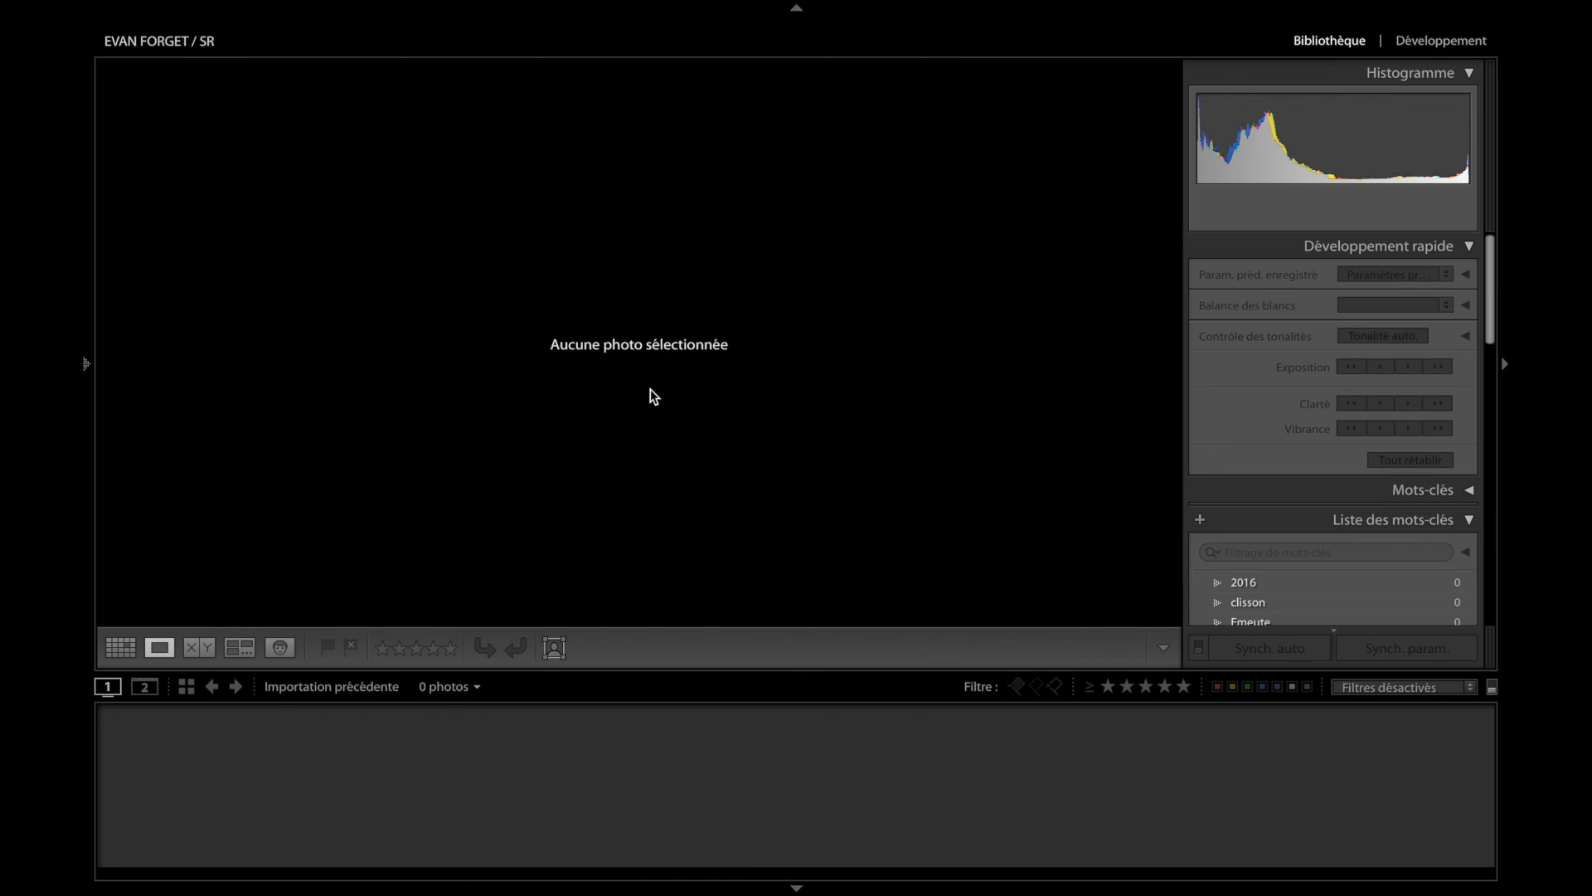